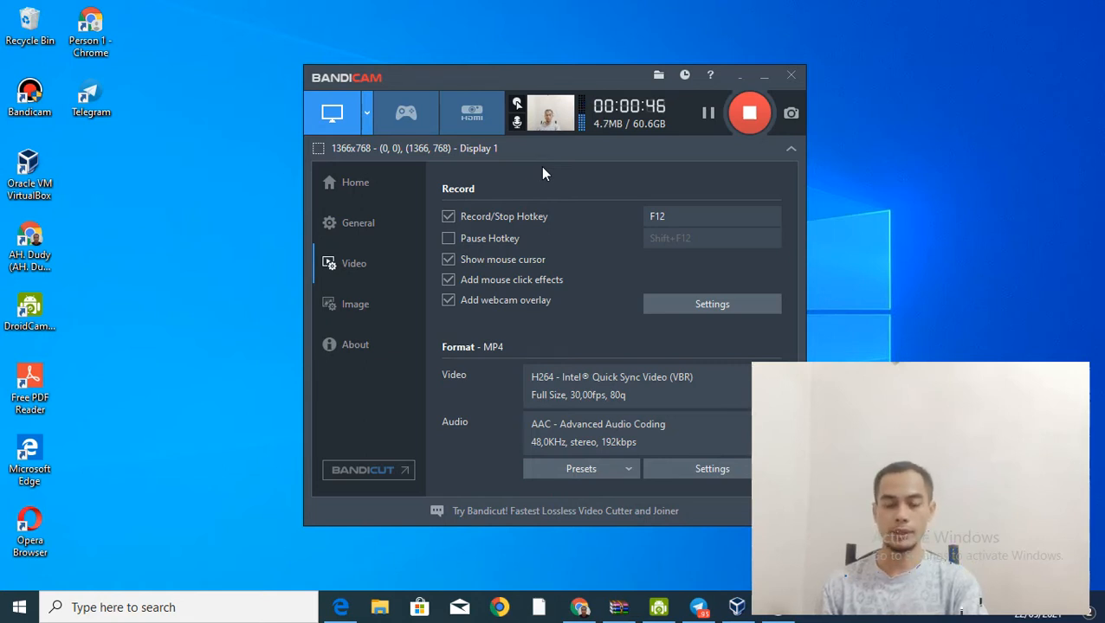
# Step: Minimize Bandicam and open the VirtualBox Manager maximized on its Welcome screen
pyautogui.click(769, 75)
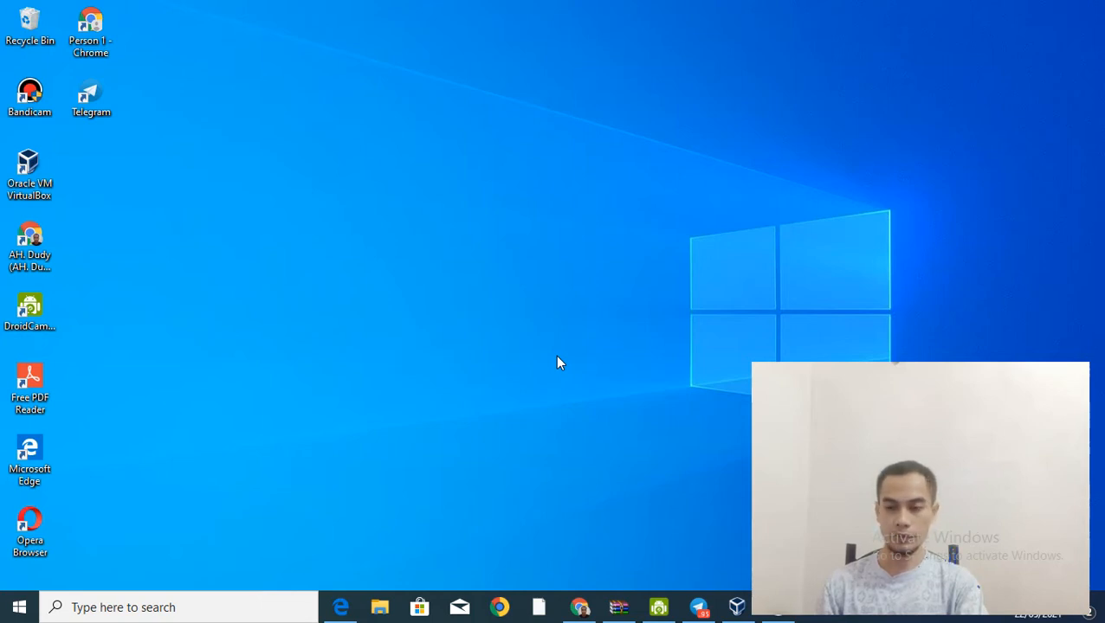
pyautogui.click(736, 607)
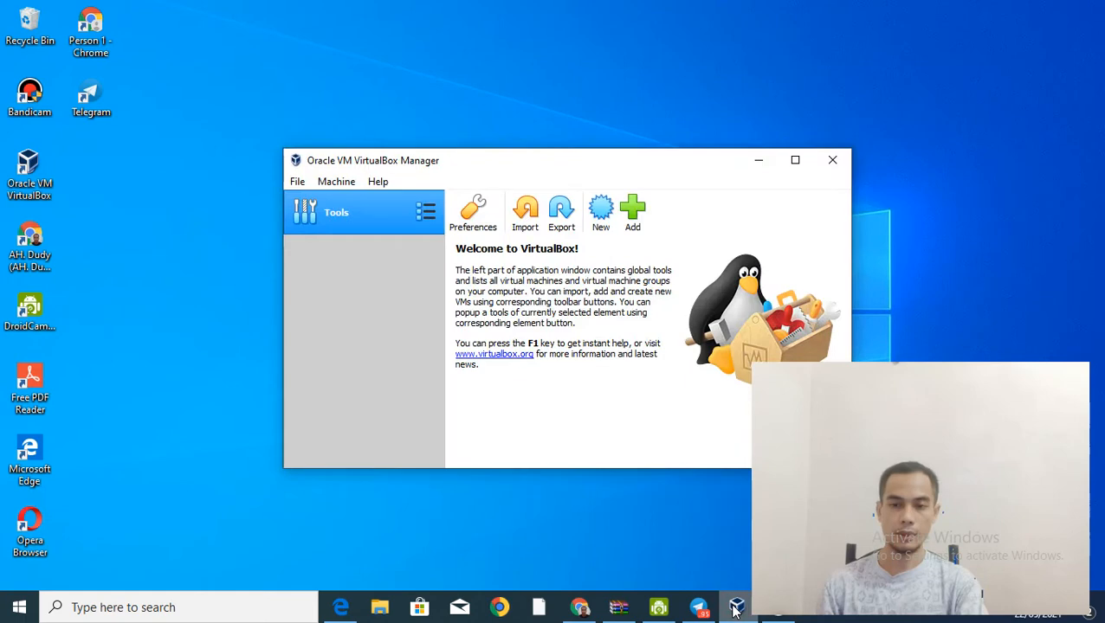
pyautogui.click(796, 162)
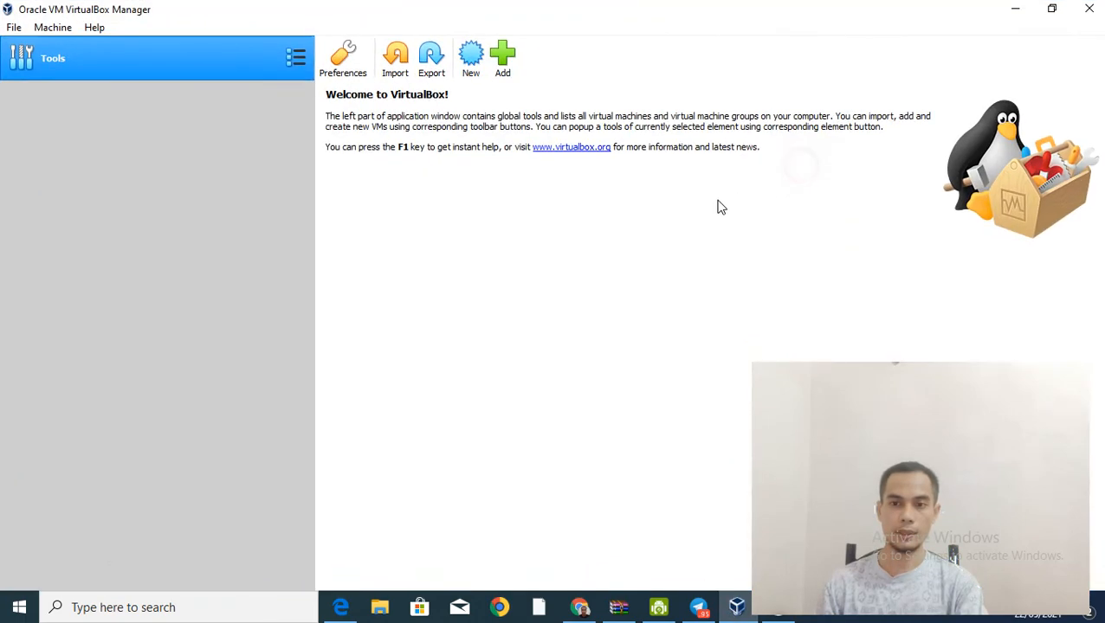
# Step: Start a new machine named linux with type Linux and version Debian (64-bit)
pyautogui.click(470, 61)
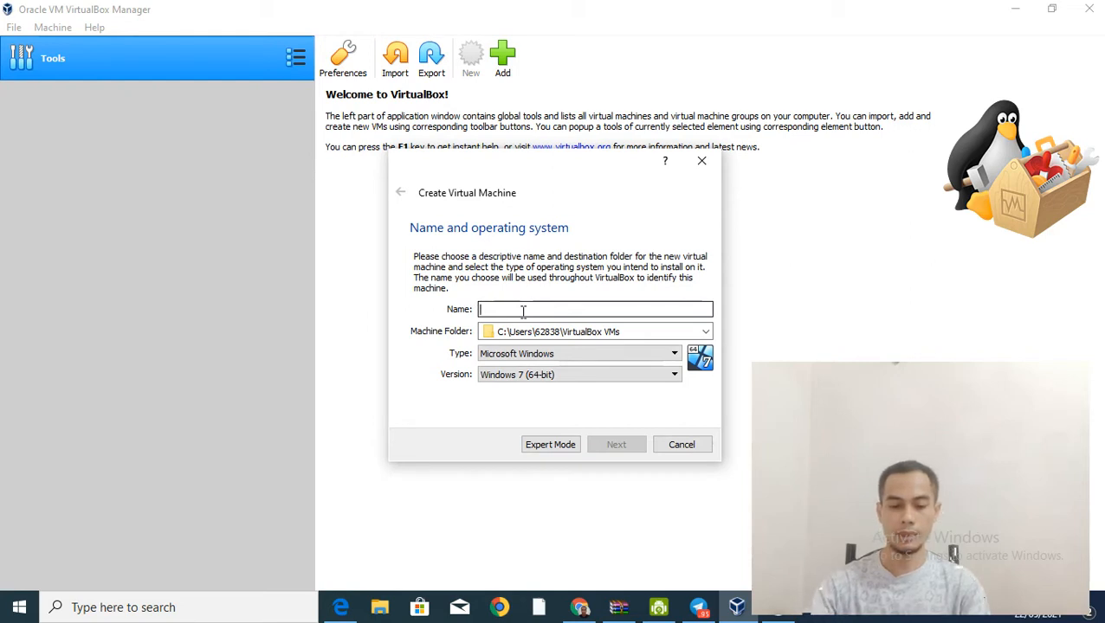
pyautogui.write('l')
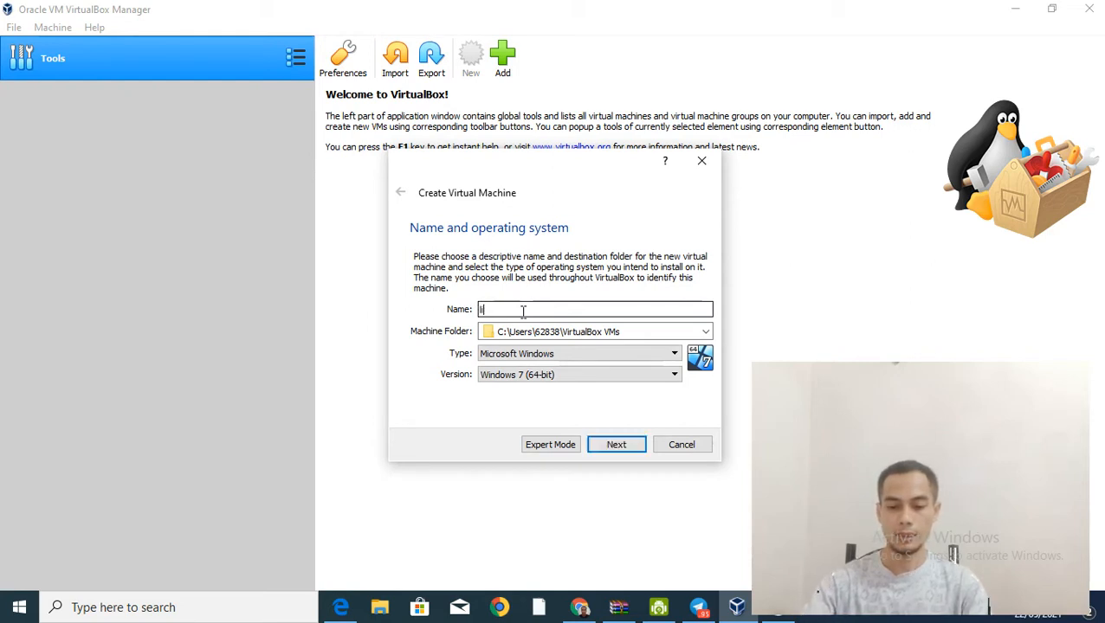
pyautogui.write('inux')
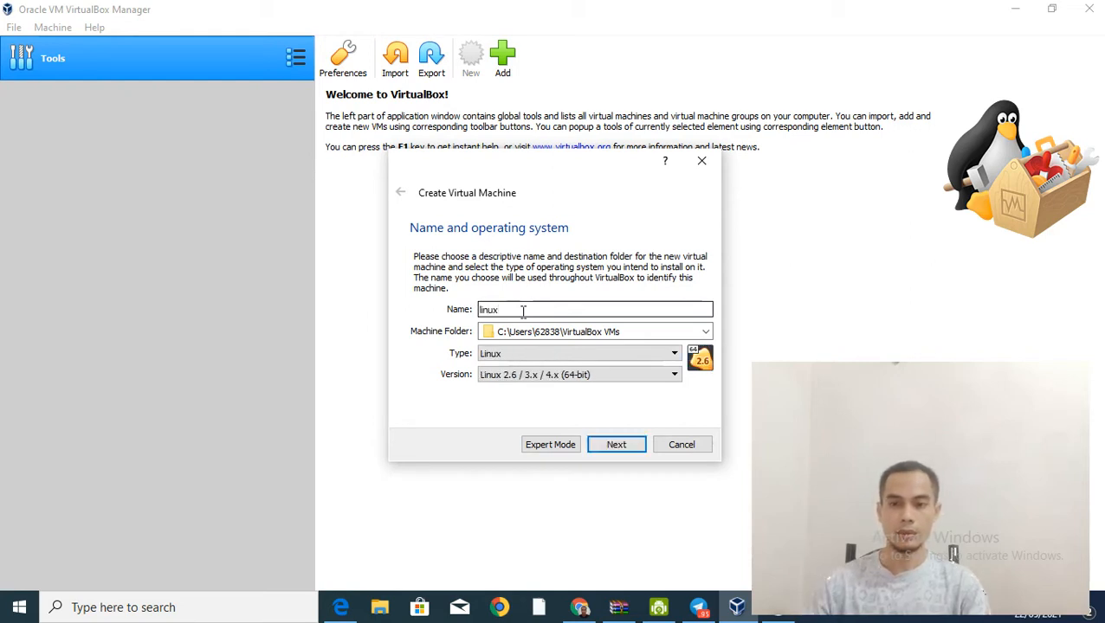
pyautogui.click(540, 355)
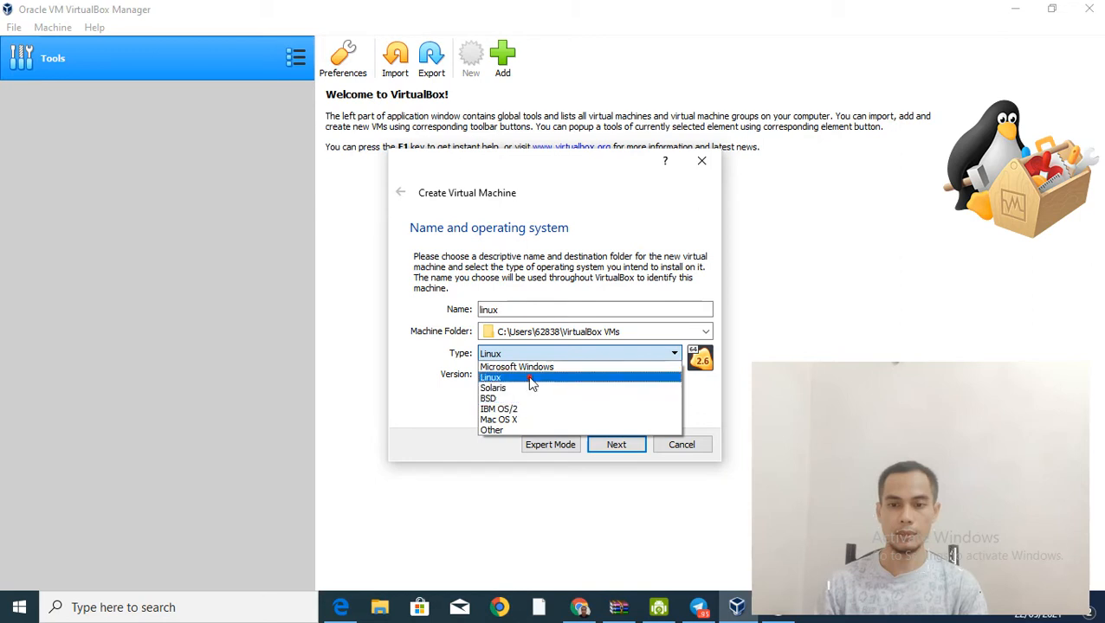
pyautogui.click(520, 378)
pyautogui.click(523, 375)
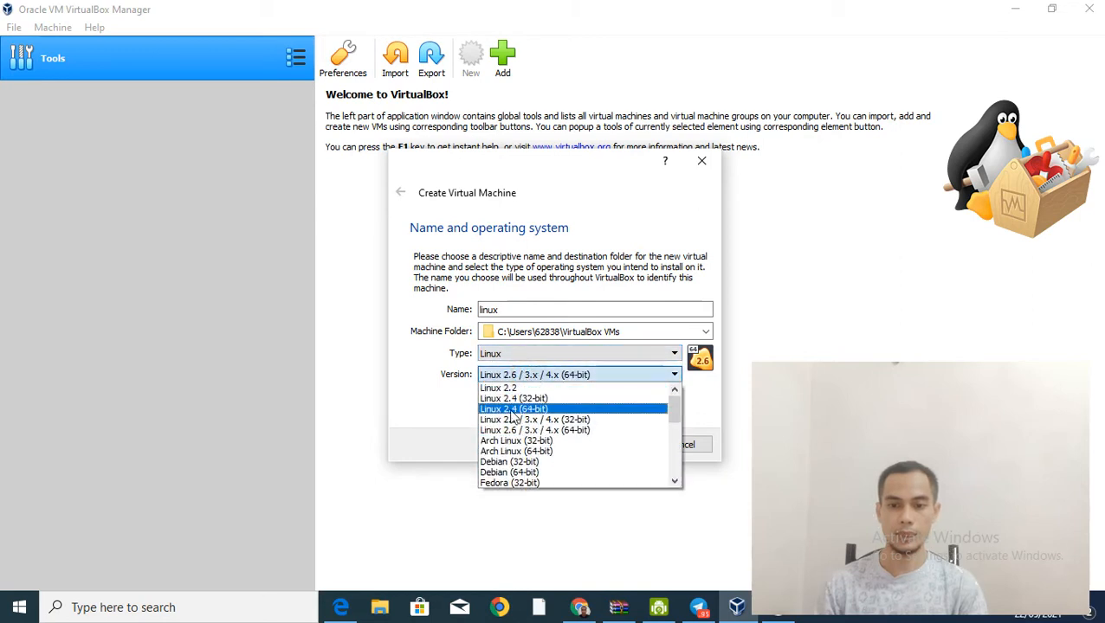
pyautogui.click(516, 472)
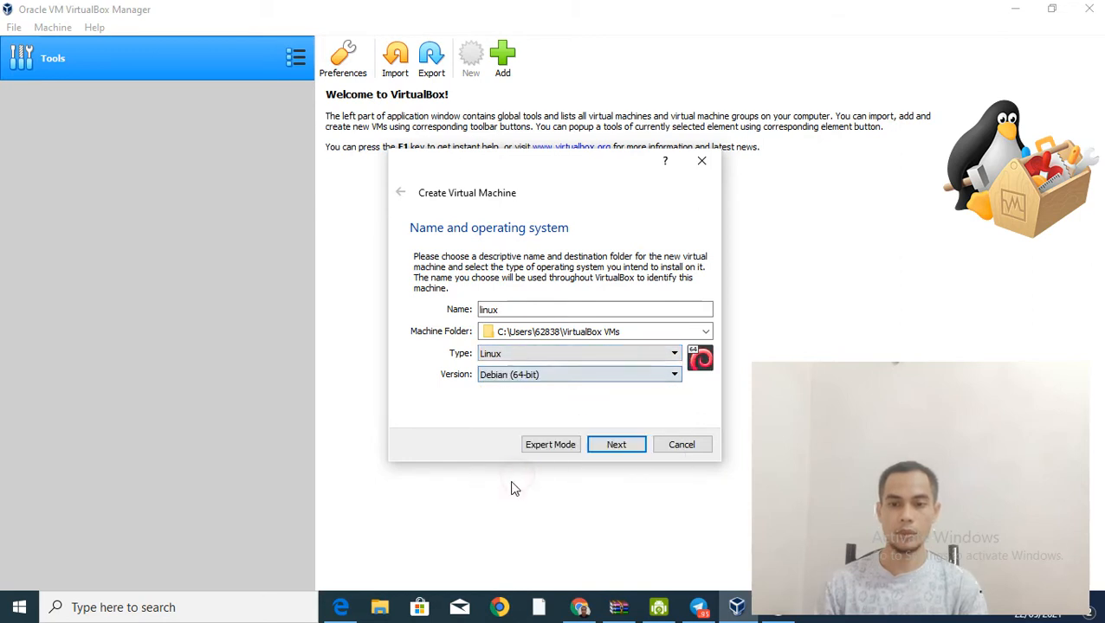
pyautogui.click(616, 445)
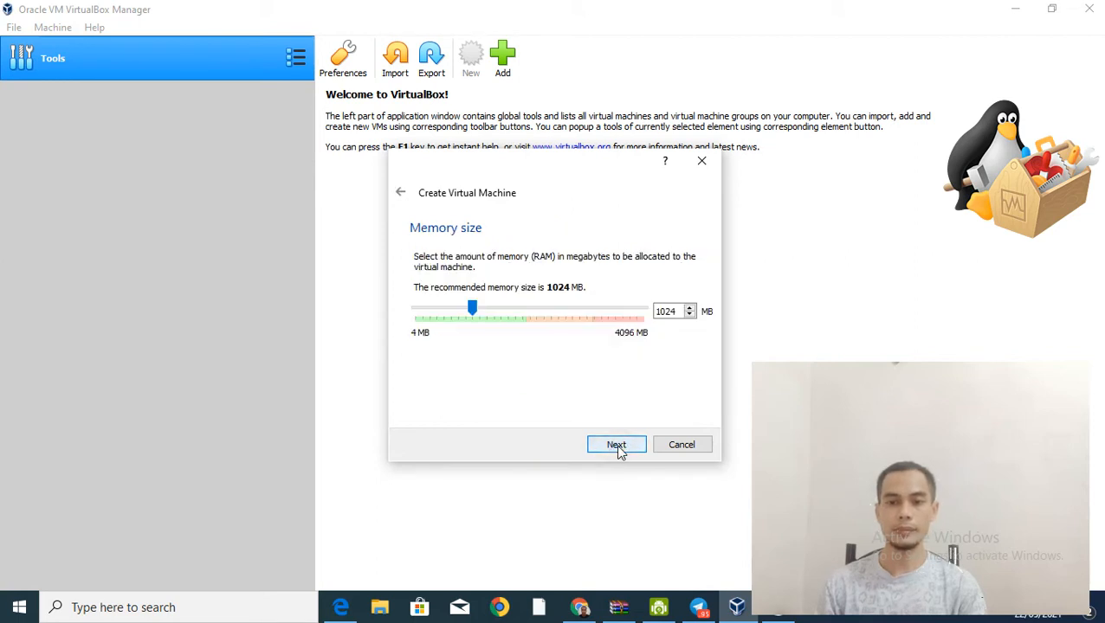
# Step: Give the linux machine 1868 MB of memory
pyautogui.click(473, 309)
pyautogui.moveTo(483, 309); pyautogui.dragTo(520, 311)
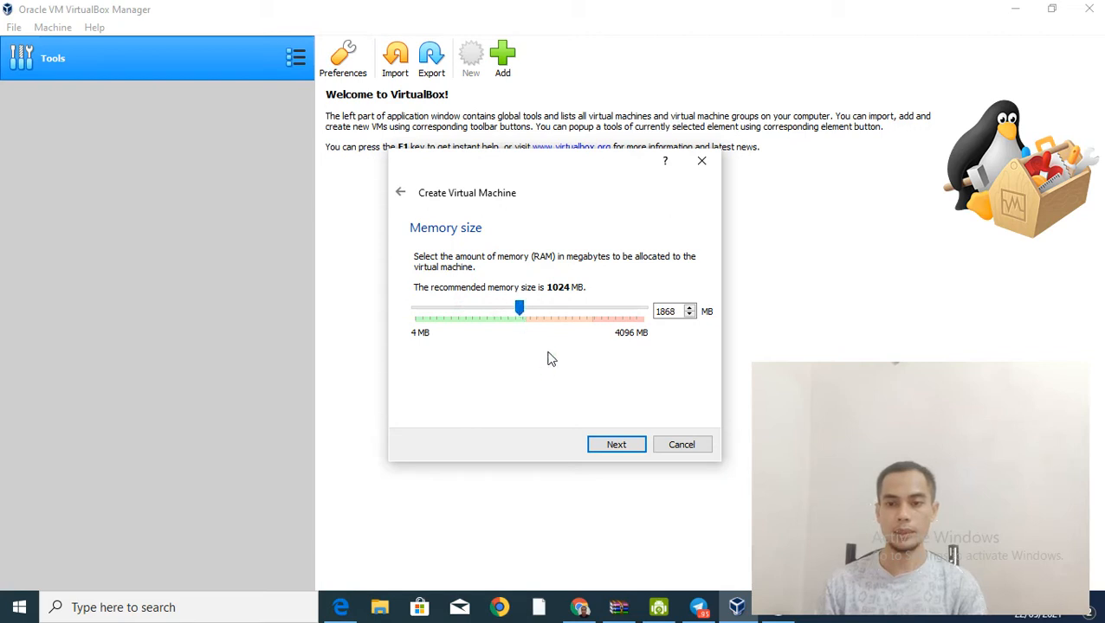
pyautogui.click(629, 453)
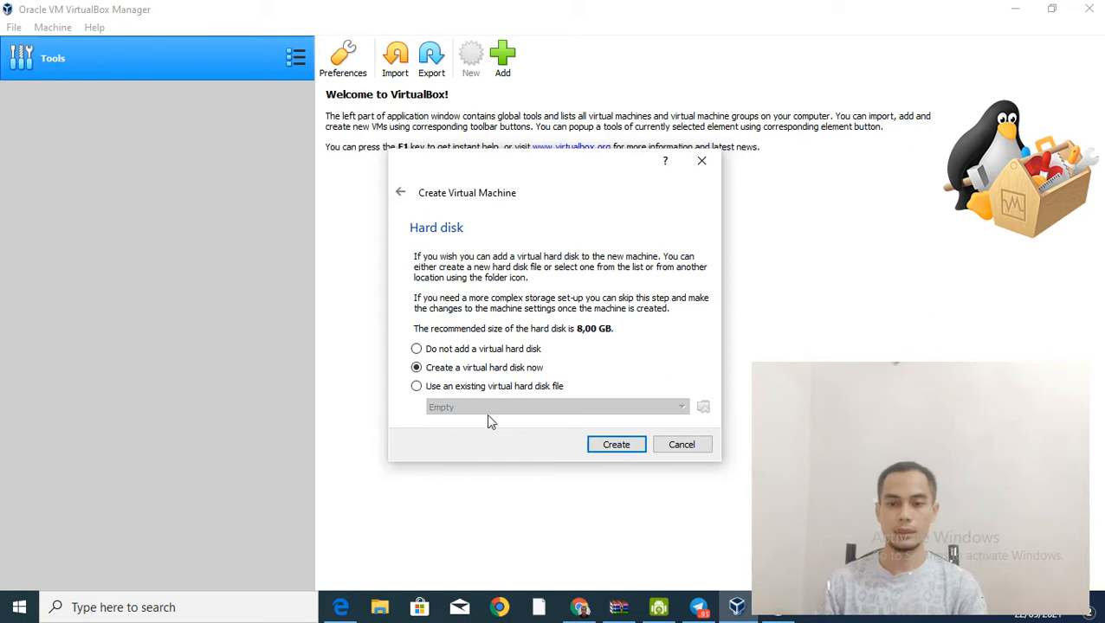
# Step: Create a dynamically allocated VDI disk of 21,22 GB for the linux machine
pyautogui.click(626, 444)
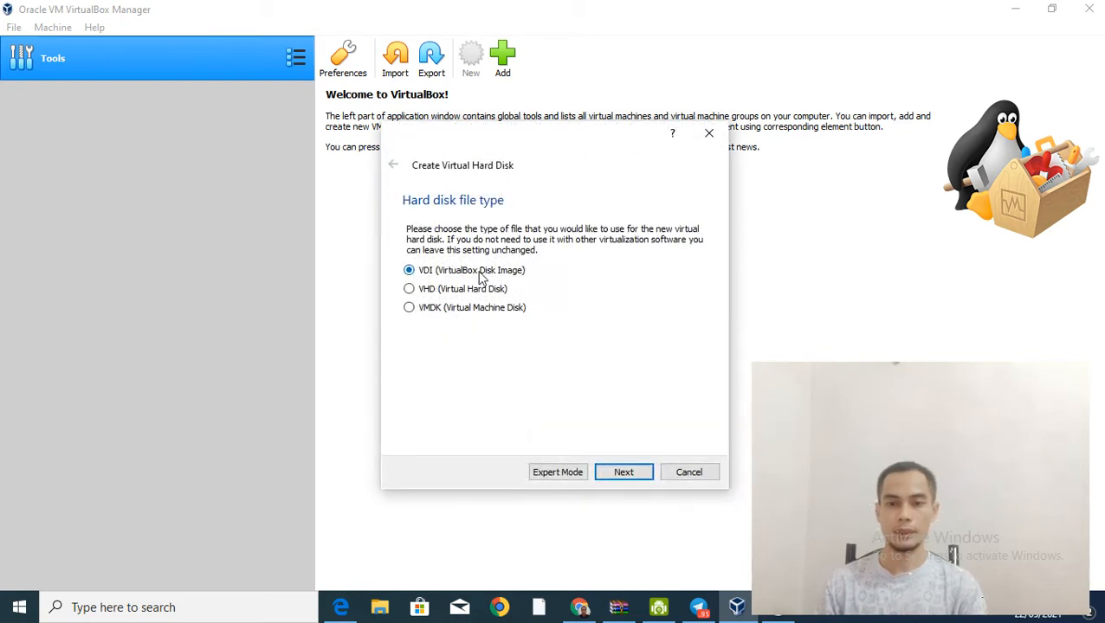
pyautogui.click(637, 475)
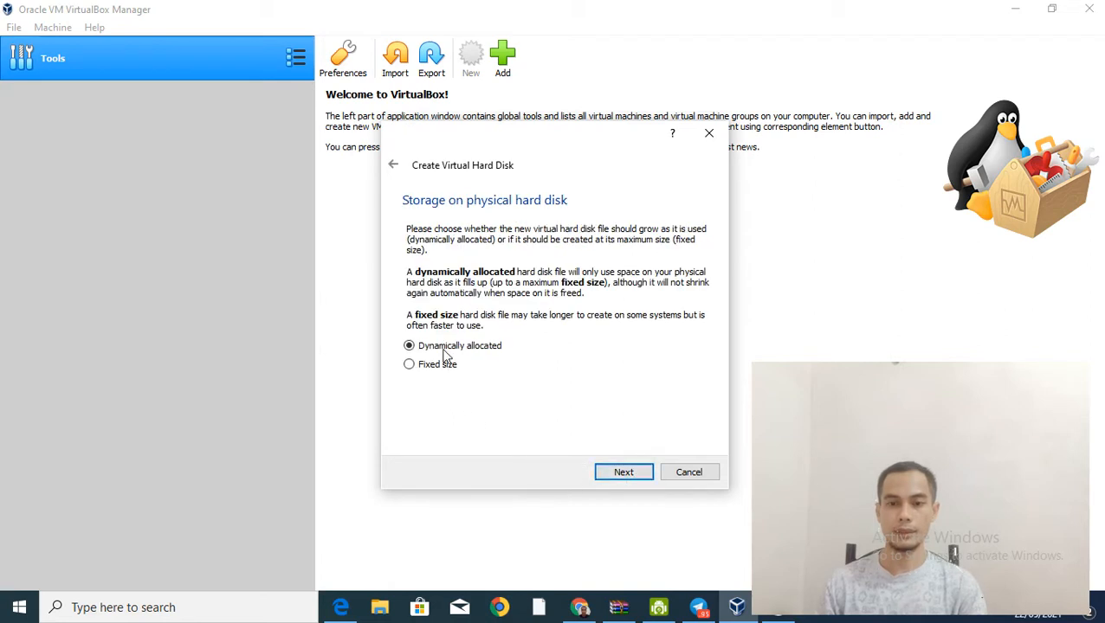
pyautogui.click(641, 475)
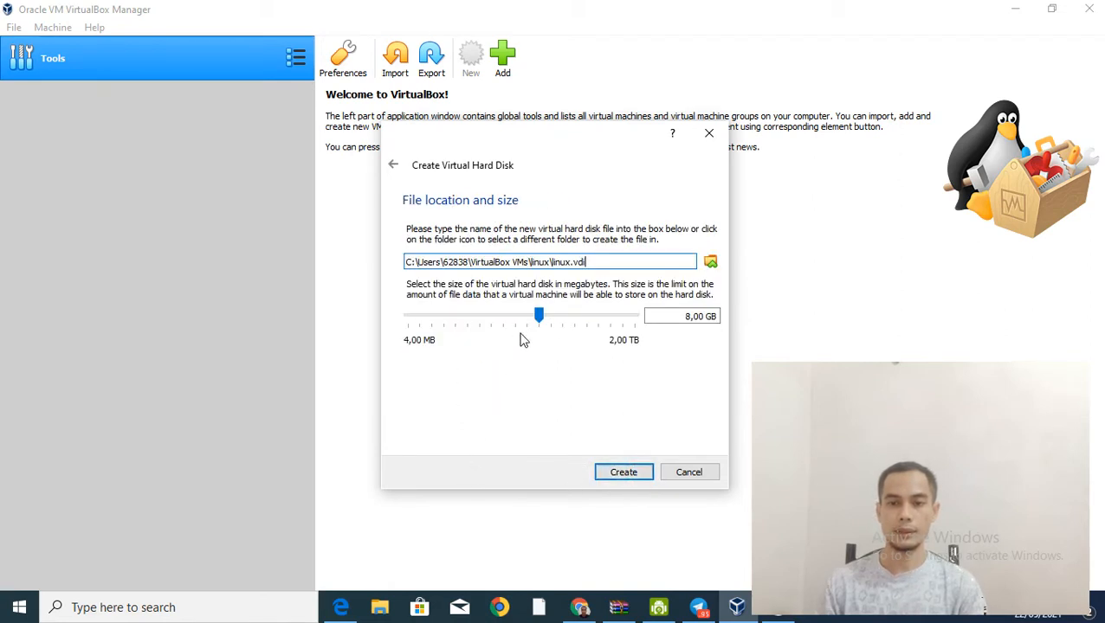
pyautogui.moveTo(539, 322)
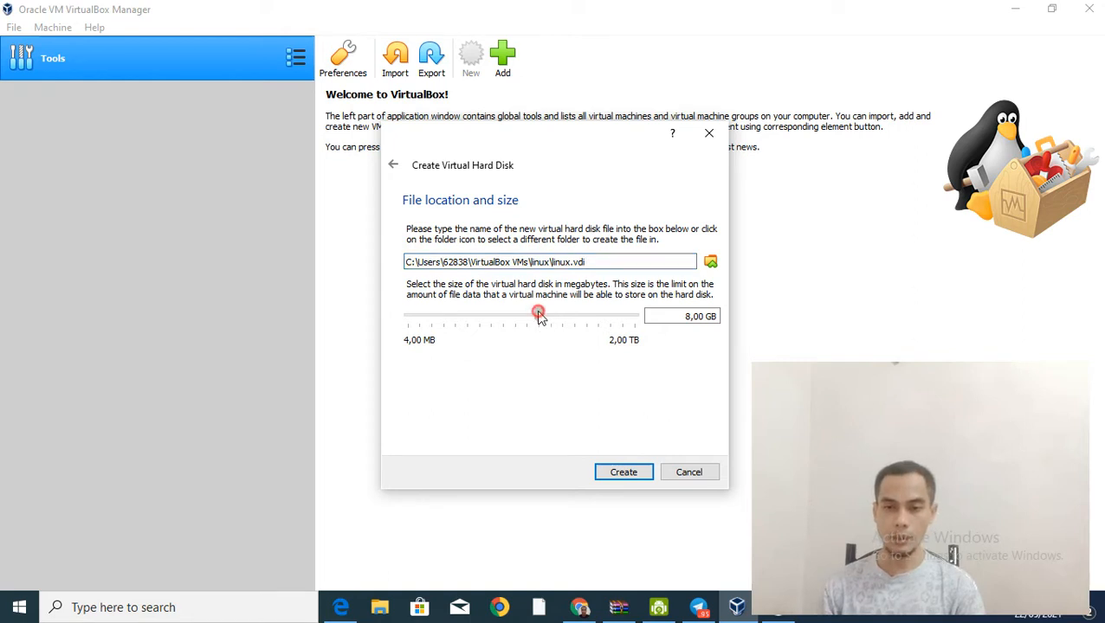
pyautogui.moveTo(540, 317); pyautogui.dragTo(556, 317)
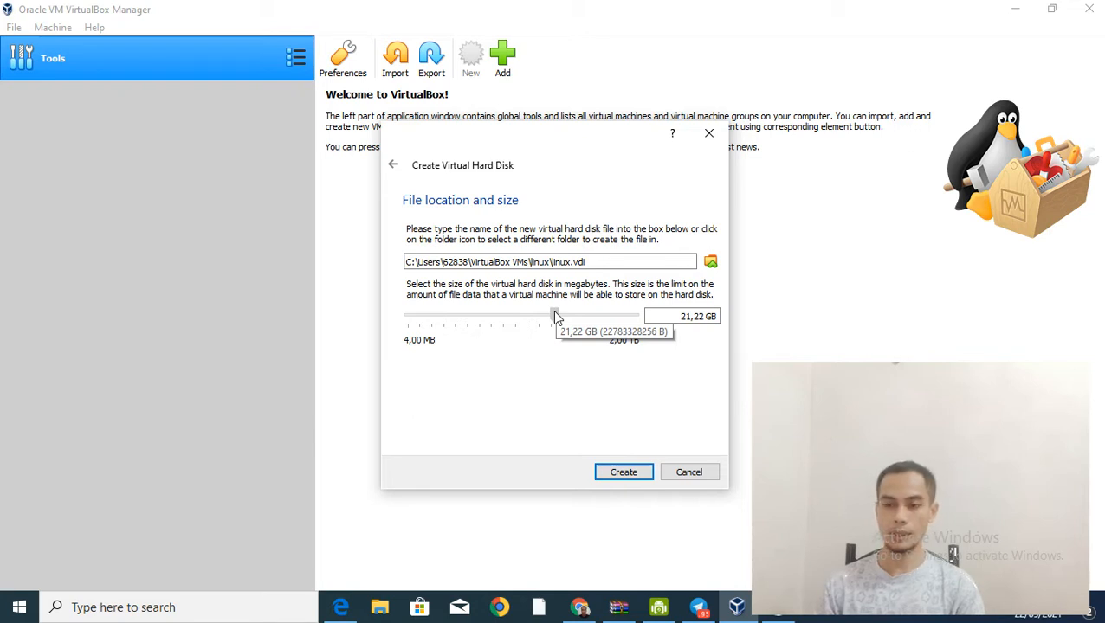
pyautogui.moveTo(555, 317); pyautogui.dragTo(554, 317)
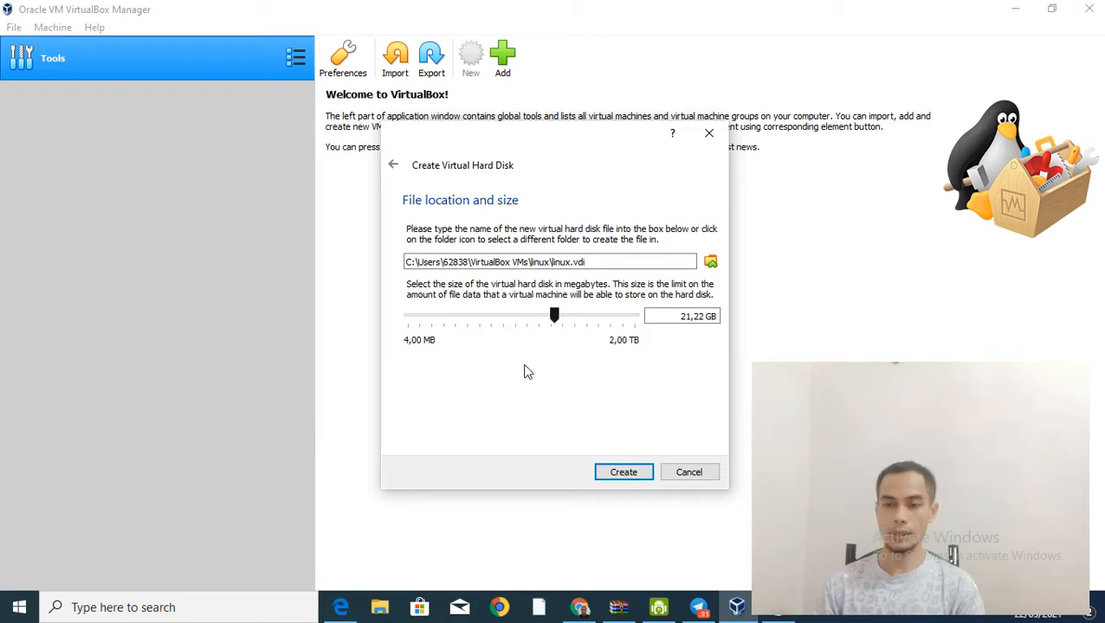
pyautogui.click(622, 473)
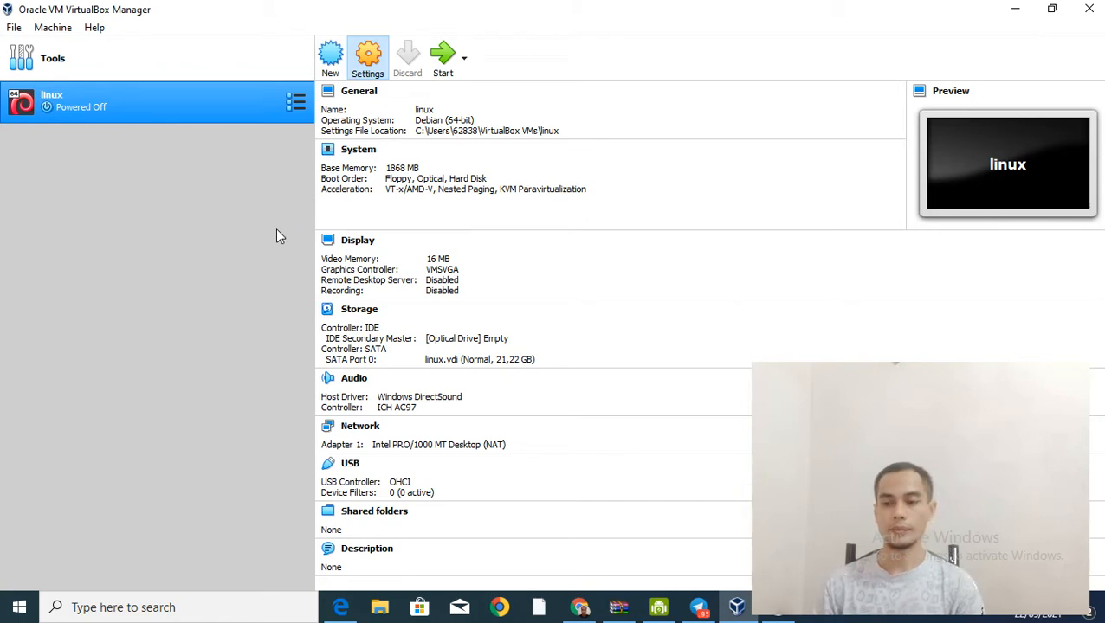
# Step: Attach debian-10.9.0-i386-DVD-1.iso to the empty optical drive and start the linux VM
pyautogui.click(347, 220)
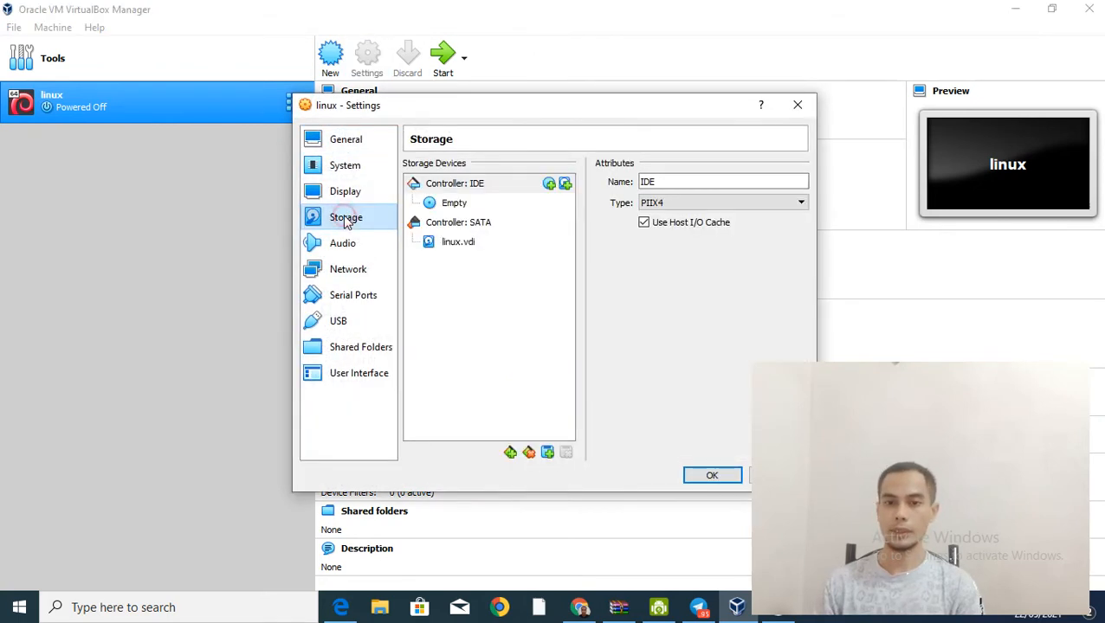
pyautogui.click(446, 204)
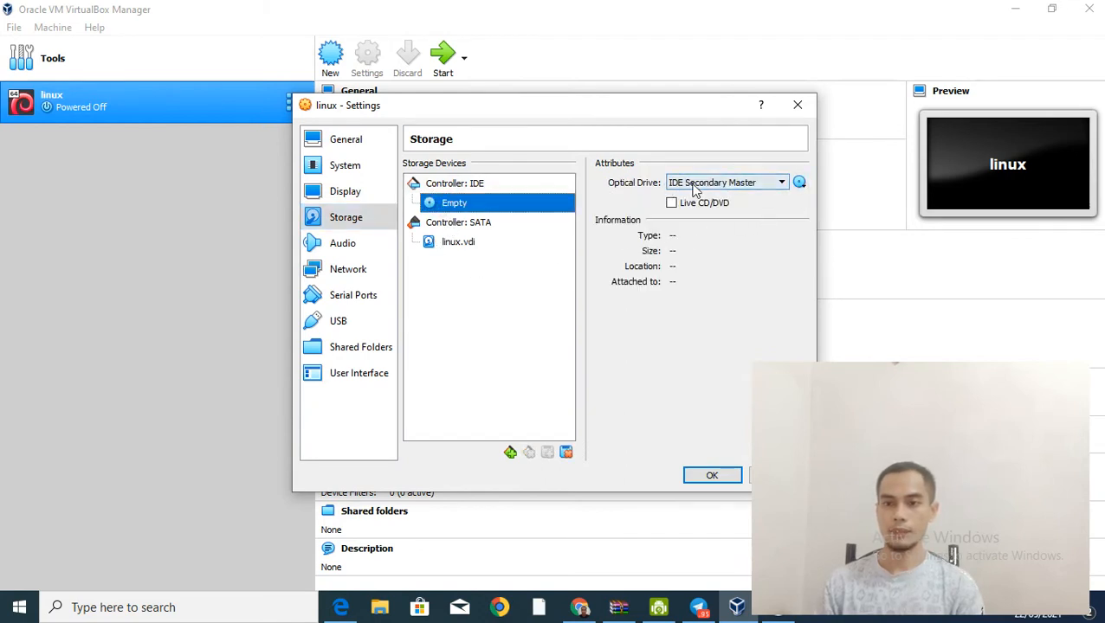
pyautogui.click(800, 186)
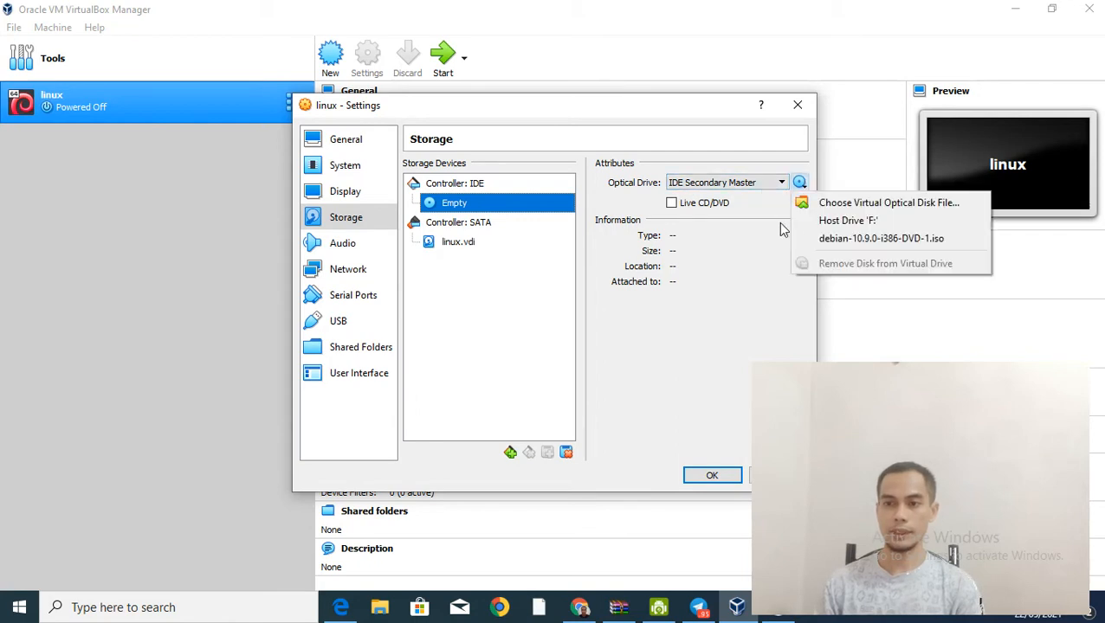
pyautogui.click(858, 206)
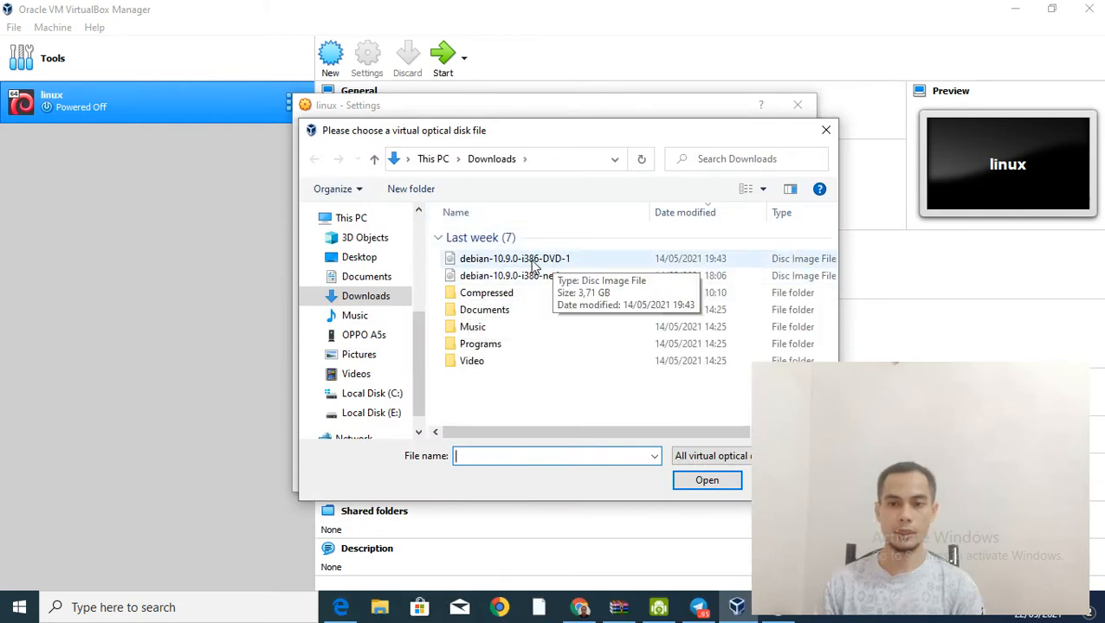
pyautogui.doubleClick(534, 264)
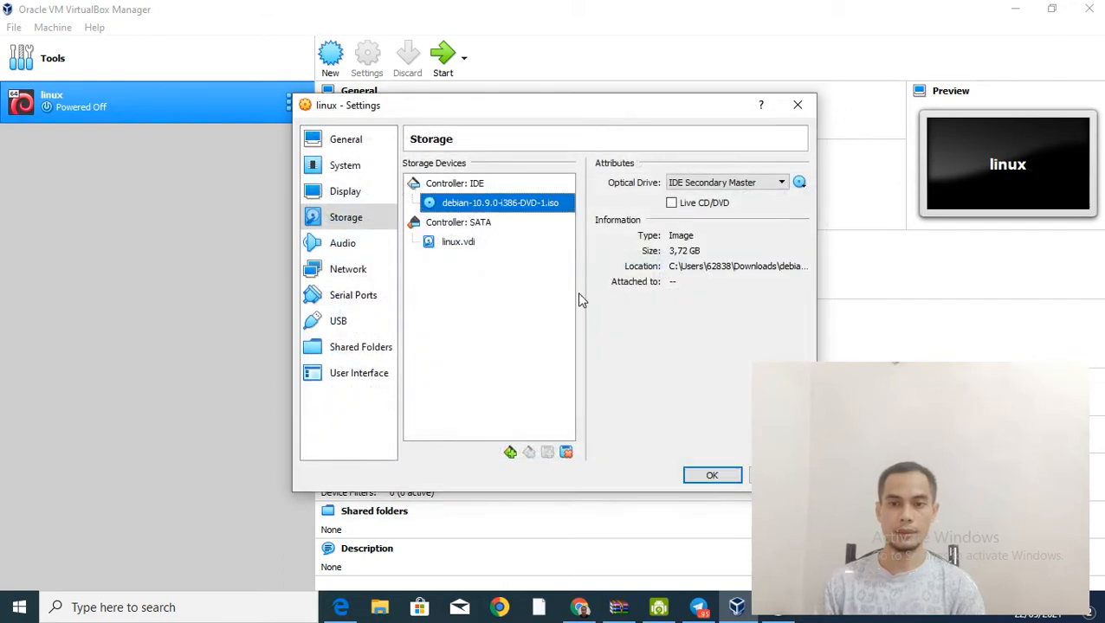
pyautogui.click(711, 476)
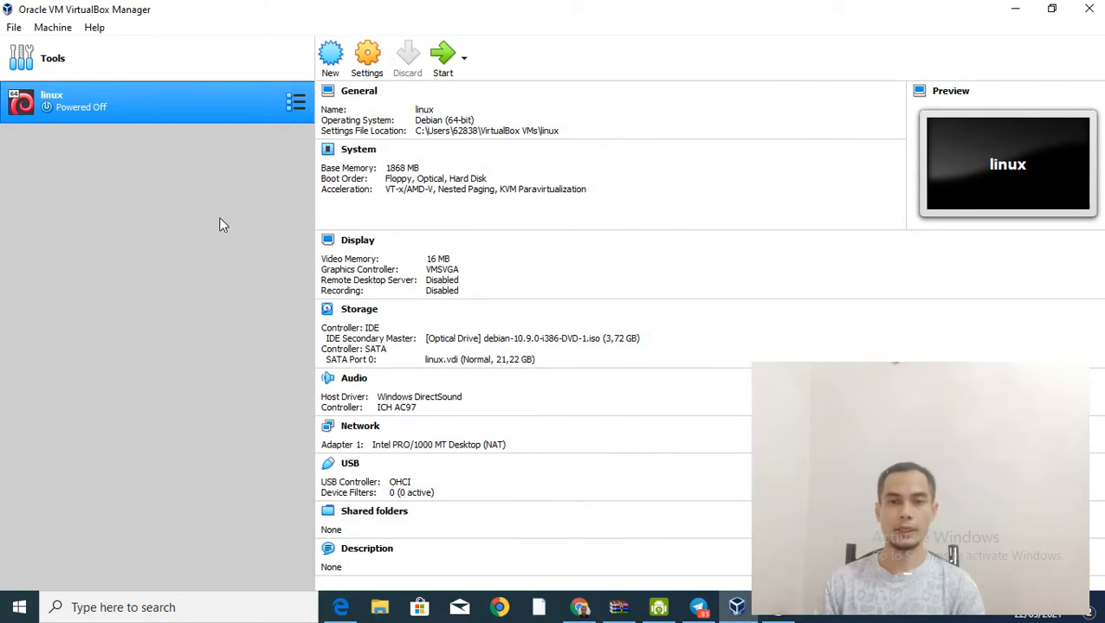
pyautogui.click(443, 53)
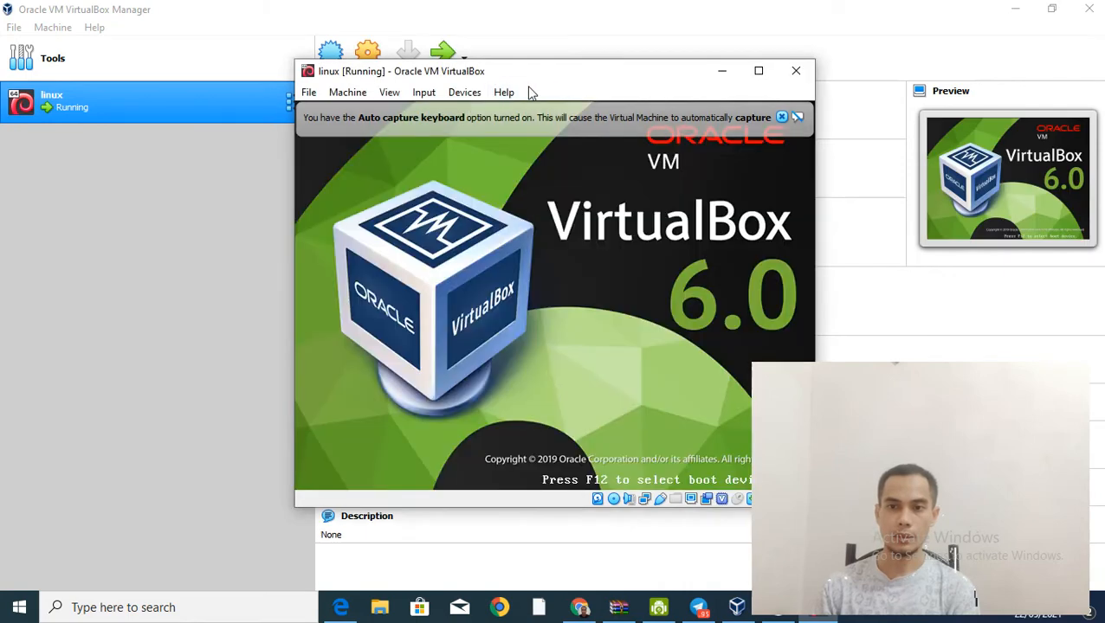
# Step: Move the VM window left and launch Graphical install from the Debian boot menu
pyautogui.moveTo(551, 79); pyautogui.dragTo(451, 78)
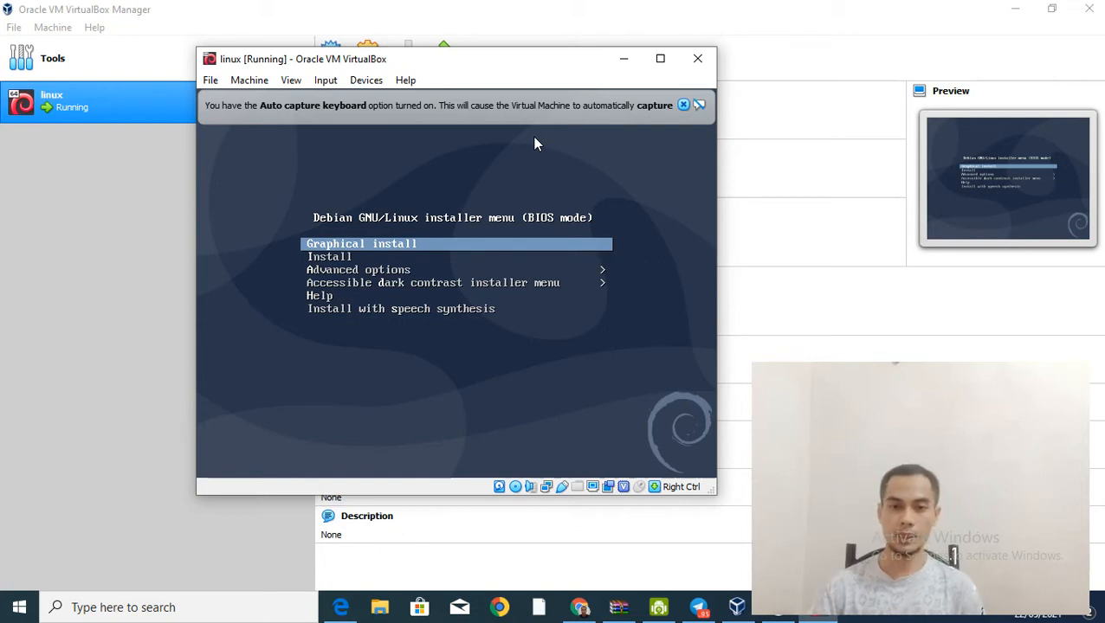
pyautogui.press('Down')
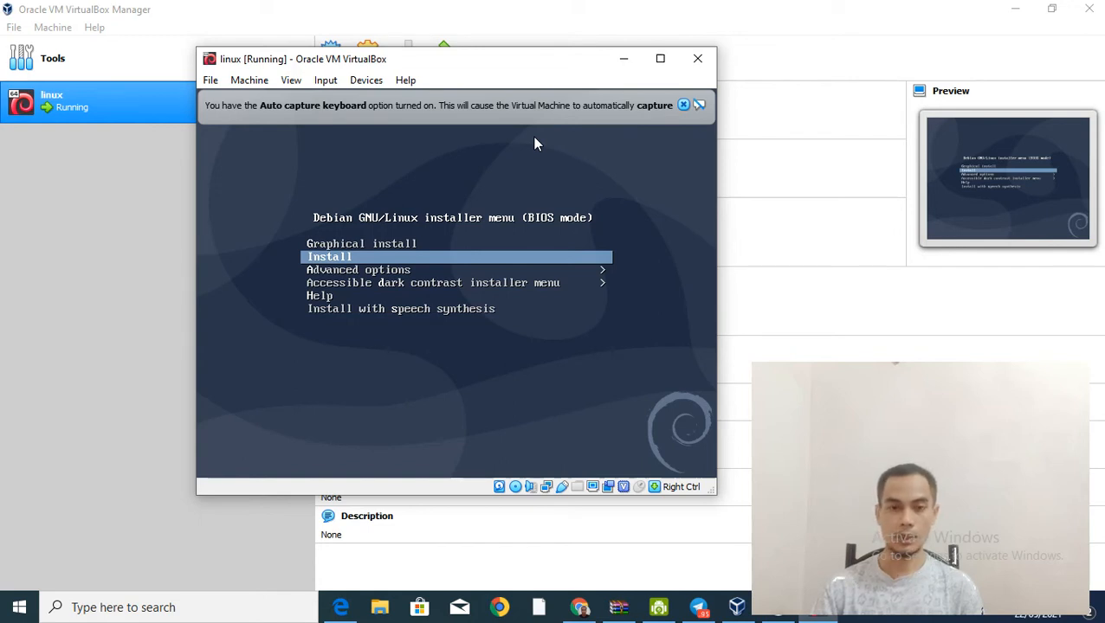
pyautogui.press('Up')
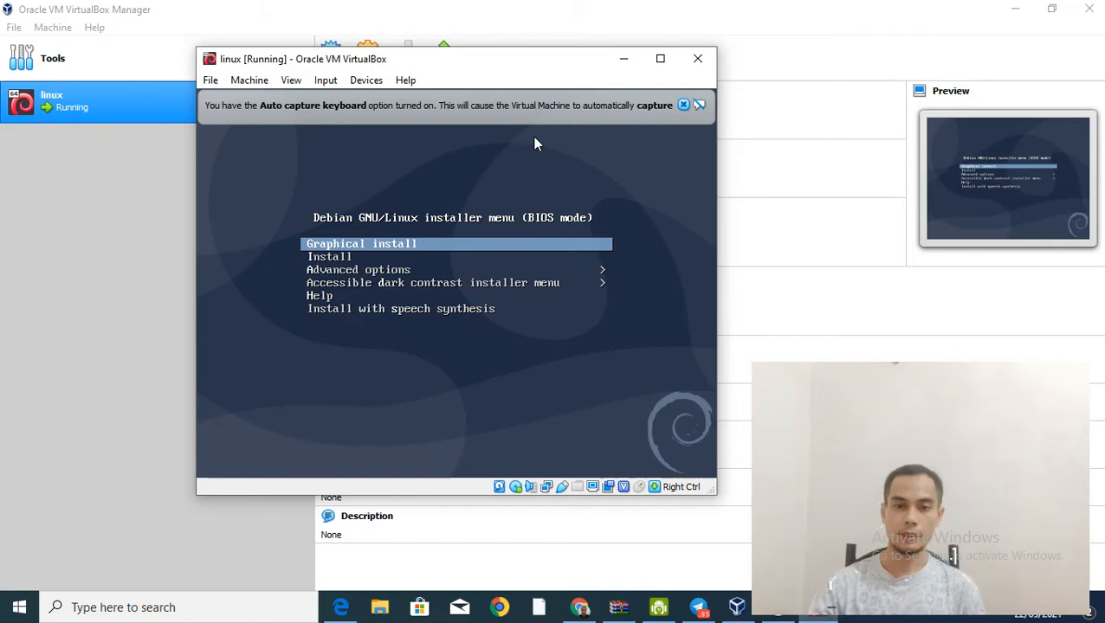
pyautogui.press('Return')
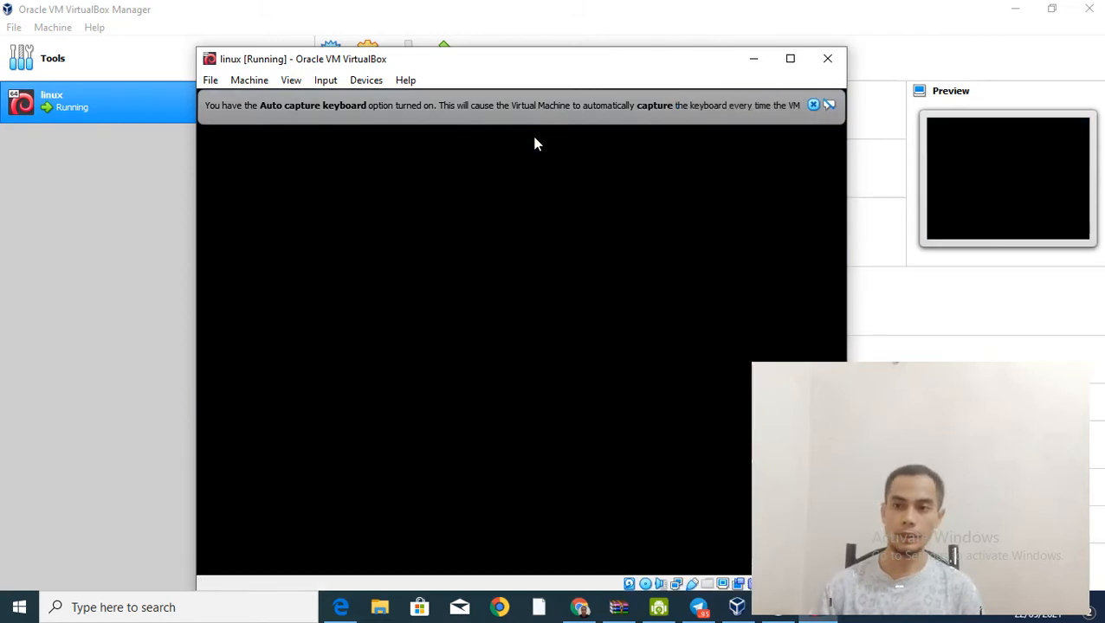
# Step: Dismiss the keyboard and mouse notices and choose English as the installation language
pyautogui.click(814, 105)
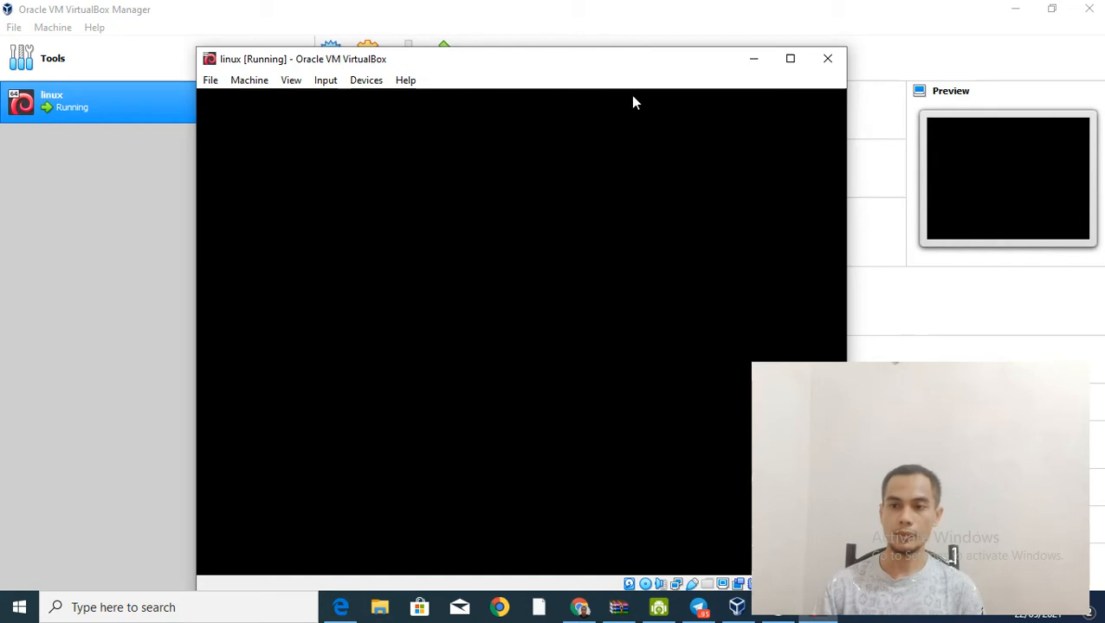
pyautogui.moveTo(619, 66); pyautogui.dragTo(512, 61)
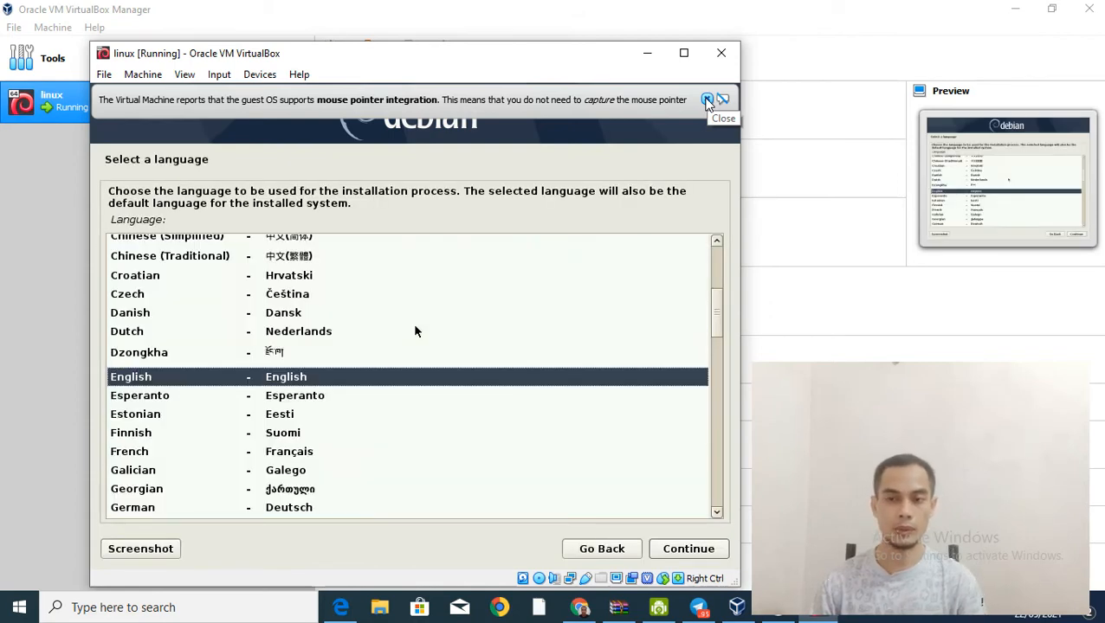
pyautogui.click(708, 101)
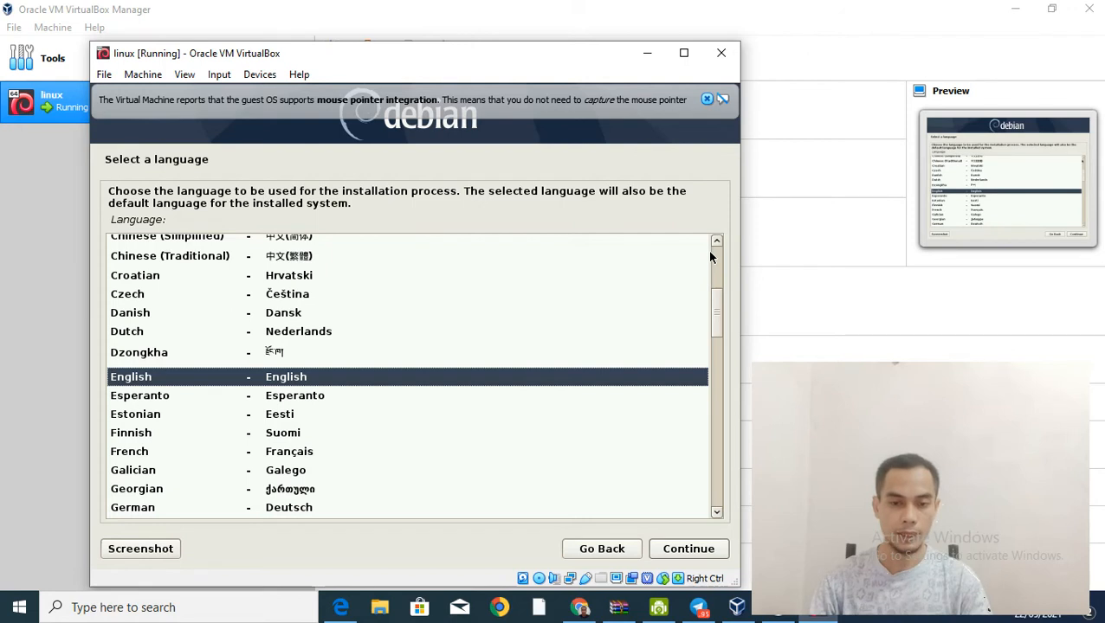
pyautogui.press('Return')
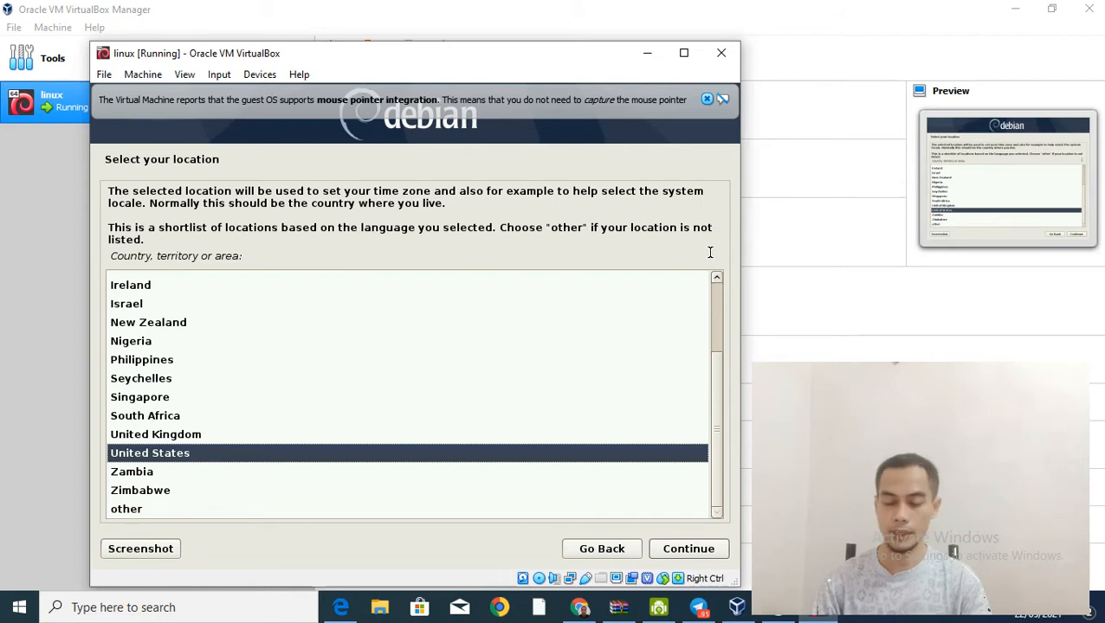
# Step: Set location to Indonesia via other > Asia, locale en_US.UTF-8, keyboard American English
pyautogui.press('Down')
pyautogui.press('Down')
pyautogui.press('Down')
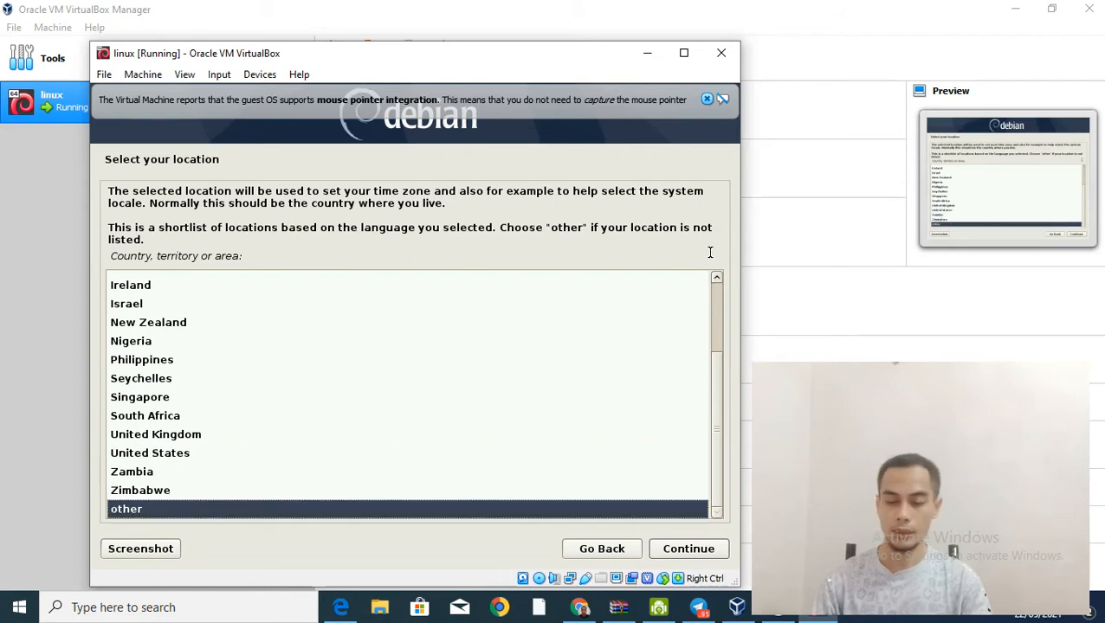
pyautogui.press('Return')
pyautogui.press('Up')
pyautogui.press('Up')
pyautogui.press('Up')
pyautogui.press('Up')
pyautogui.press('Up')
pyautogui.press('Up')
pyautogui.press('Return')
pyautogui.press('Down')
pyautogui.press('Down')
pyautogui.press('Down')
pyautogui.press('Down')
pyautogui.press('Down')
pyautogui.press('Down')
pyautogui.press('Down')
pyautogui.press('Down')
pyautogui.press('Down')
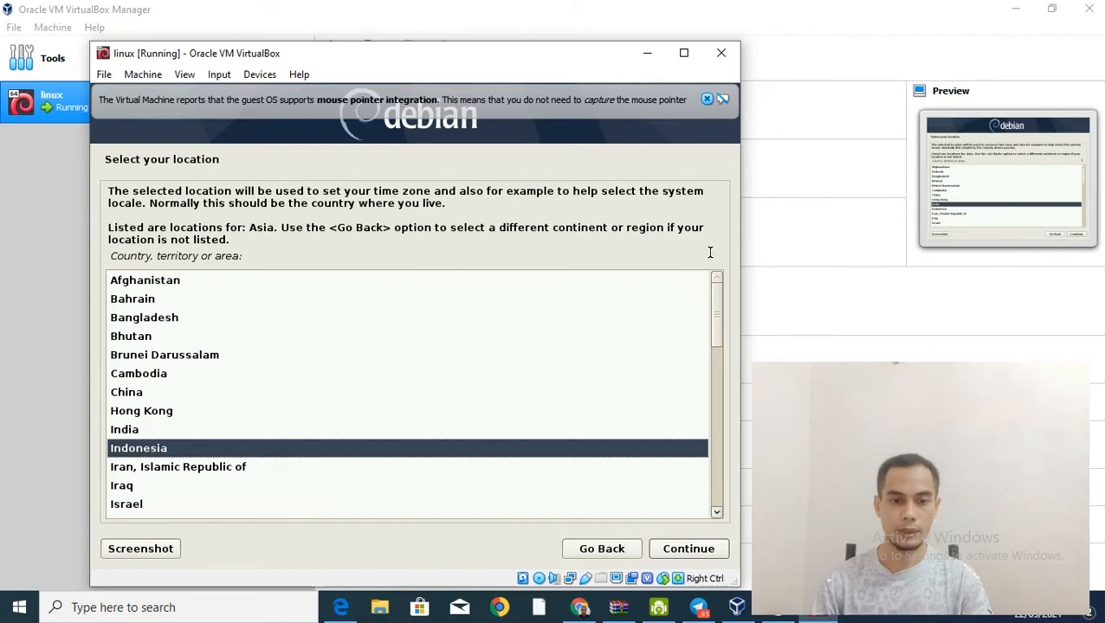
pyautogui.press('Return')
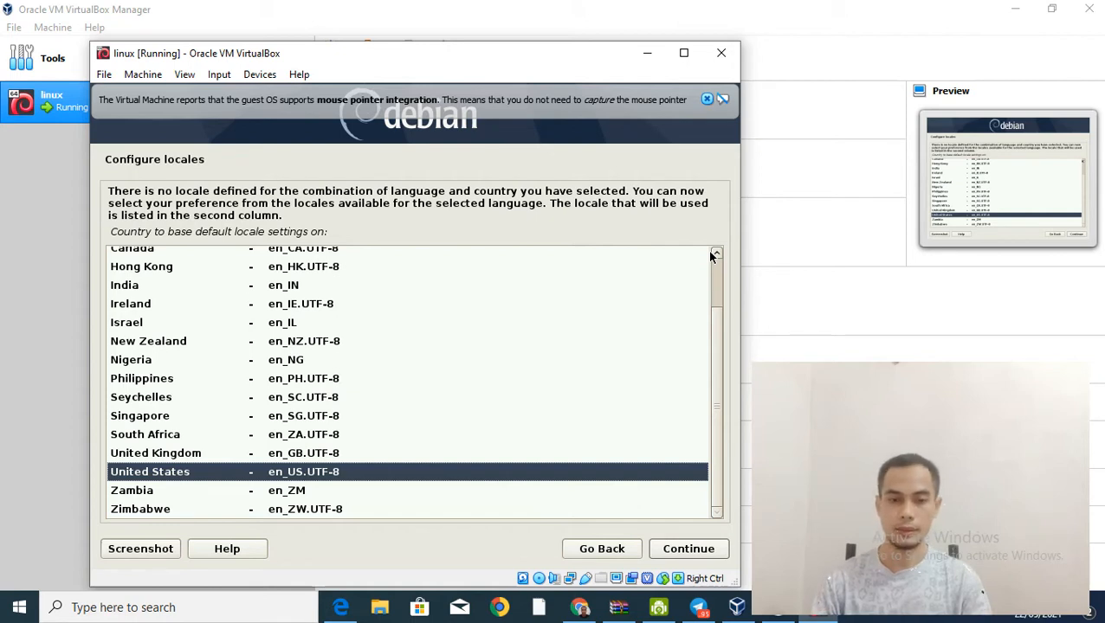
pyautogui.press('Return')
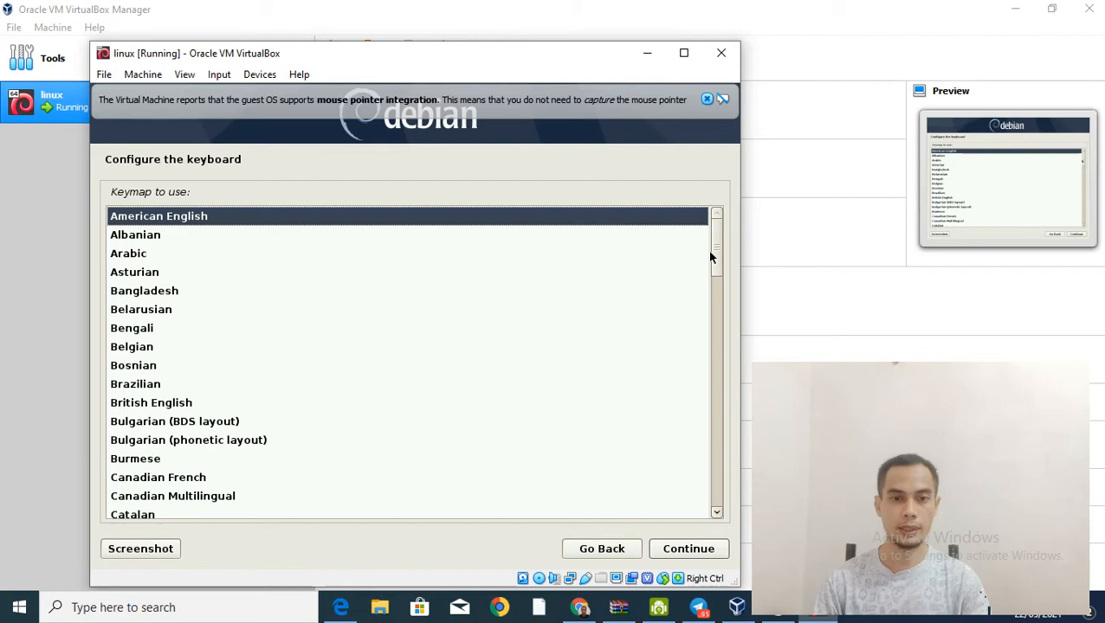
pyautogui.press('Return')
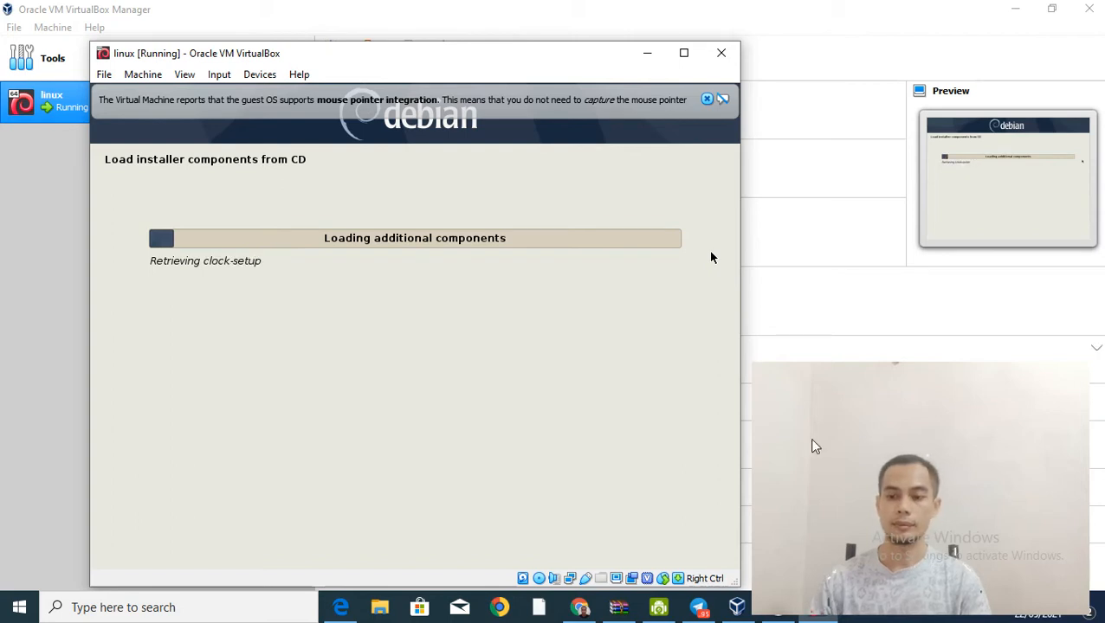
# Step: Wait for the installer to load CD components until the hostname prompt appears
pyautogui.moveTo(778, 614)
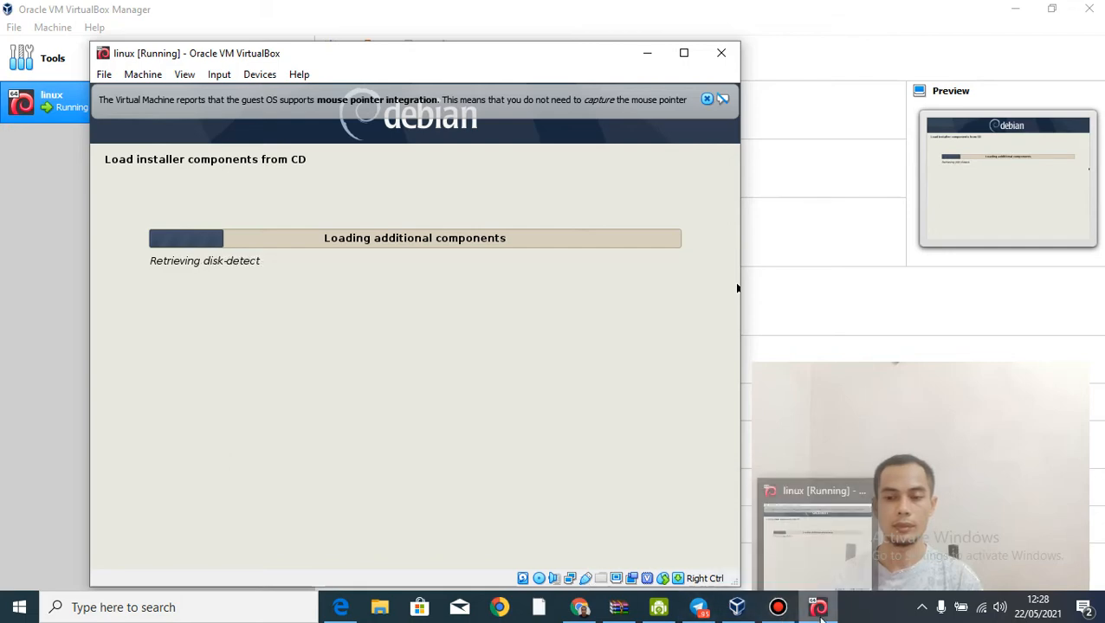
pyautogui.click(821, 611)
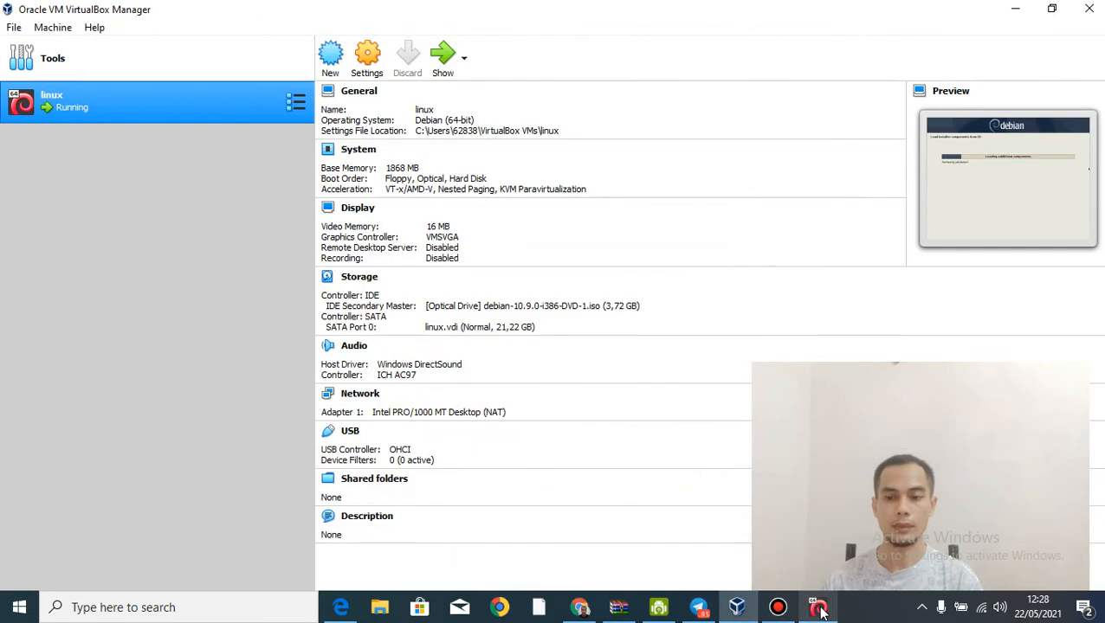
pyautogui.click(821, 611)
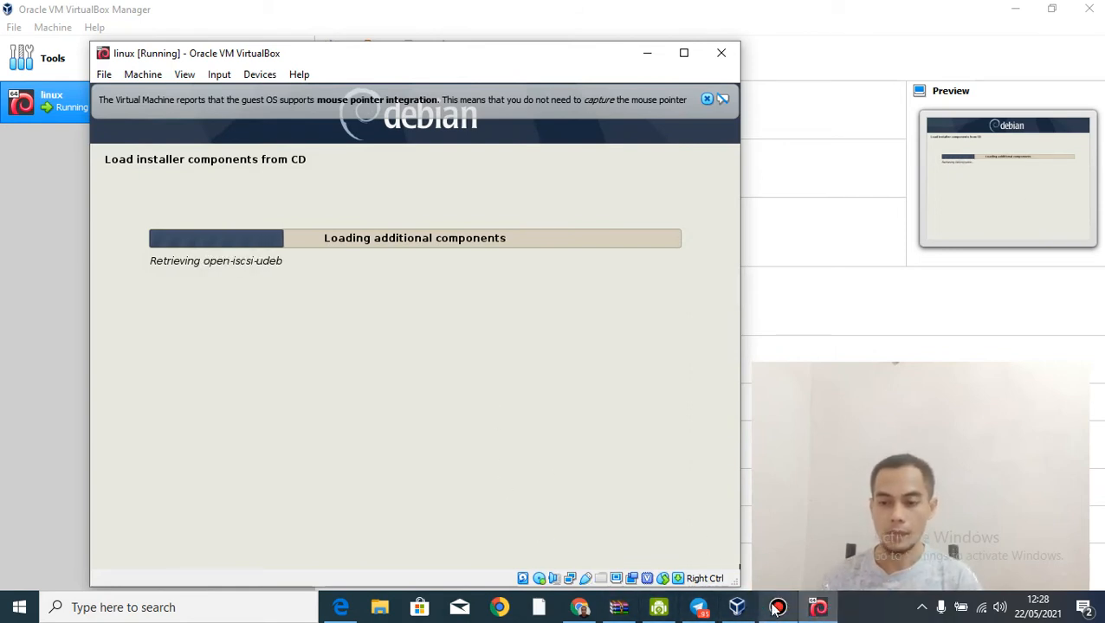
pyautogui.moveTo(777, 609)
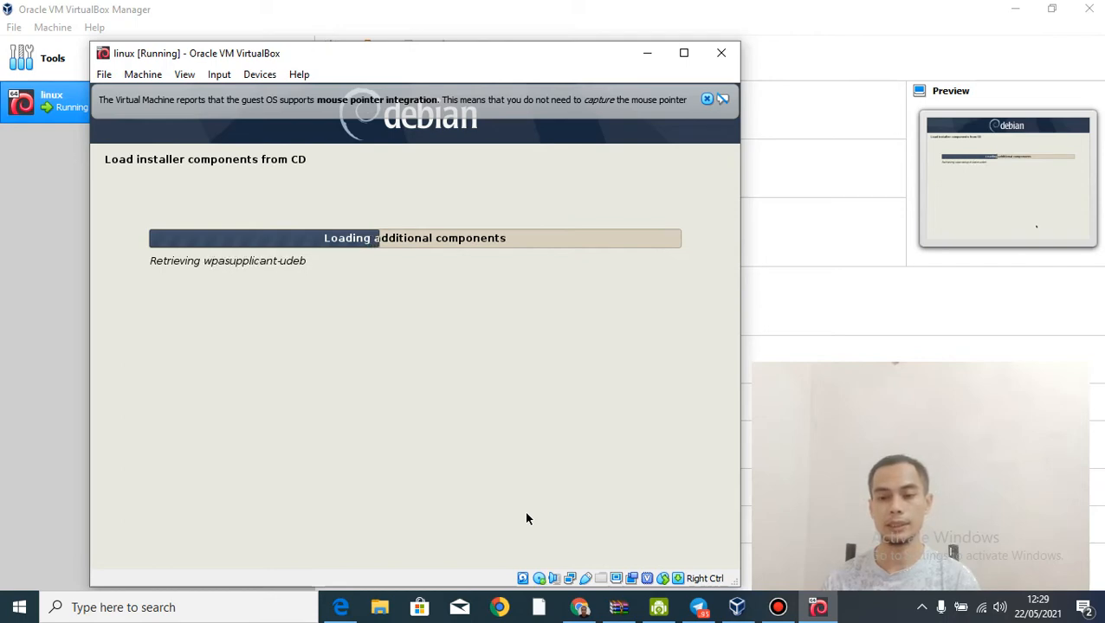
pyautogui.click(776, 609)
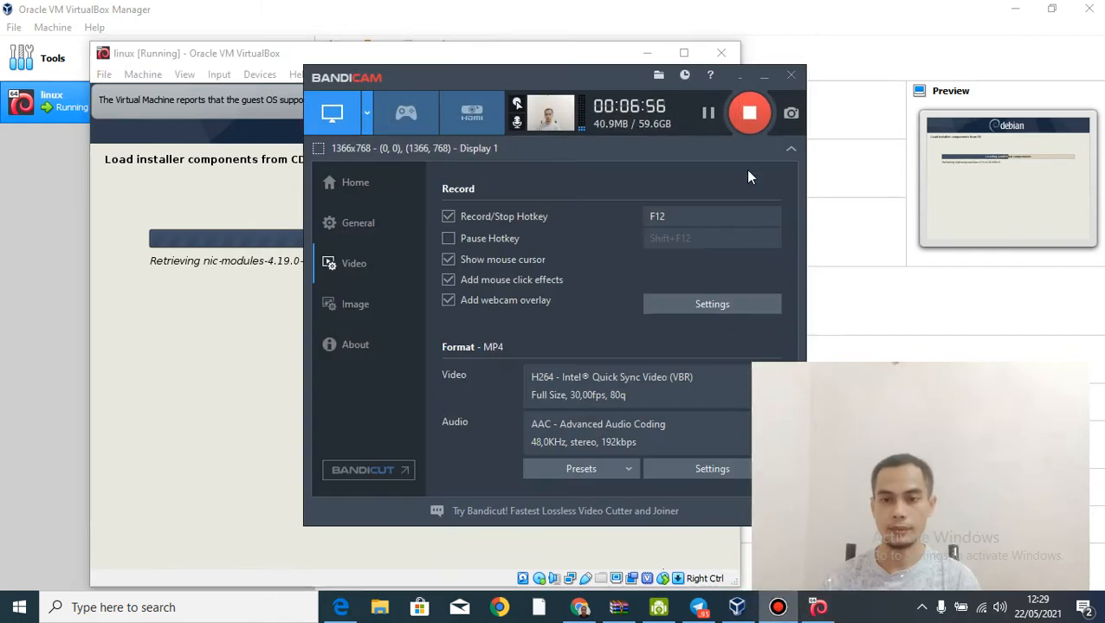
# Step: Set the hostname to bms and leave the domain name empty
pyautogui.click(764, 76)
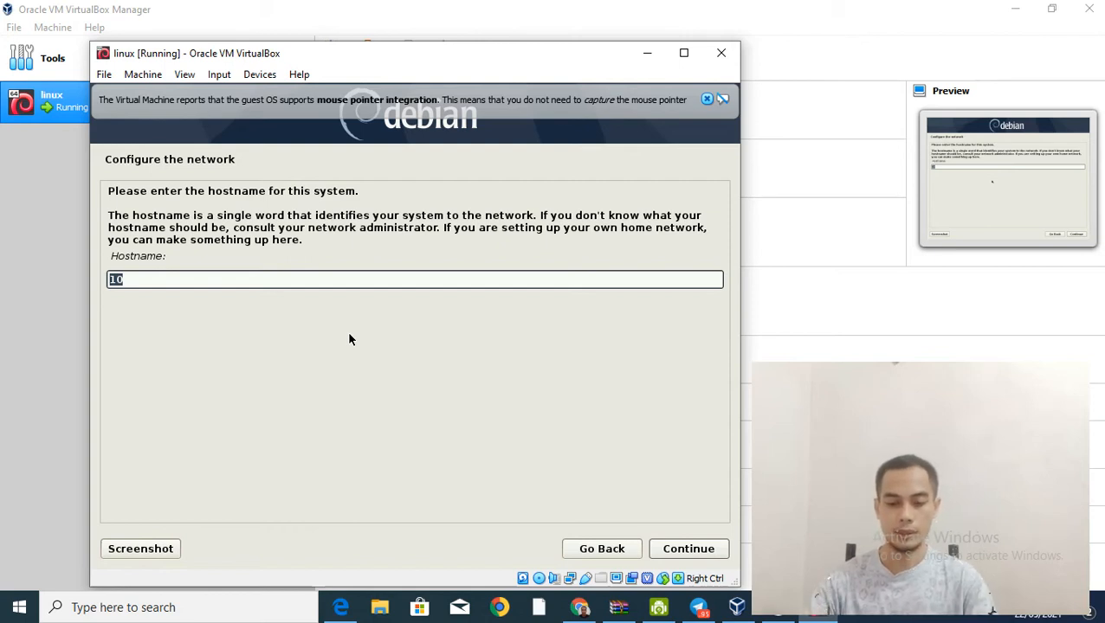
pyautogui.write('bms')
pyautogui.press('Tab')
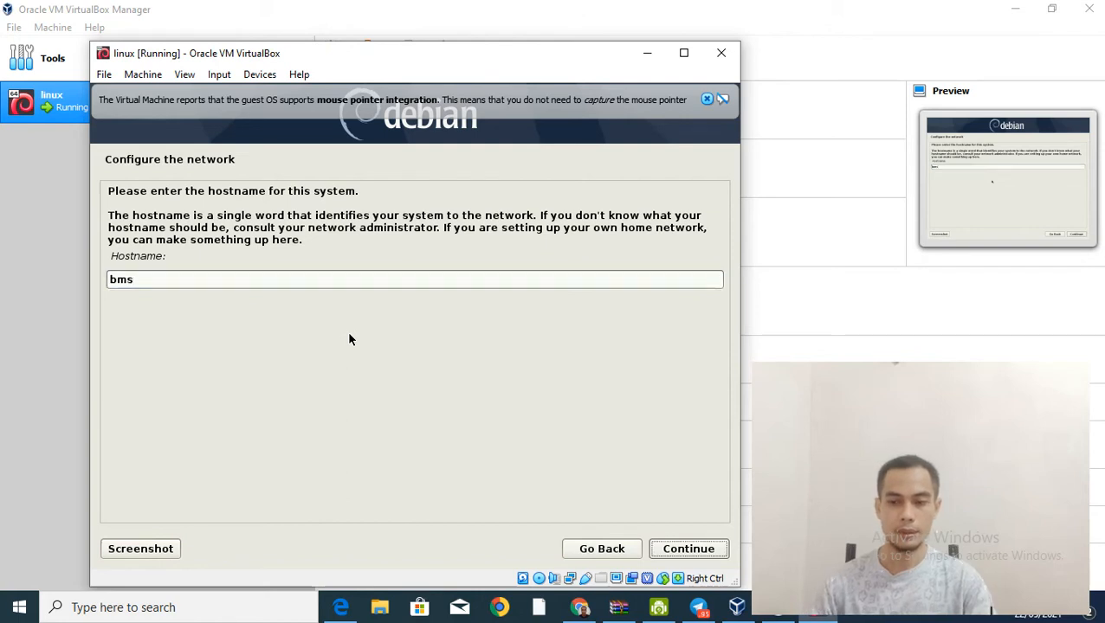
pyautogui.click(703, 548)
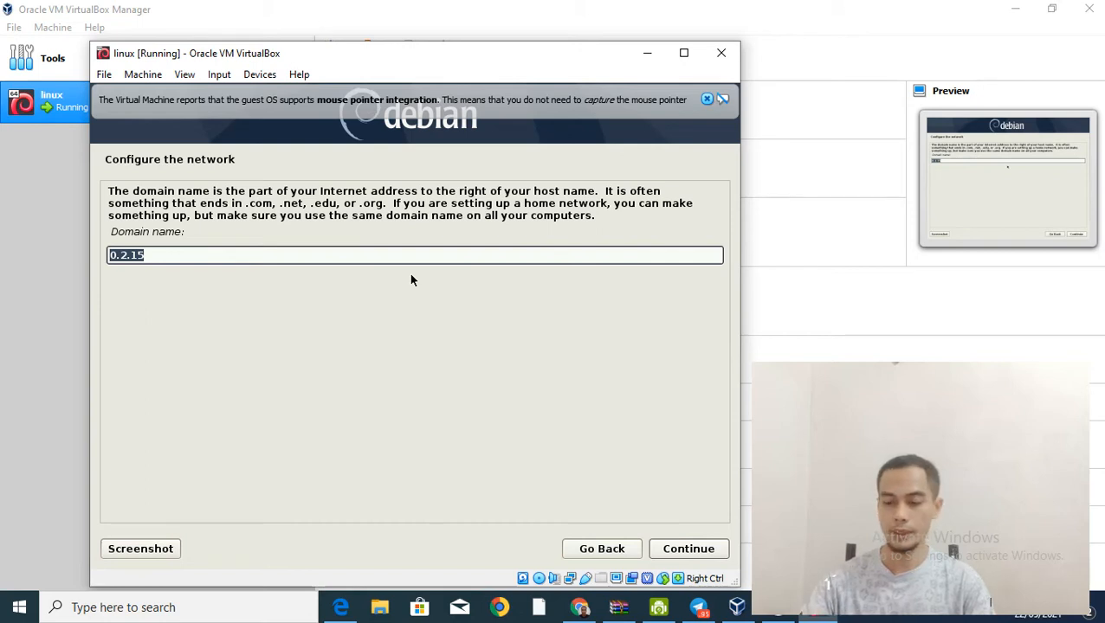
pyautogui.press('BackSpace')
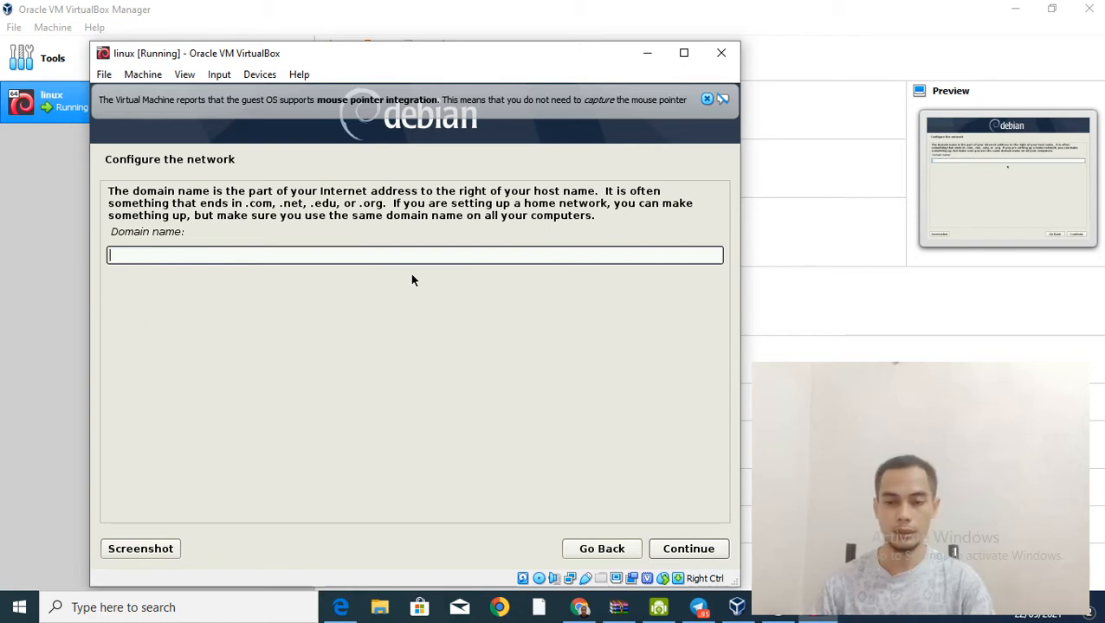
pyautogui.click(671, 552)
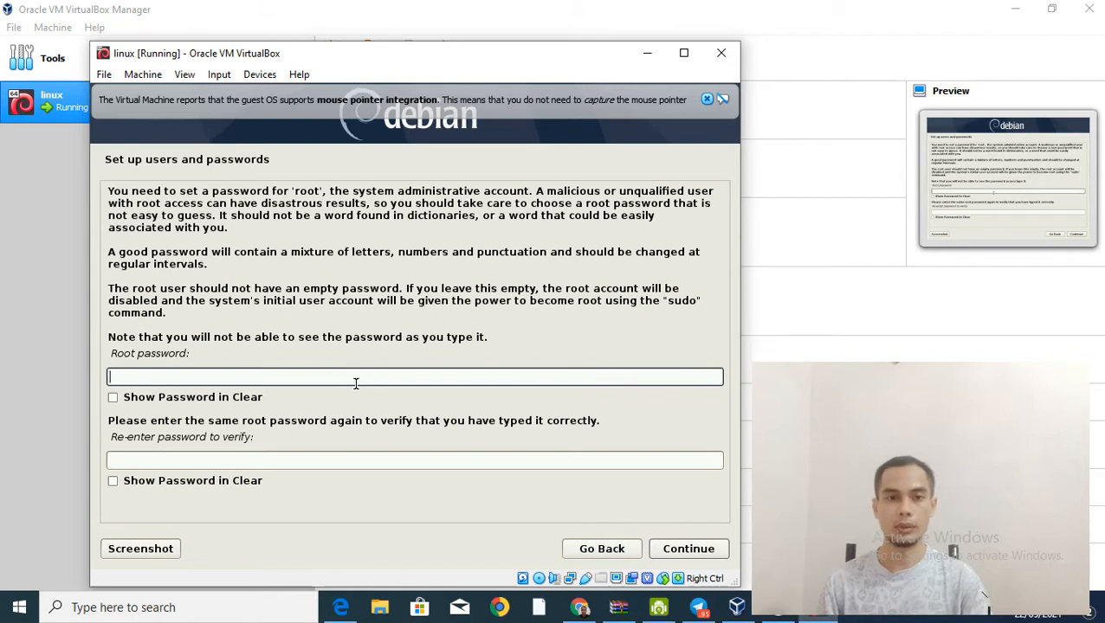
# Step: Enter and confirm the root password
pyautogui.write('12345')
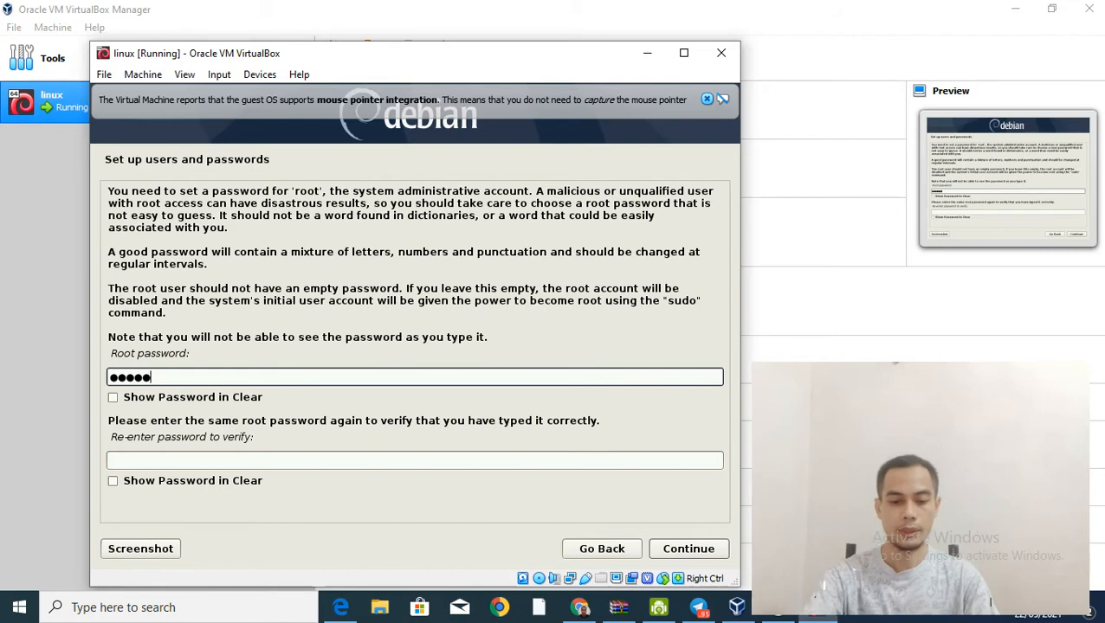
pyautogui.click(188, 456)
pyautogui.write('12345')
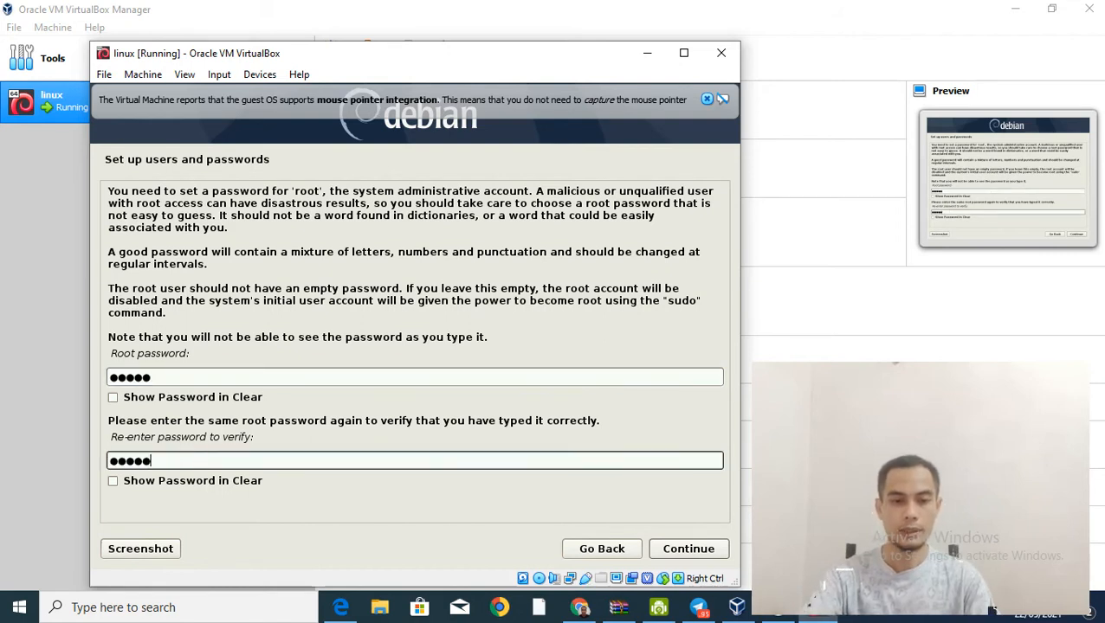
pyautogui.press('Tab')
pyautogui.press('Tab')
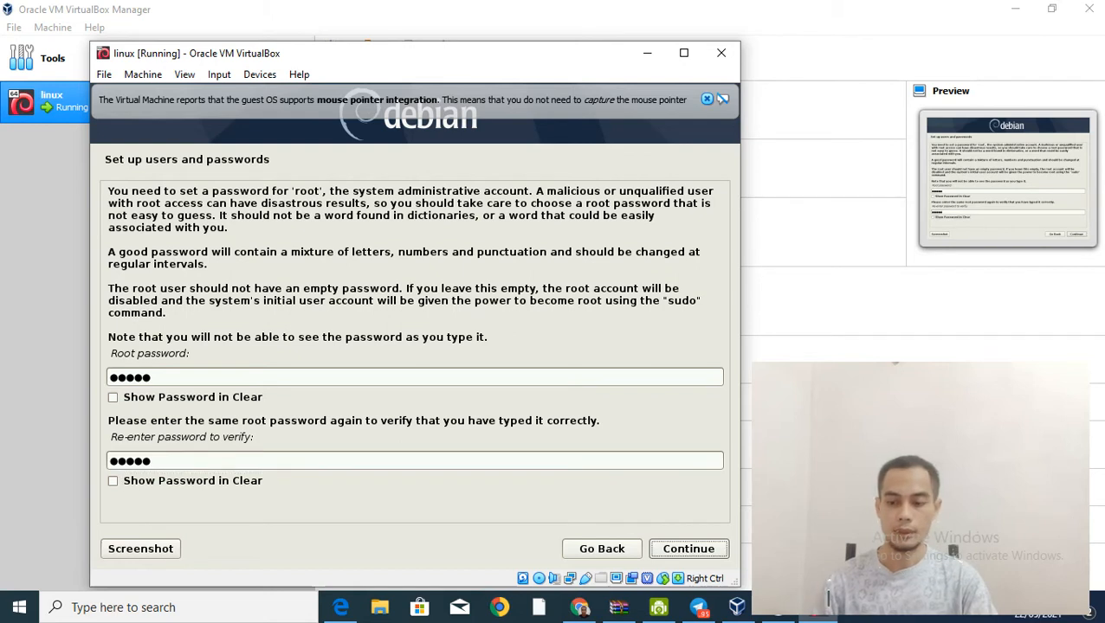
pyautogui.press('Return')
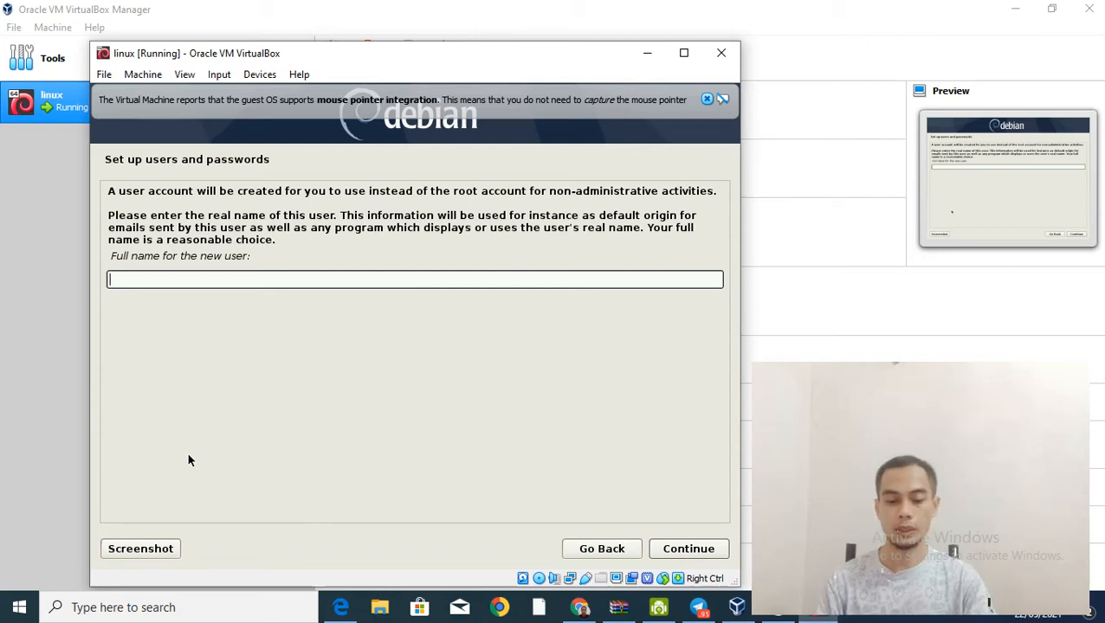
# Step: Enter the new user's full name and accept the suggested username
pyautogui.write('dudi')
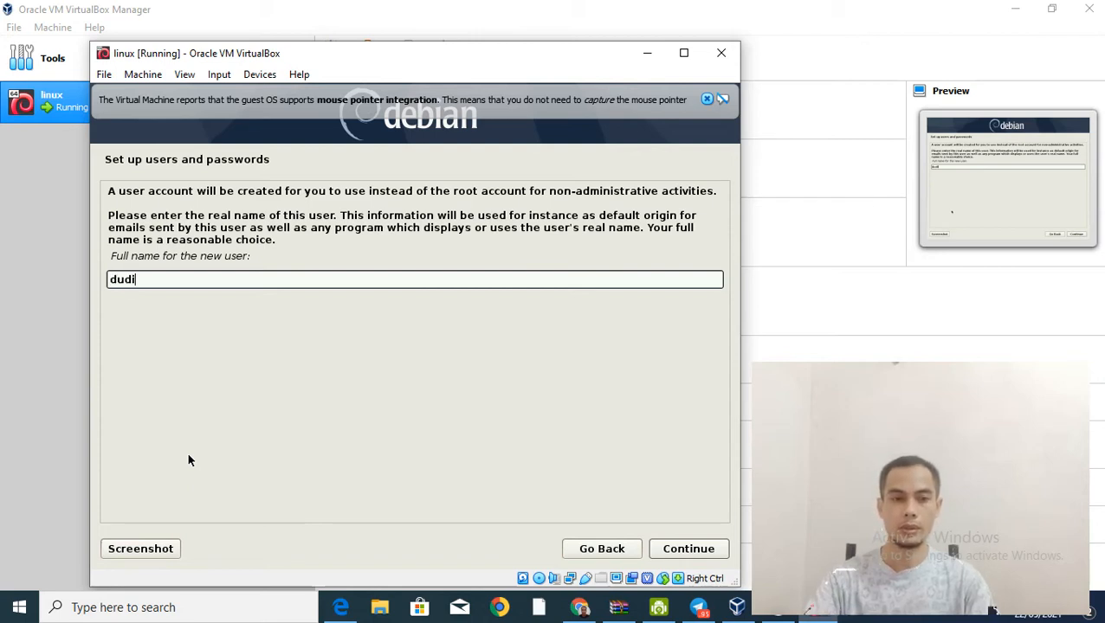
pyautogui.press('Return')
pyautogui.hotkey('shift', 'Tab')
pyautogui.hotkey('shift', 'Tab')
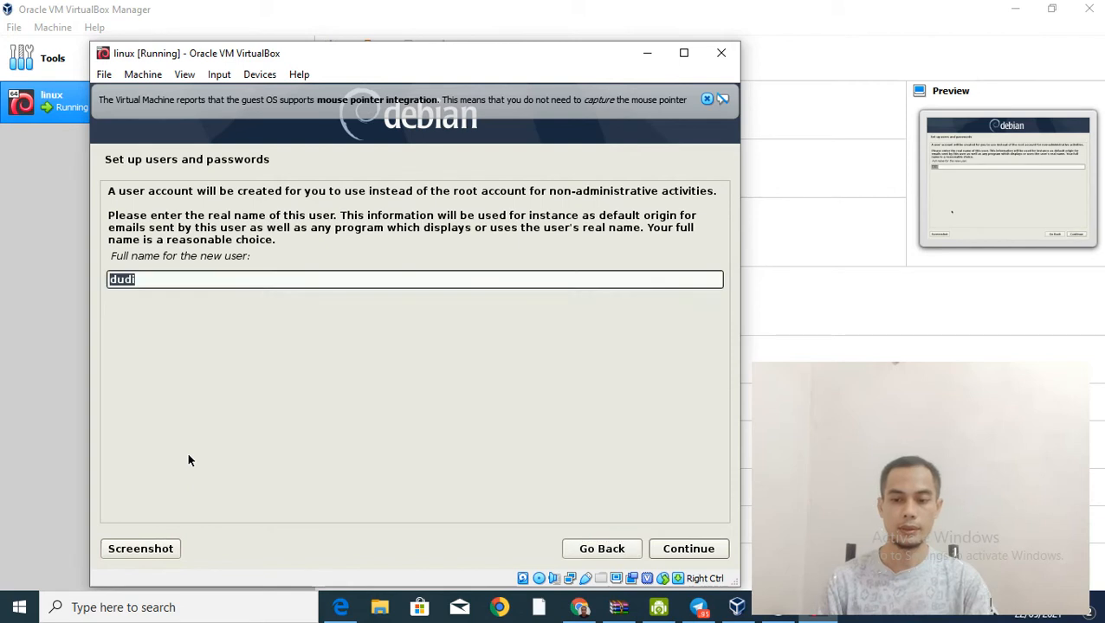
pyautogui.press('Return')
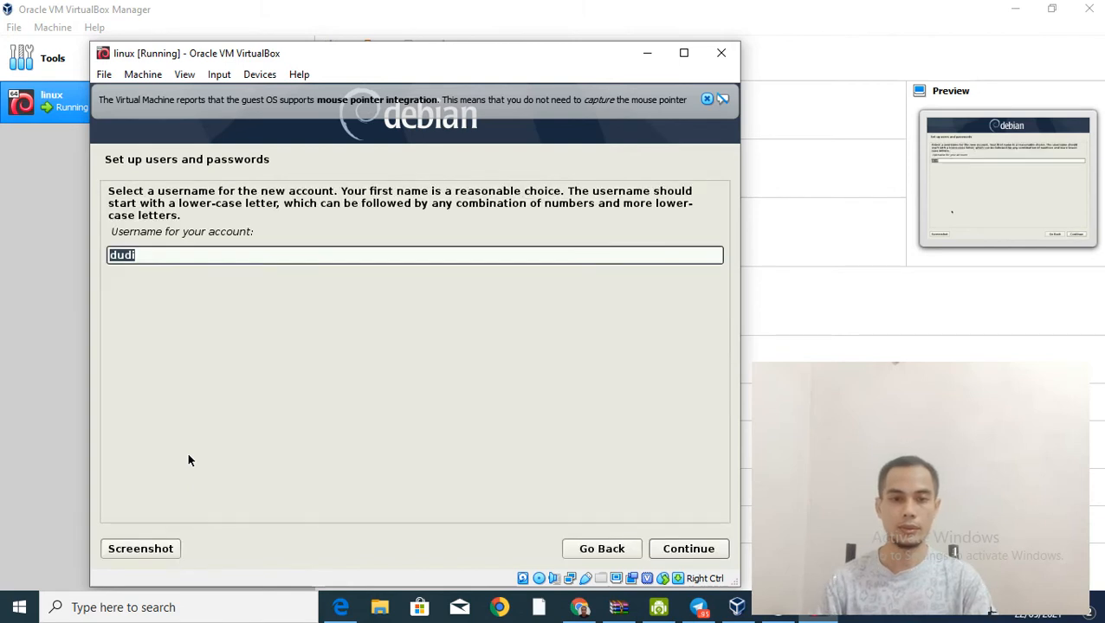
pyautogui.press('Return')
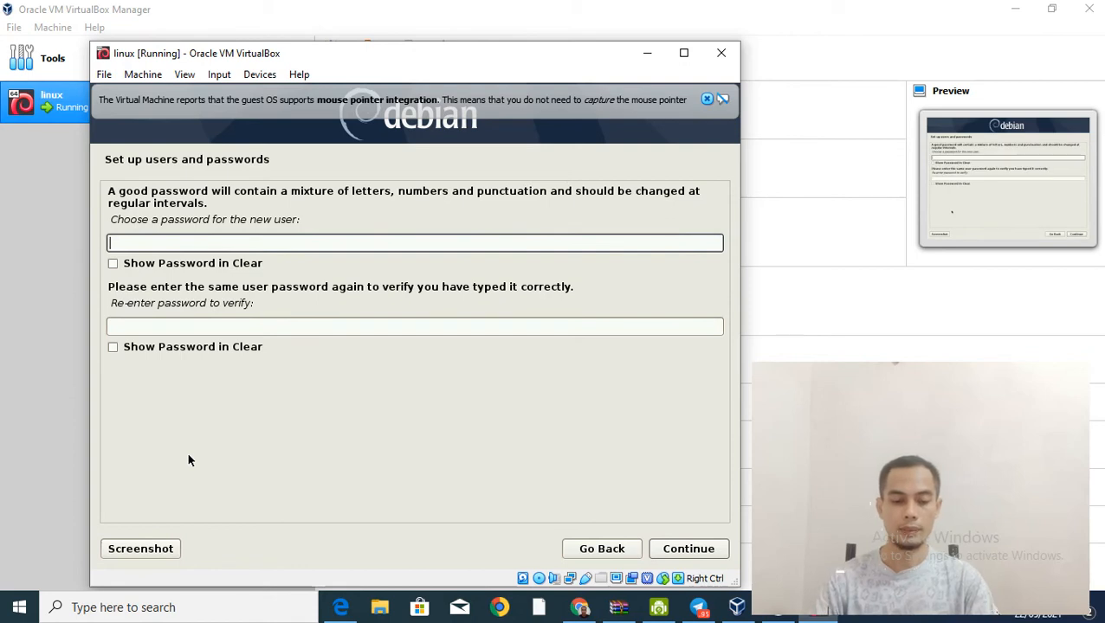
# Step: Enter and confirm the new user's password
pyautogui.write('•••••')
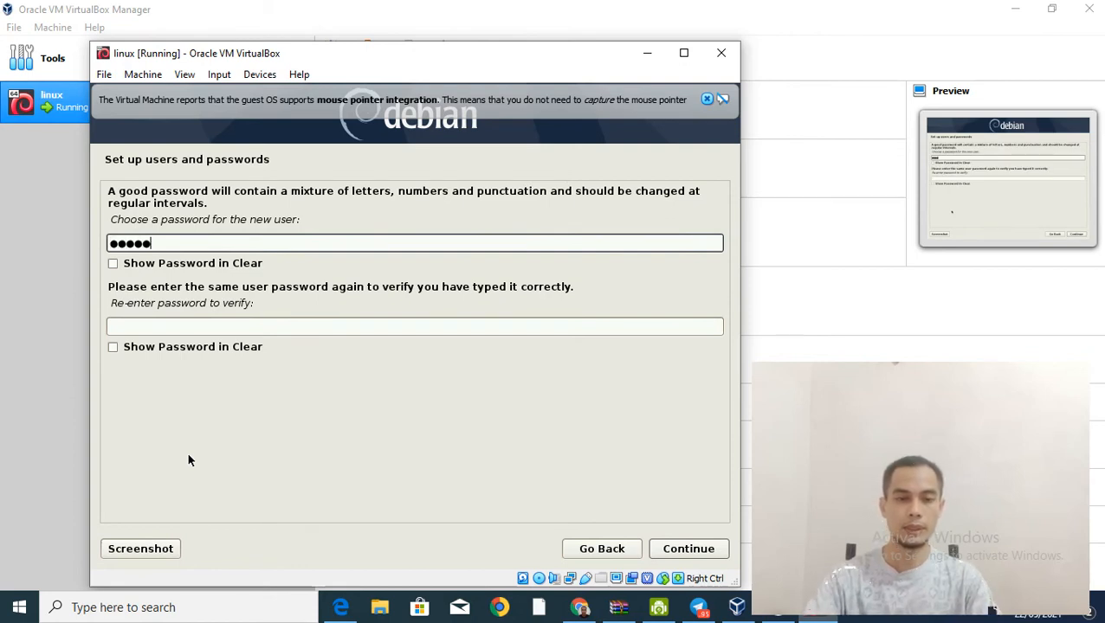
pyautogui.click(200, 326)
pyautogui.write('•••••')
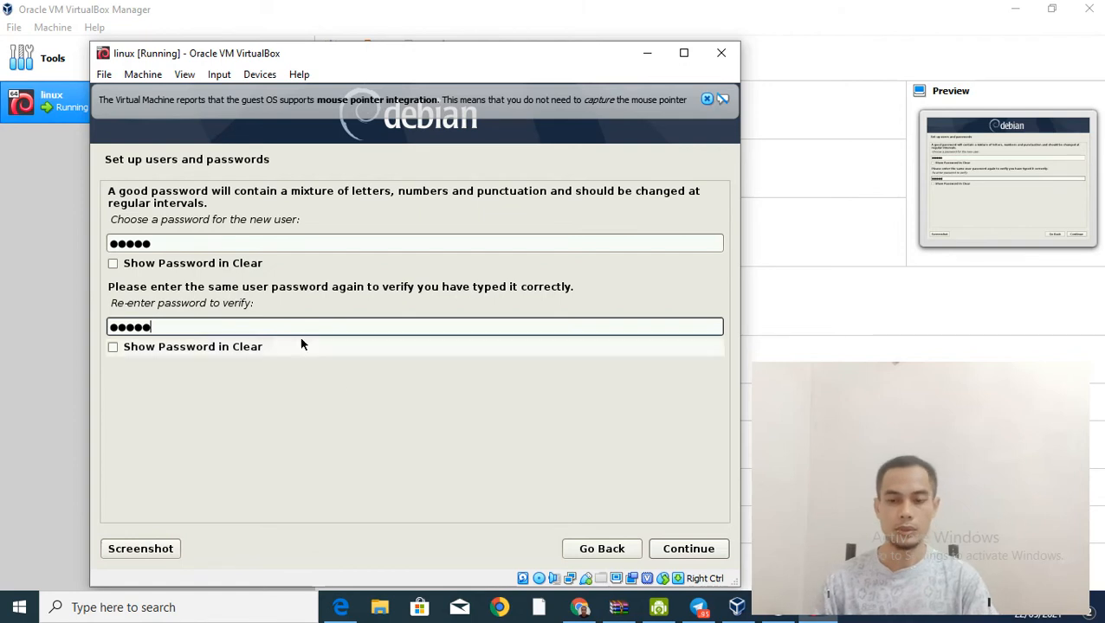
pyautogui.click(666, 550)
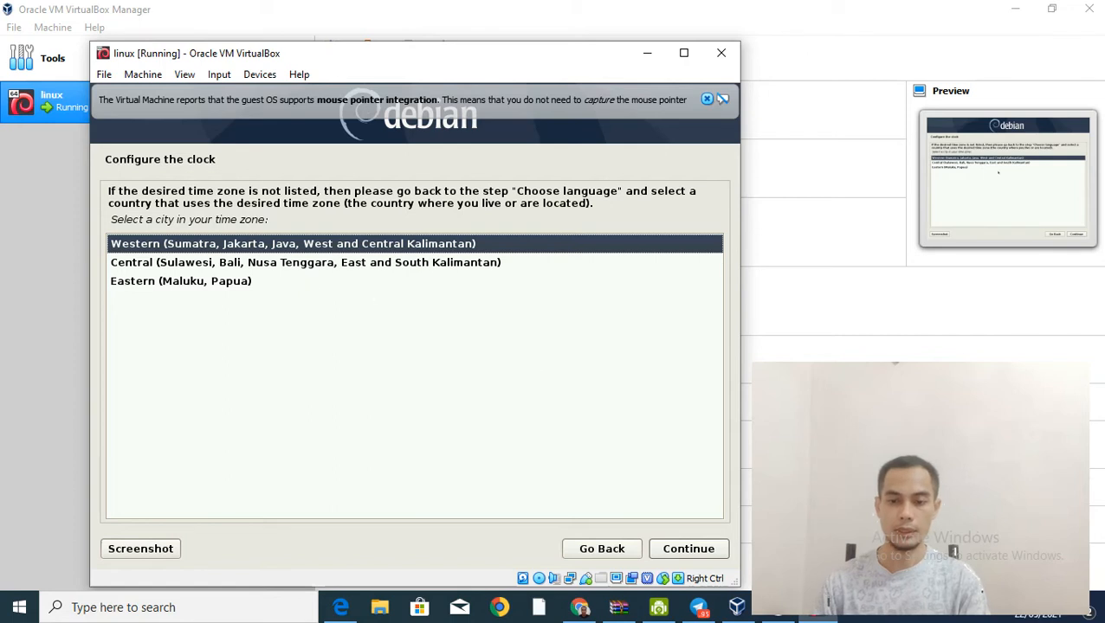
# Step: Accept Western as the time zone
pyautogui.click(689, 551)
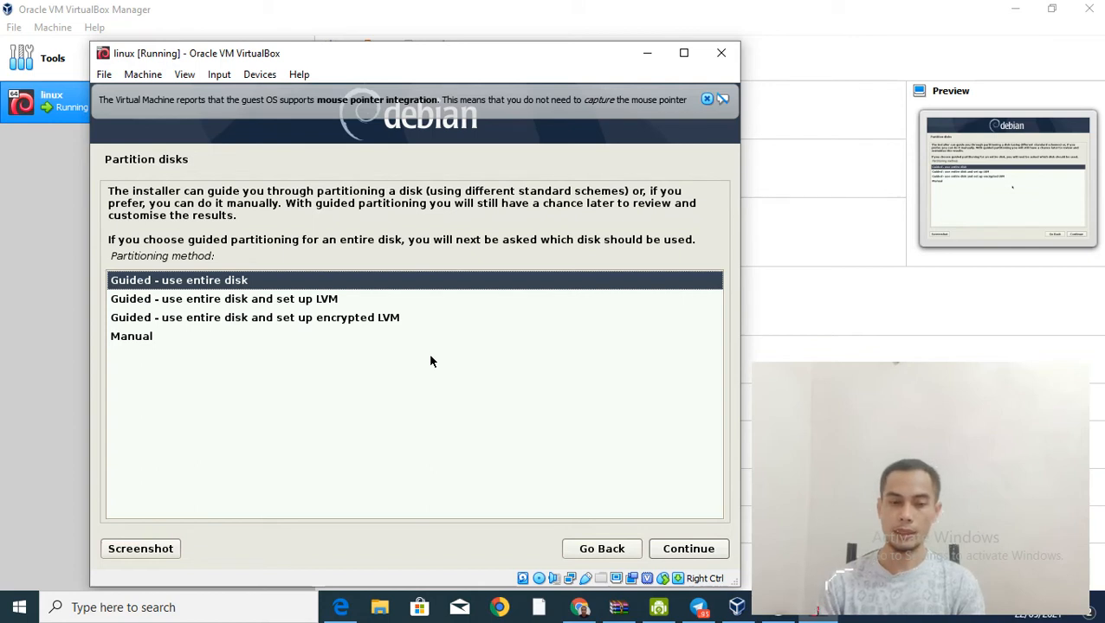
# Step: Choose manual partitioning and create a new empty partition table on the 22.8 GB SCSI3 disk
pyautogui.press('Down')
pyautogui.press('Down')
pyautogui.press('Down')
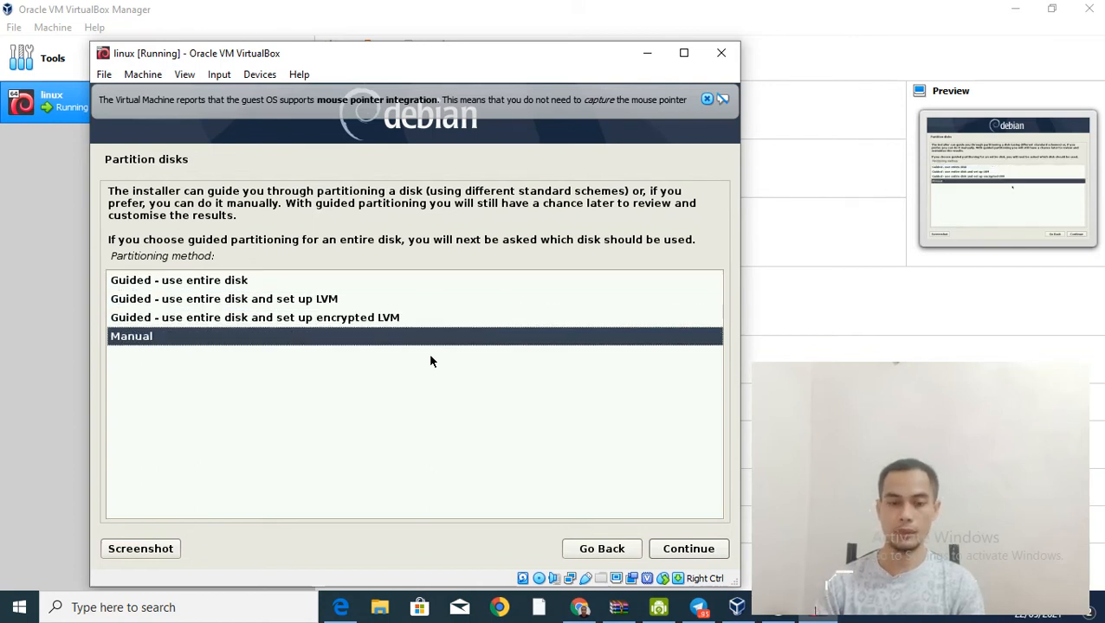
pyautogui.press('Return')
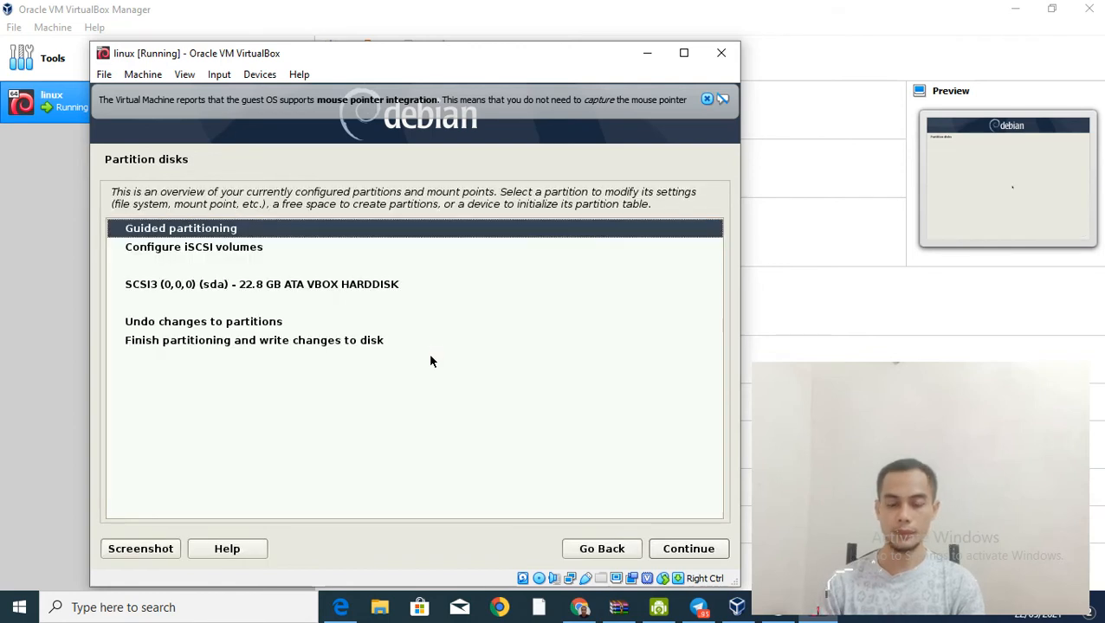
pyautogui.press('Down')
pyautogui.press('Down')
pyautogui.press('Down')
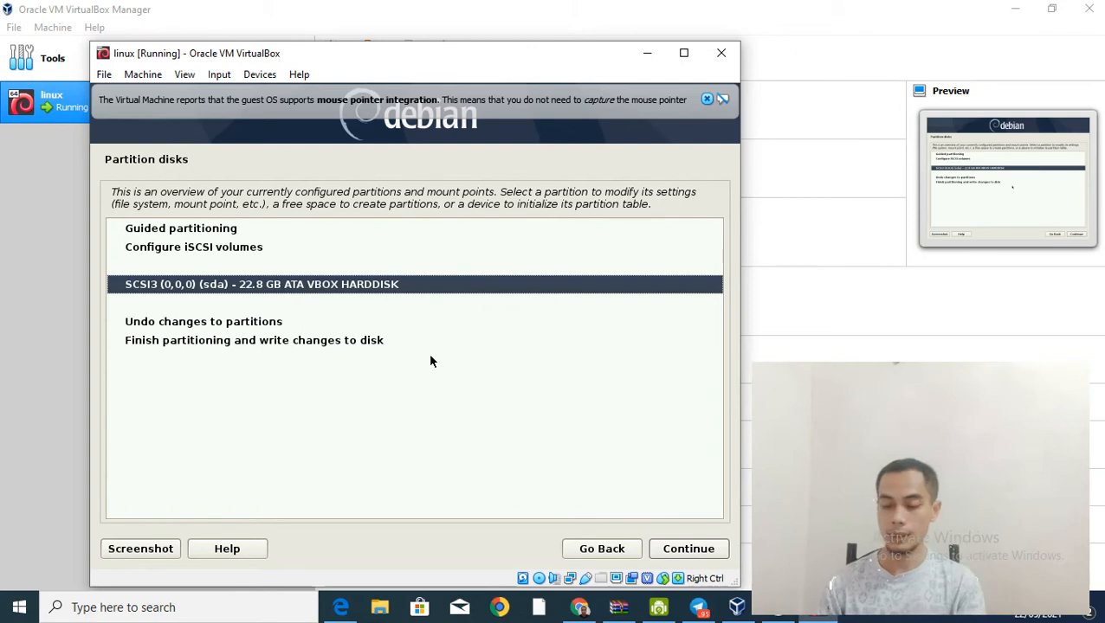
pyautogui.press('Return')
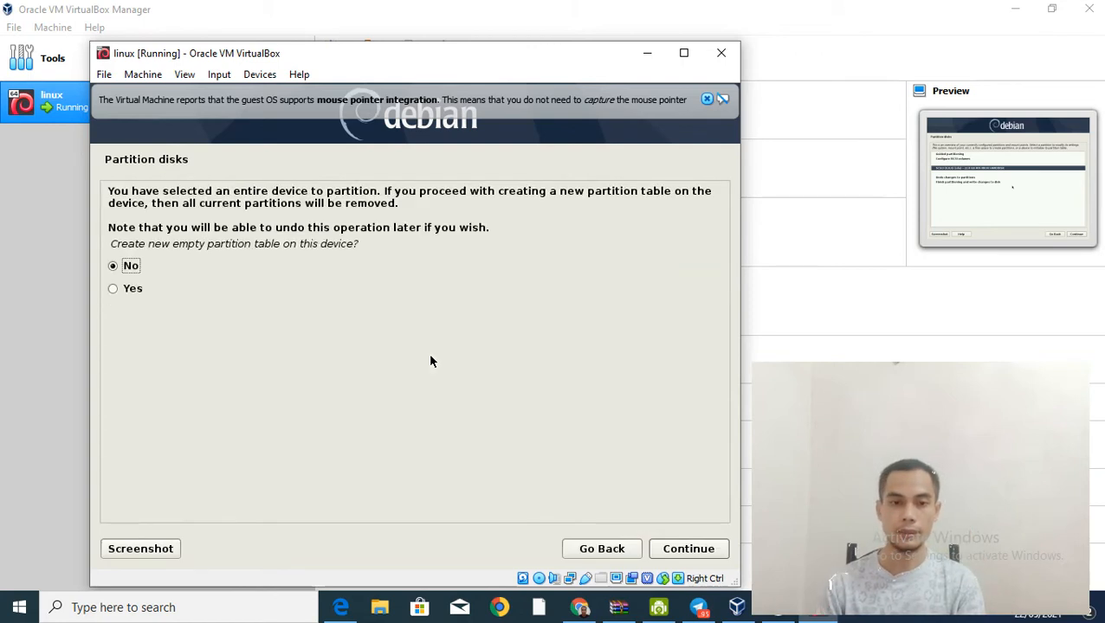
pyautogui.press('Down')
pyautogui.press('Return')
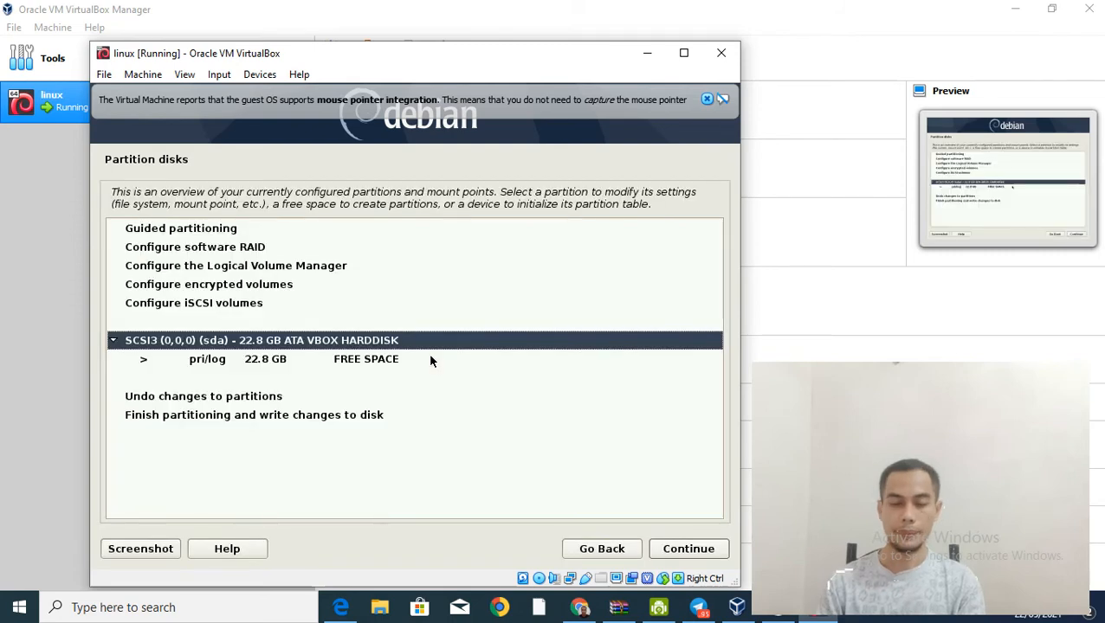
# Step: Create a new 10 GB partition from the 22.8 GB free space
pyautogui.press('Down')
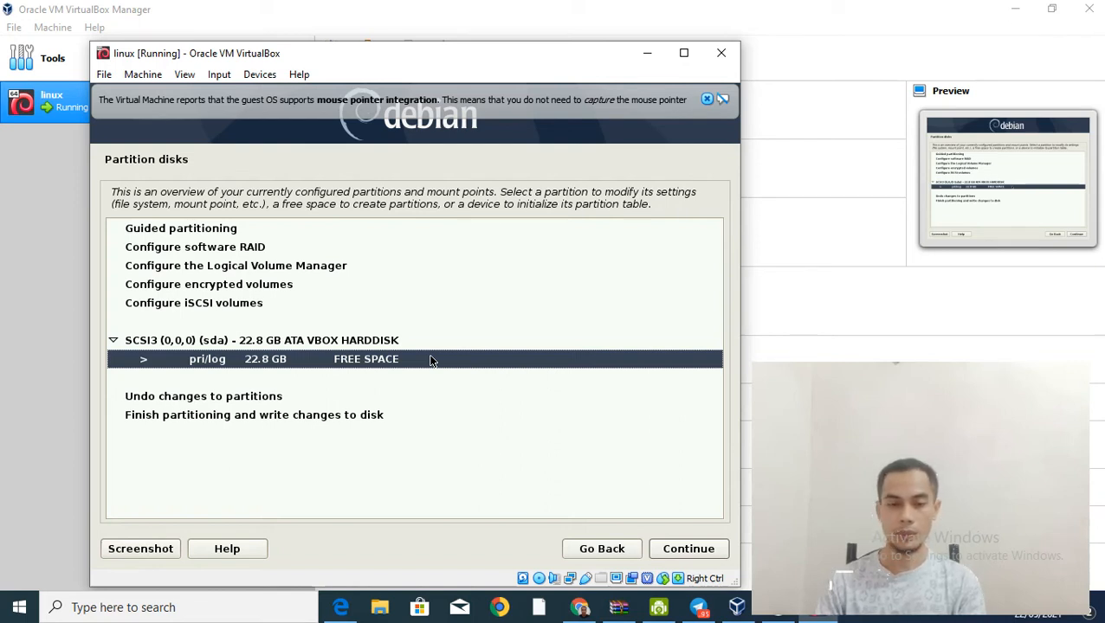
pyautogui.press('Return')
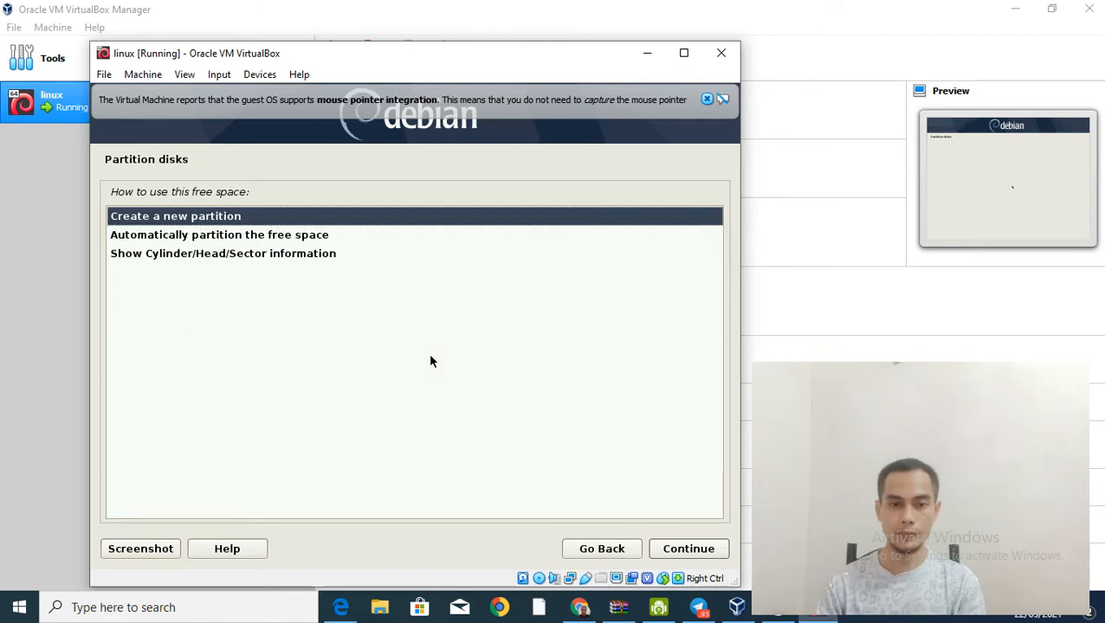
pyautogui.press('Return')
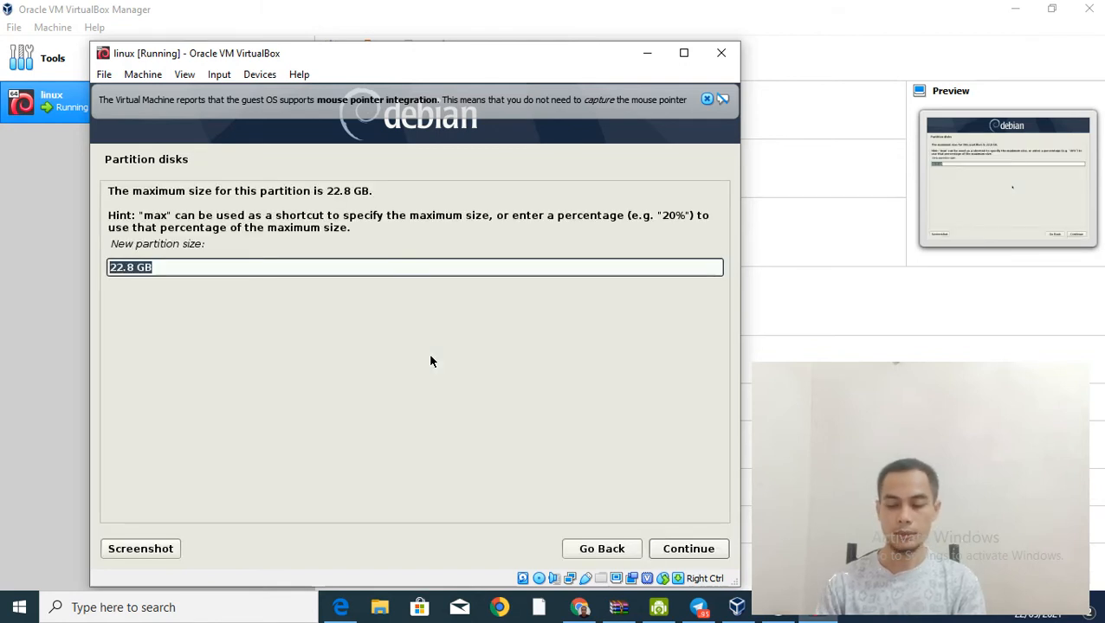
pyautogui.press('Home')
pyautogui.press('Right')
pyautogui.press('Right')
pyautogui.press('Right')
pyautogui.press('Right')
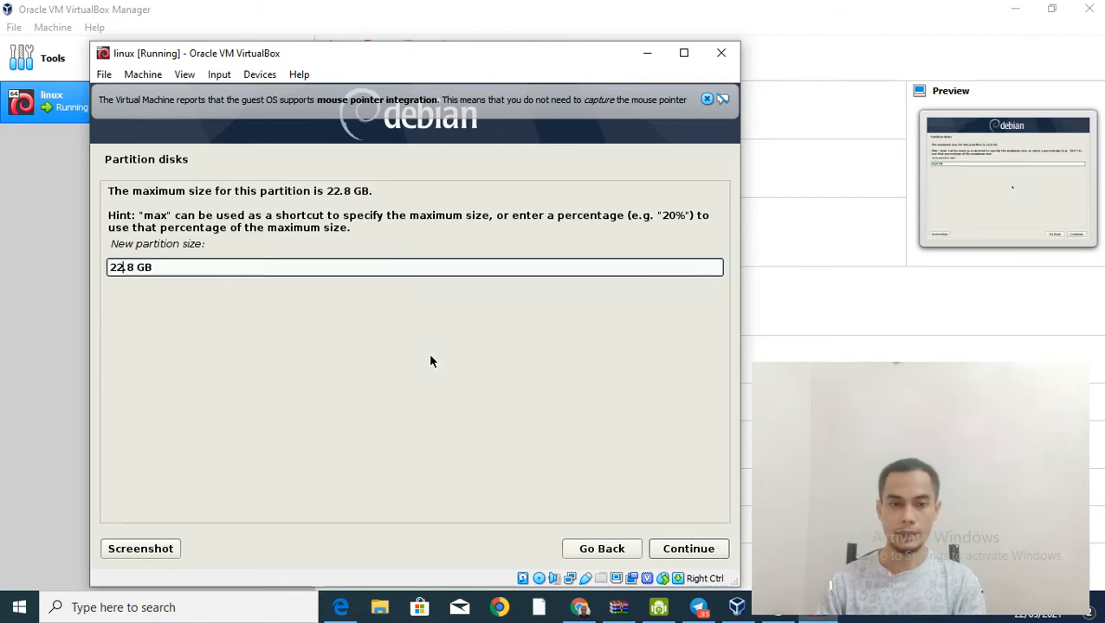
pyautogui.press('BackSpace')
pyautogui.press('BackSpace')
pyautogui.press('BackSpace')
pyautogui.press('BackSpace')
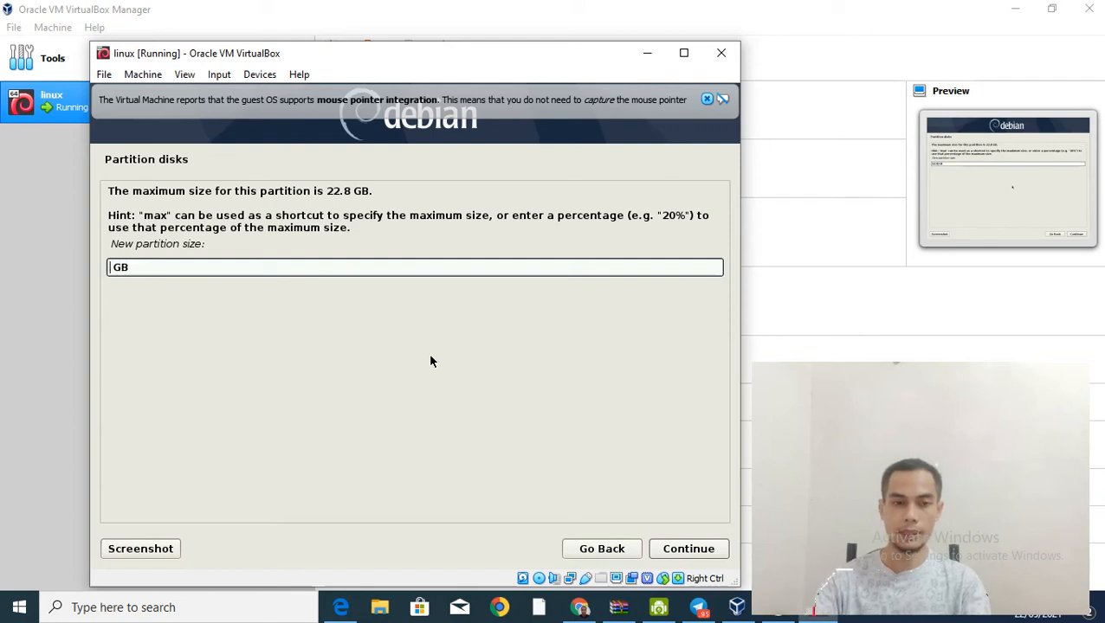
pyautogui.write('10')
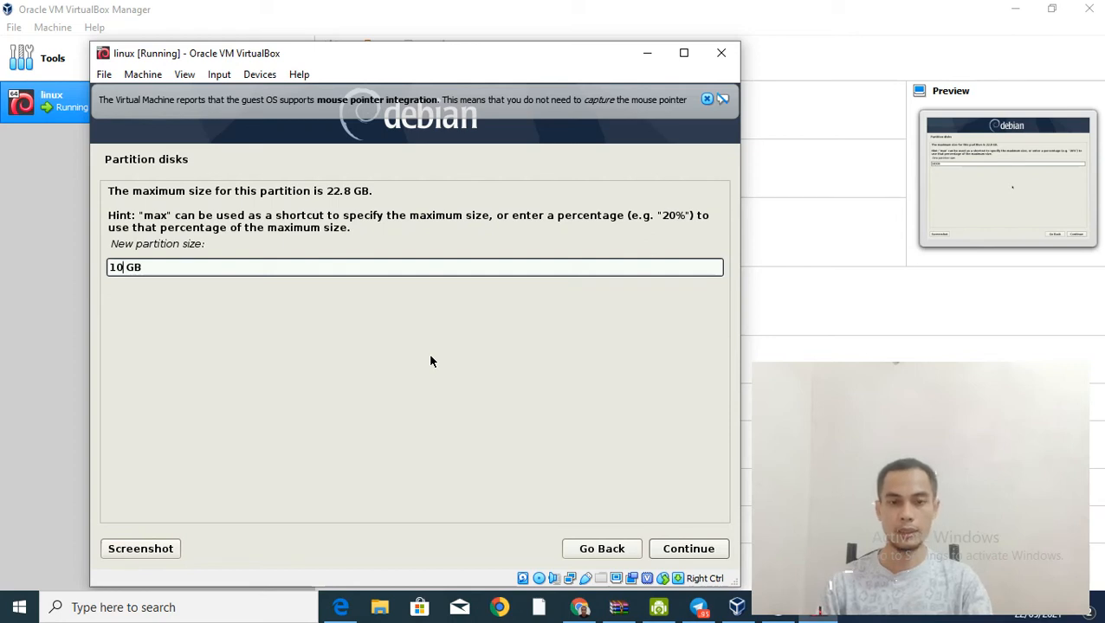
pyautogui.press('Tab')
pyautogui.press('Tab')
pyautogui.press('Tab')
pyautogui.press('Tab')
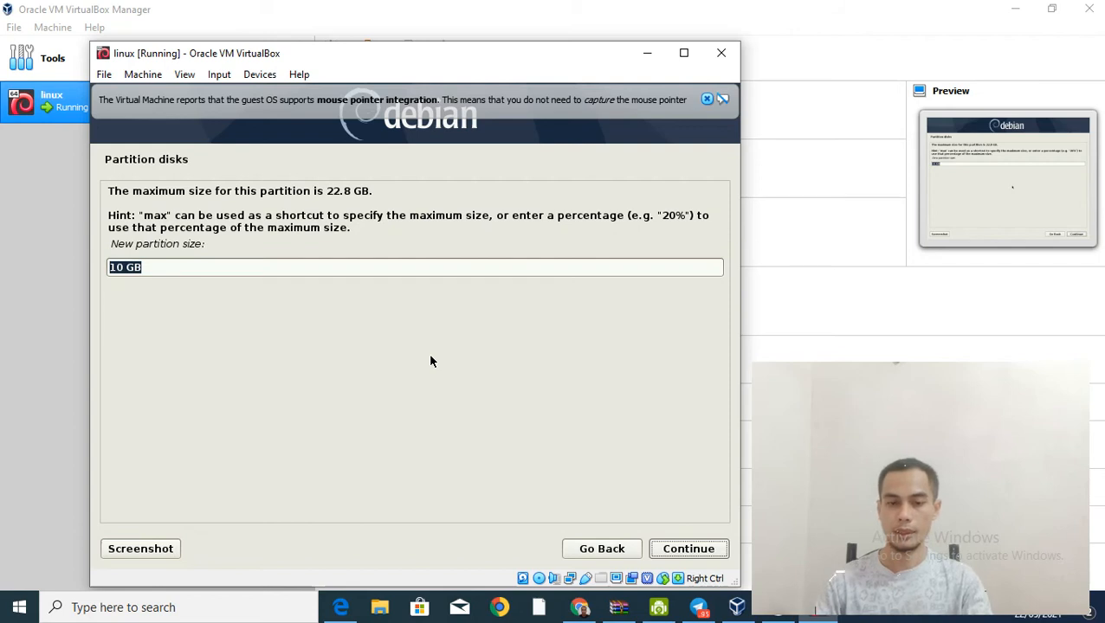
pyautogui.press('Return')
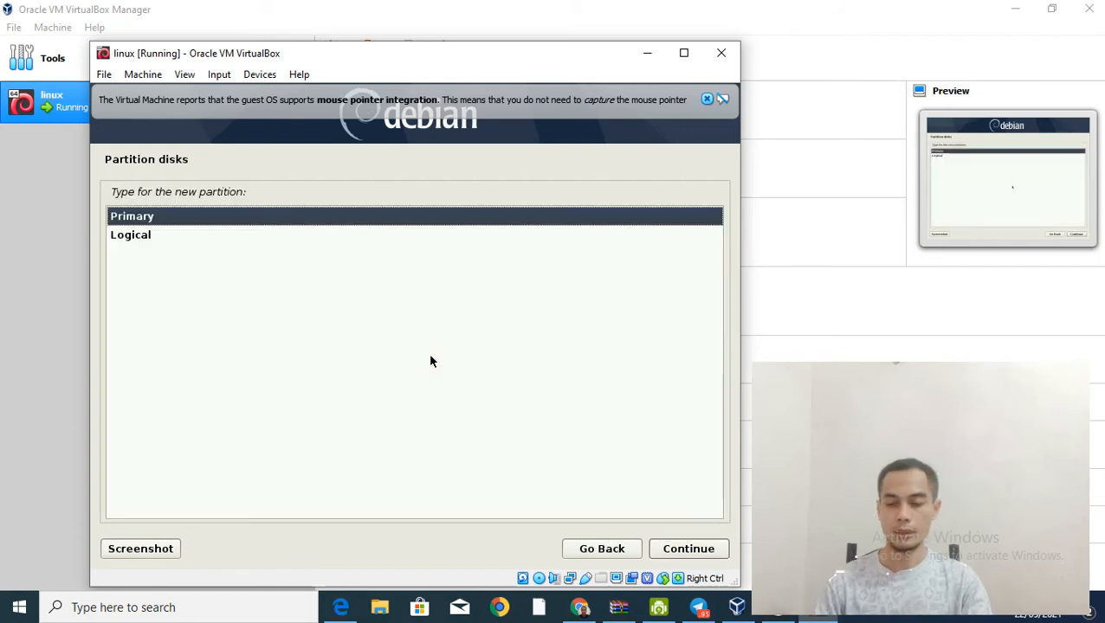
# Step: Make it a primary partition at the beginning and finish it as the ext4 root (/) partition
pyautogui.press('Return')
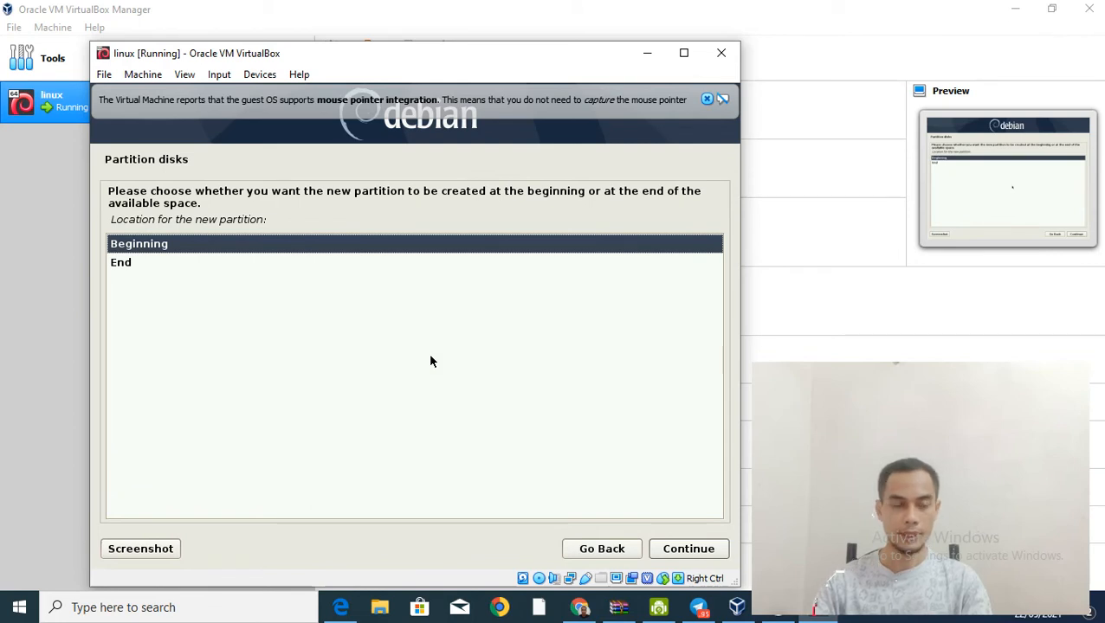
pyautogui.press('Return')
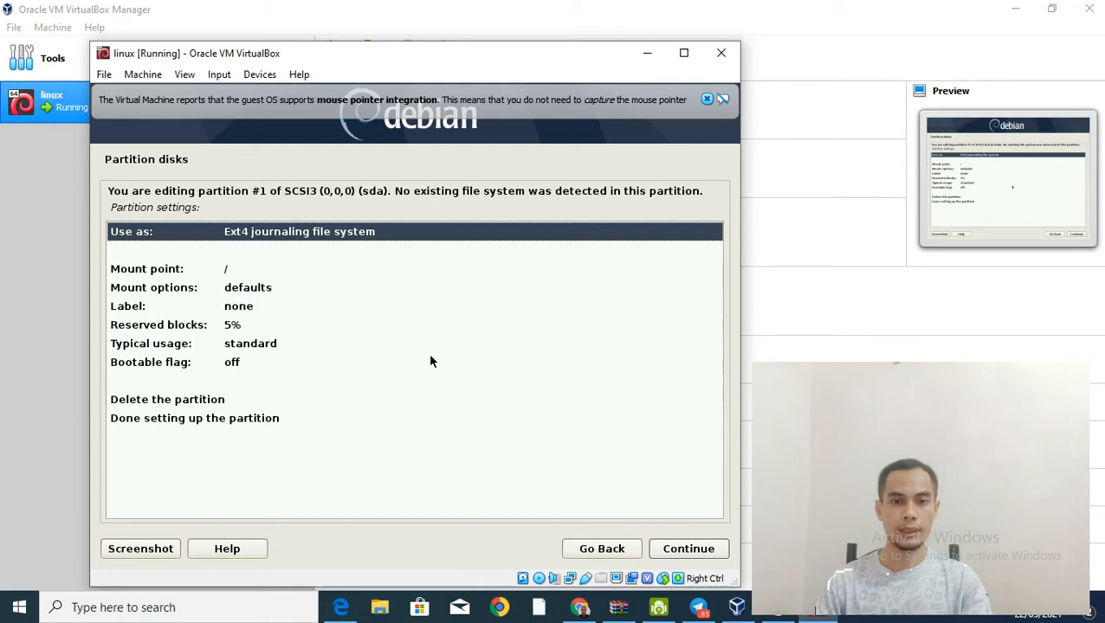
pyautogui.press('Tab')
pyautogui.press('Tab')
pyautogui.press('Tab')
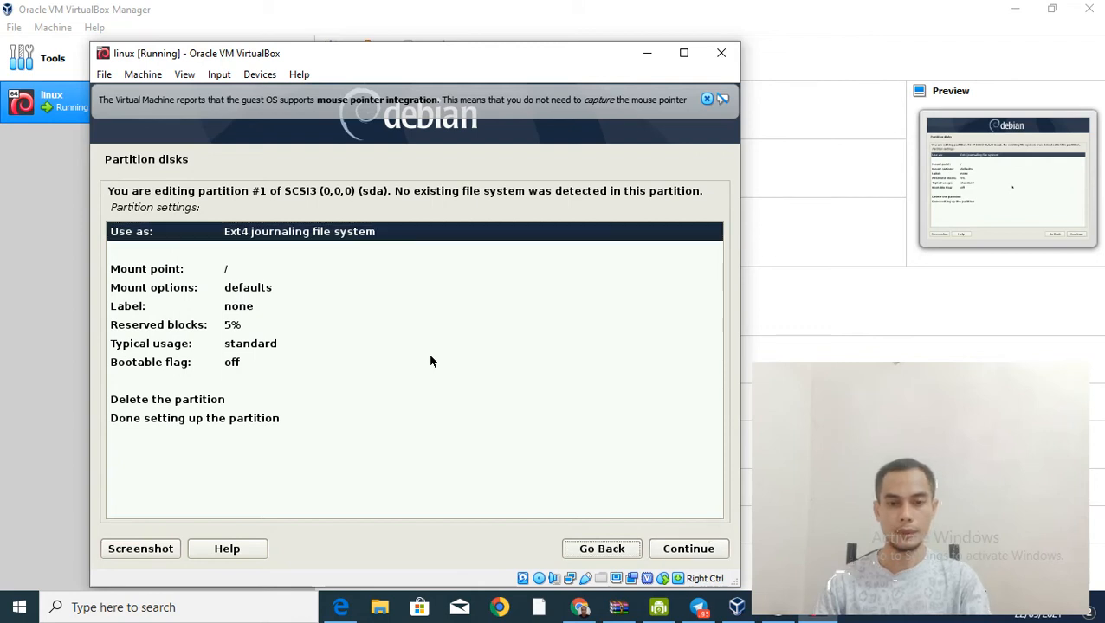
pyautogui.hotkey('shift', 'Tab')
pyautogui.hotkey('shift', 'Tab')
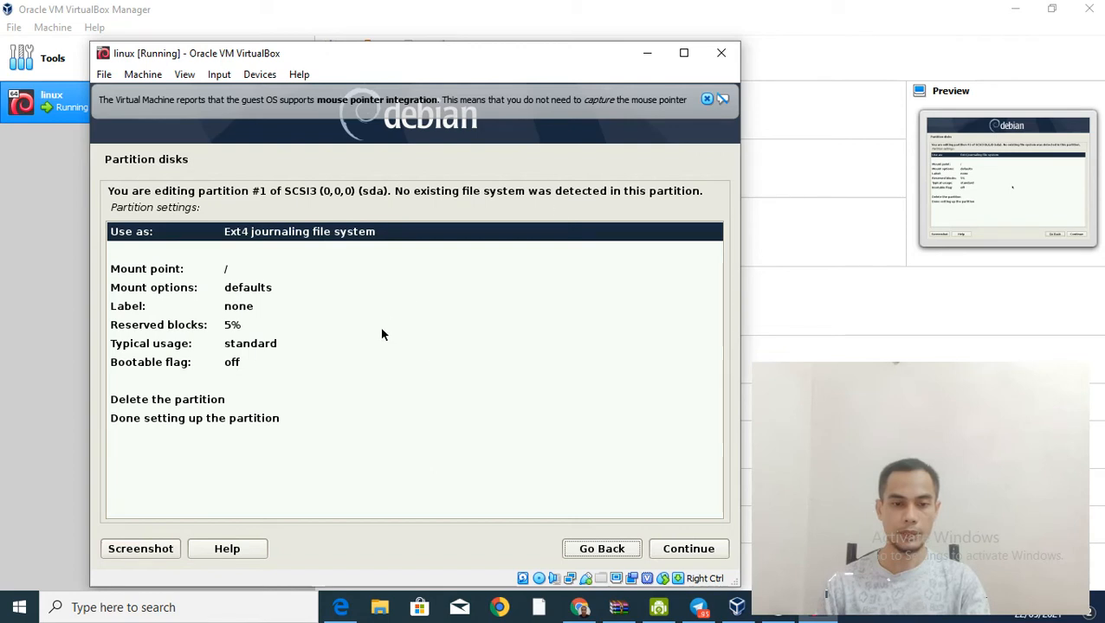
pyautogui.click(248, 419)
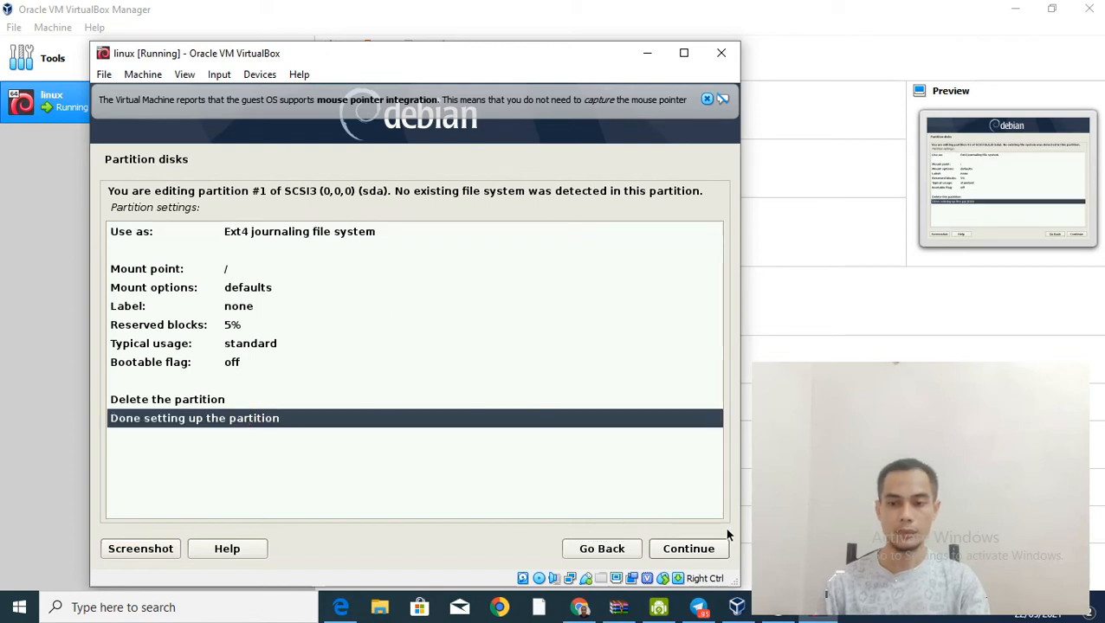
pyautogui.click(707, 551)
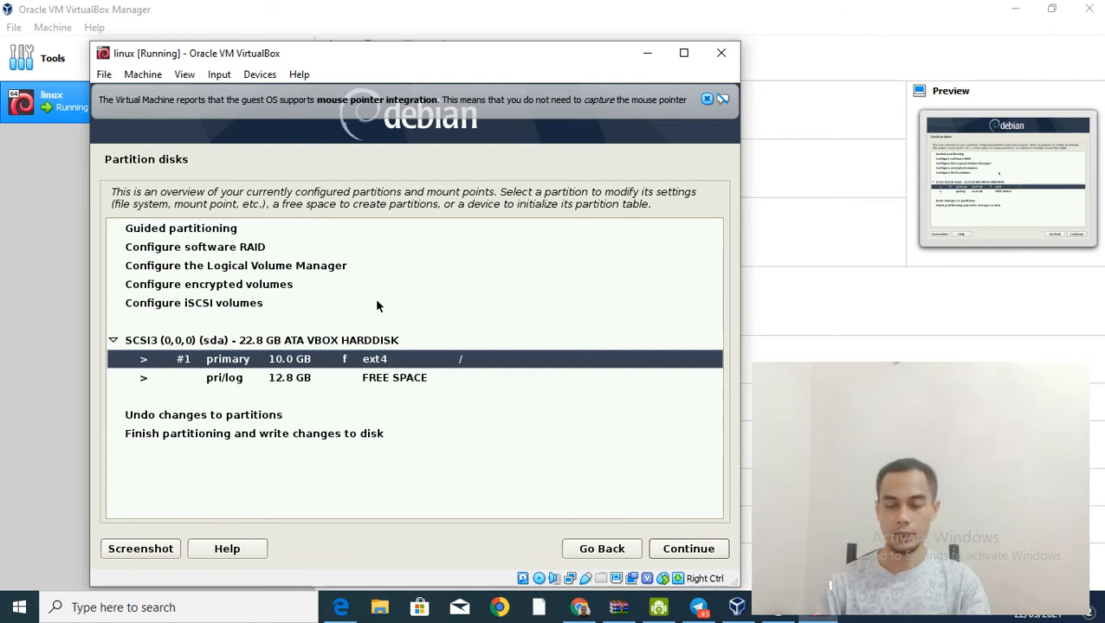
# Step: Create a new 8 GB partition from the remaining 12.8 GB free space
pyautogui.press('Down')
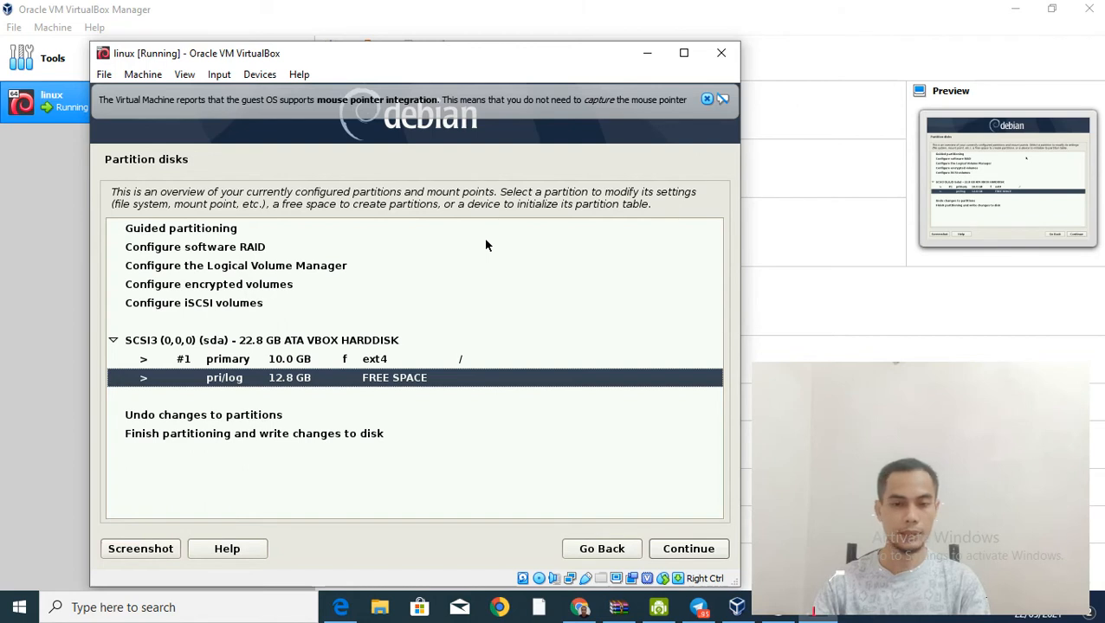
pyautogui.press('Return')
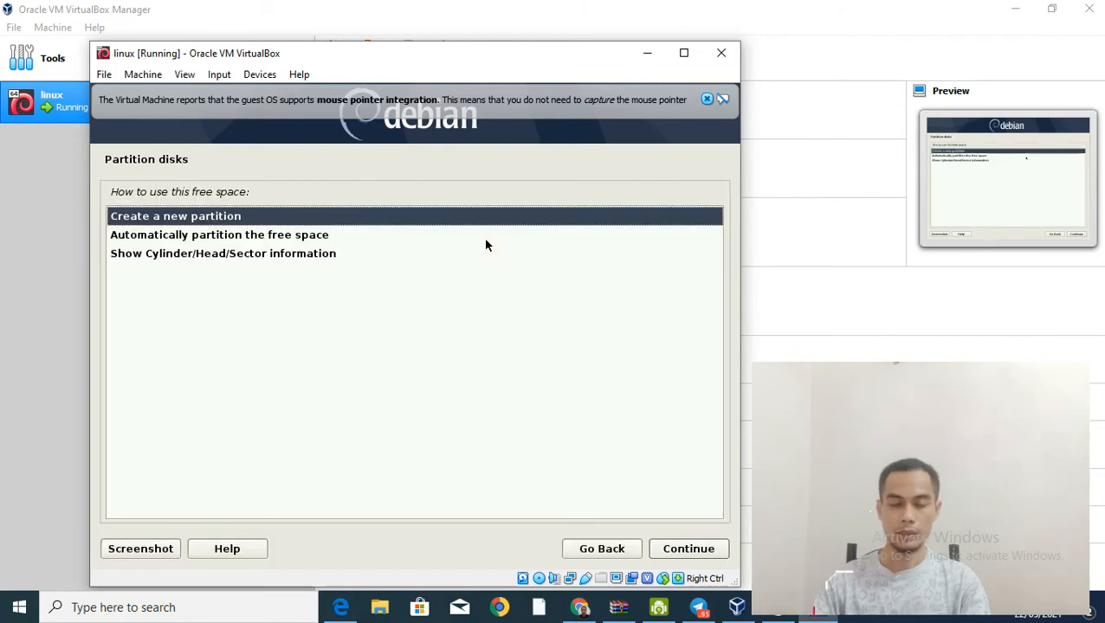
pyautogui.press('Return')
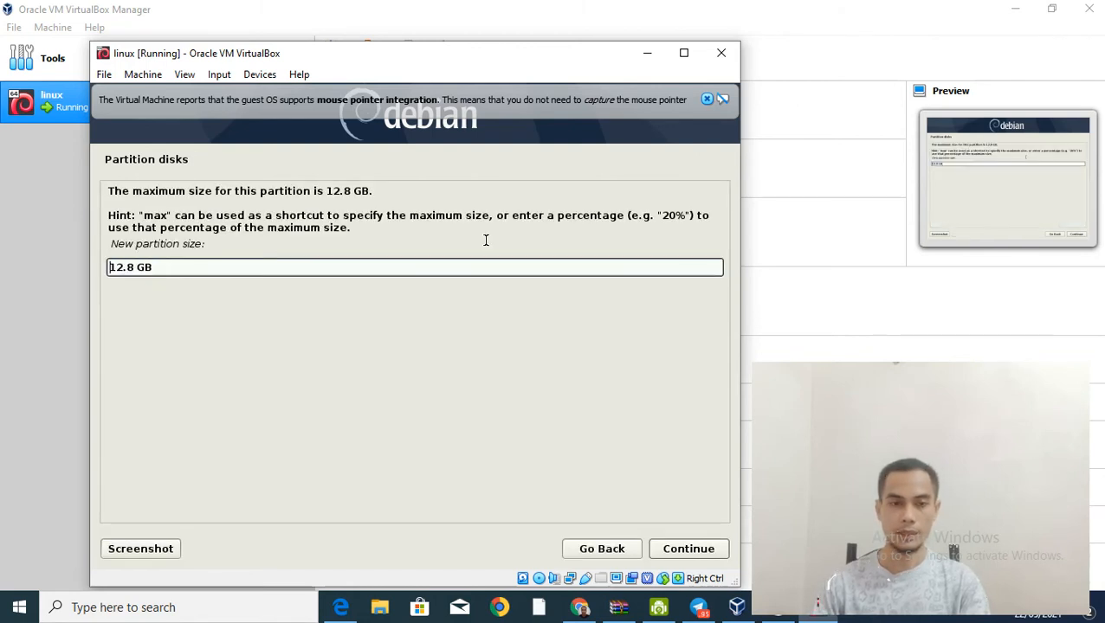
pyautogui.press('Right')
pyautogui.press('Right')
pyautogui.press('BackSpace')
pyautogui.press('BackSpace')
pyautogui.press('BackSpace')
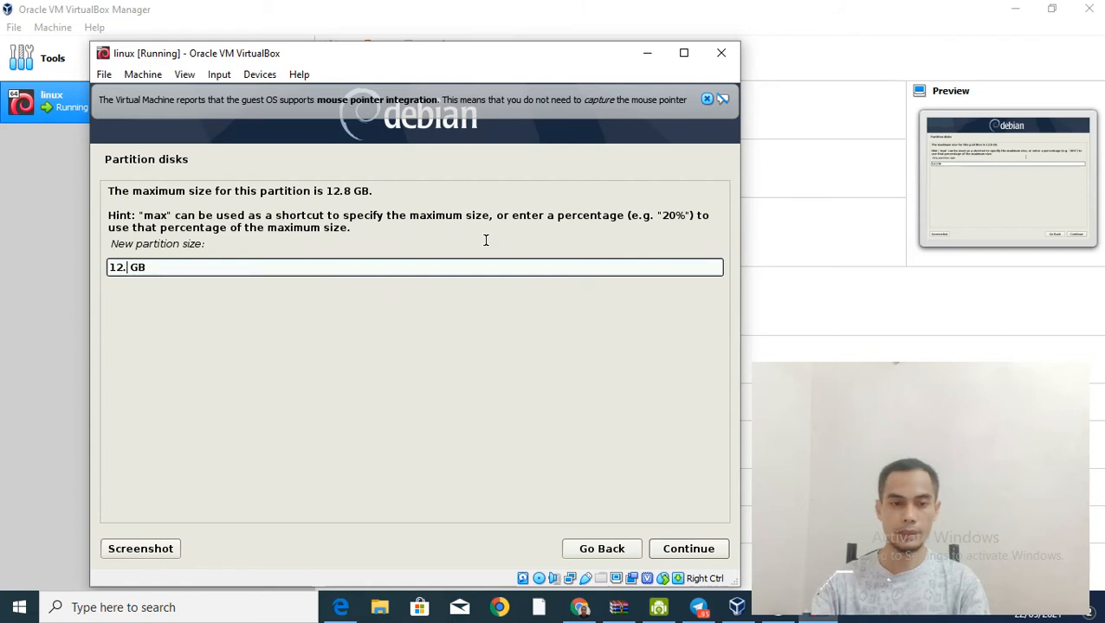
pyautogui.press('BackSpace')
pyautogui.write('8')
pyautogui.press('Return')
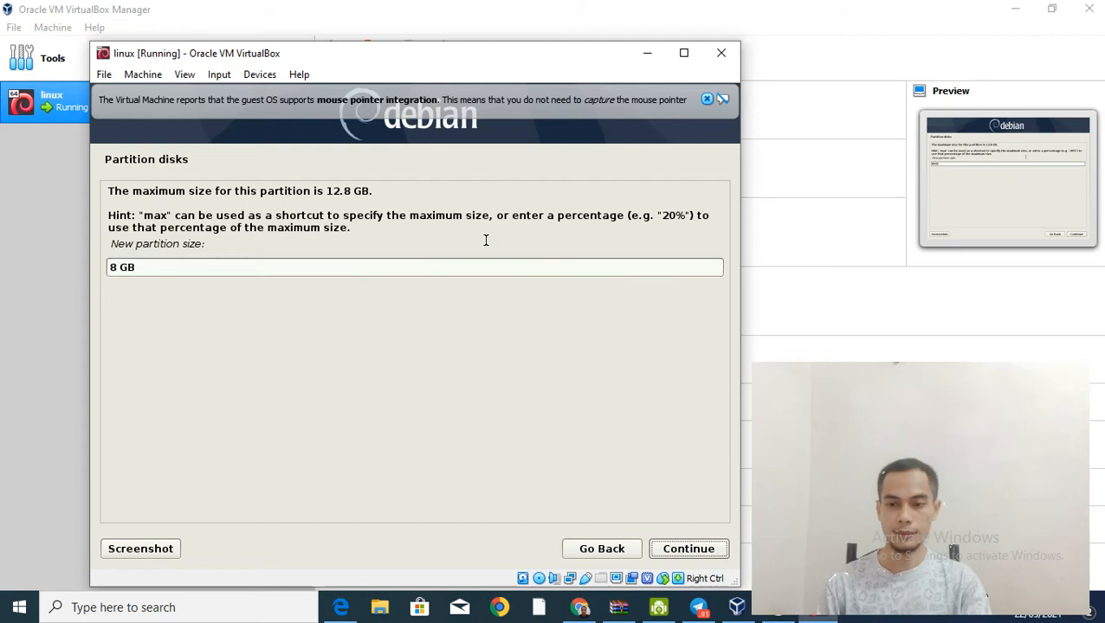
# Step: Make the 8 GB partition primary and finish it as ext4 mounted at /home
pyautogui.press('Up')
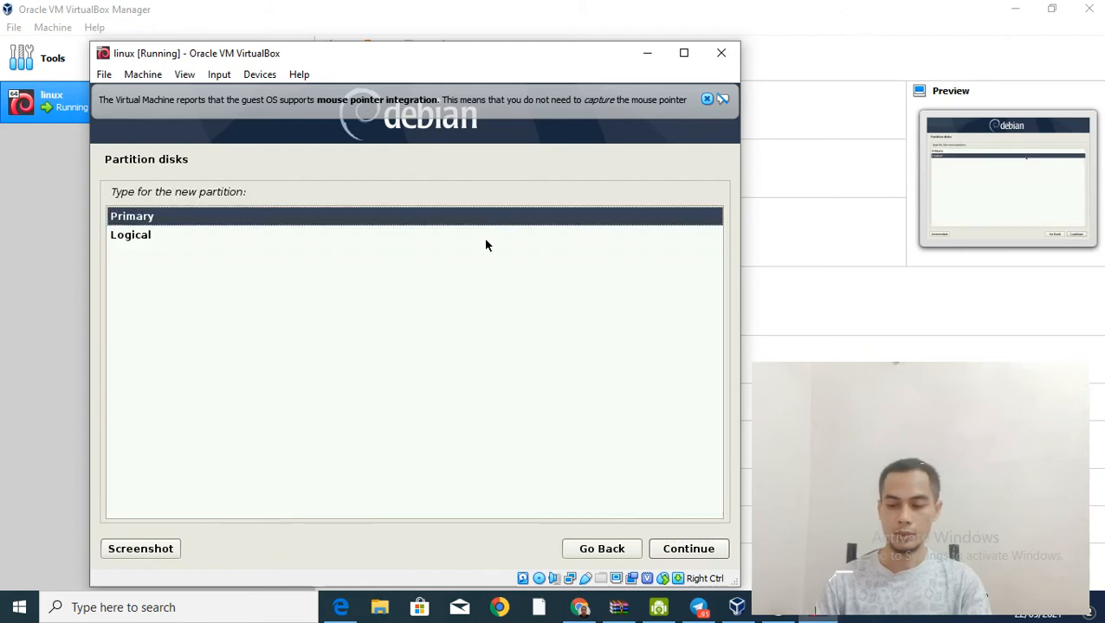
pyautogui.press('Return')
pyautogui.press('Return')
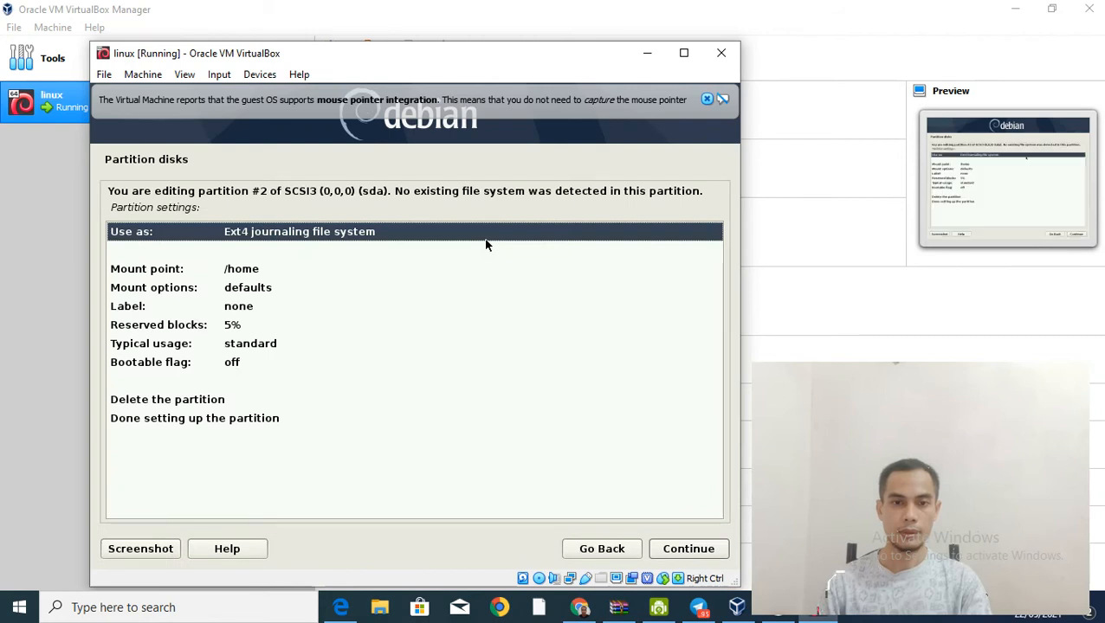
pyautogui.press('Down')
pyautogui.press('Down')
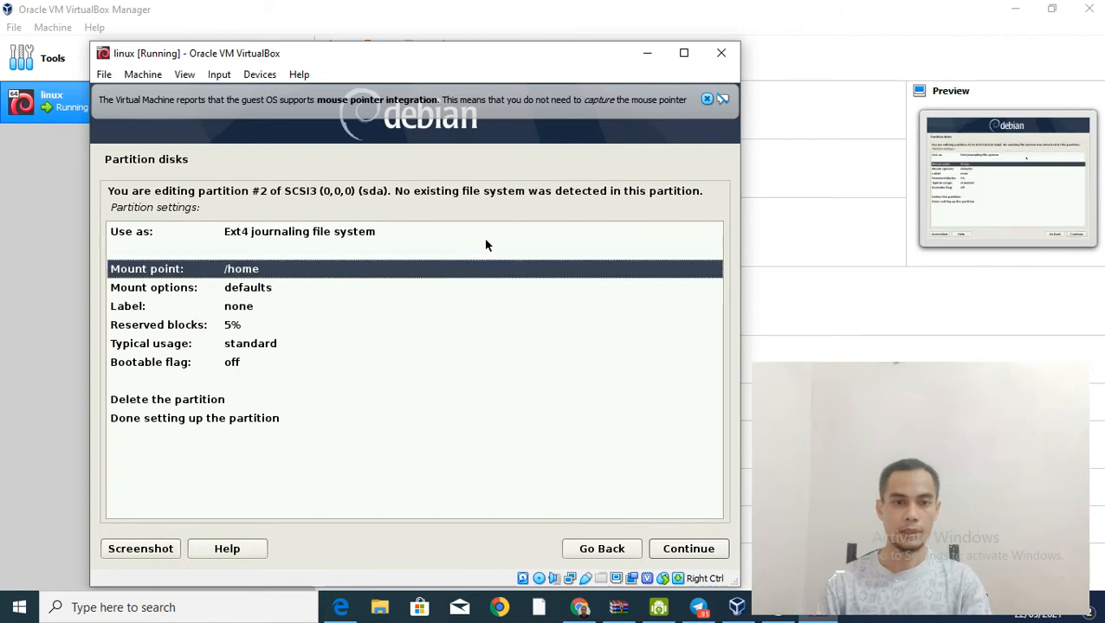
pyautogui.press('Down')
pyautogui.press('Down')
pyautogui.press('Down')
pyautogui.press('Down')
pyautogui.press('Down')
pyautogui.press('Down')
pyautogui.press('Down')
pyautogui.press('Down')
pyautogui.press('Return')
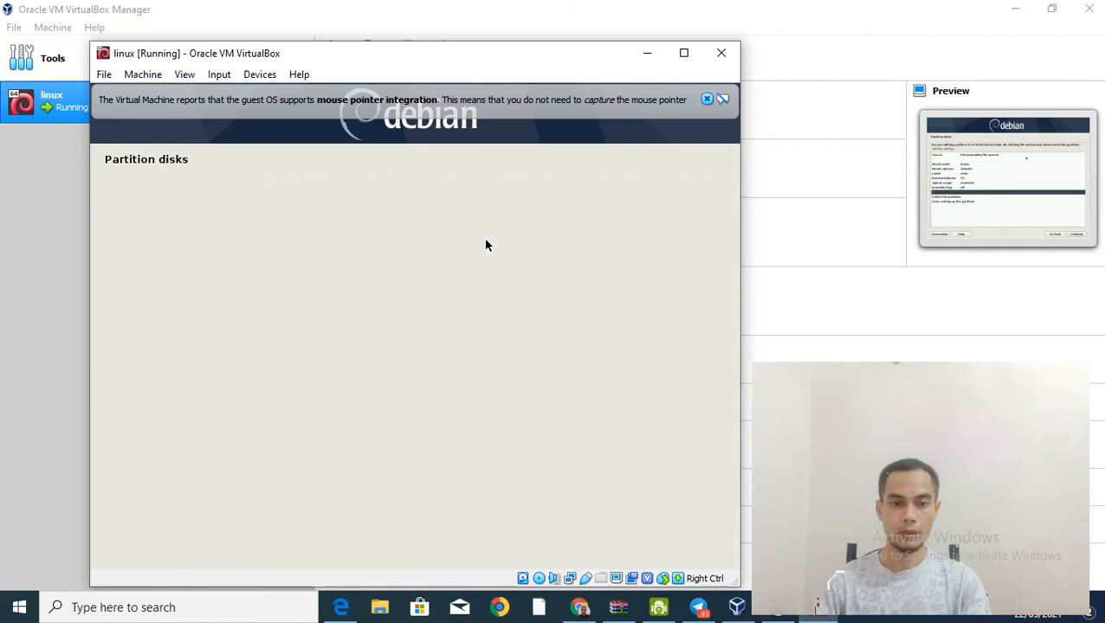
pyautogui.press('Down')
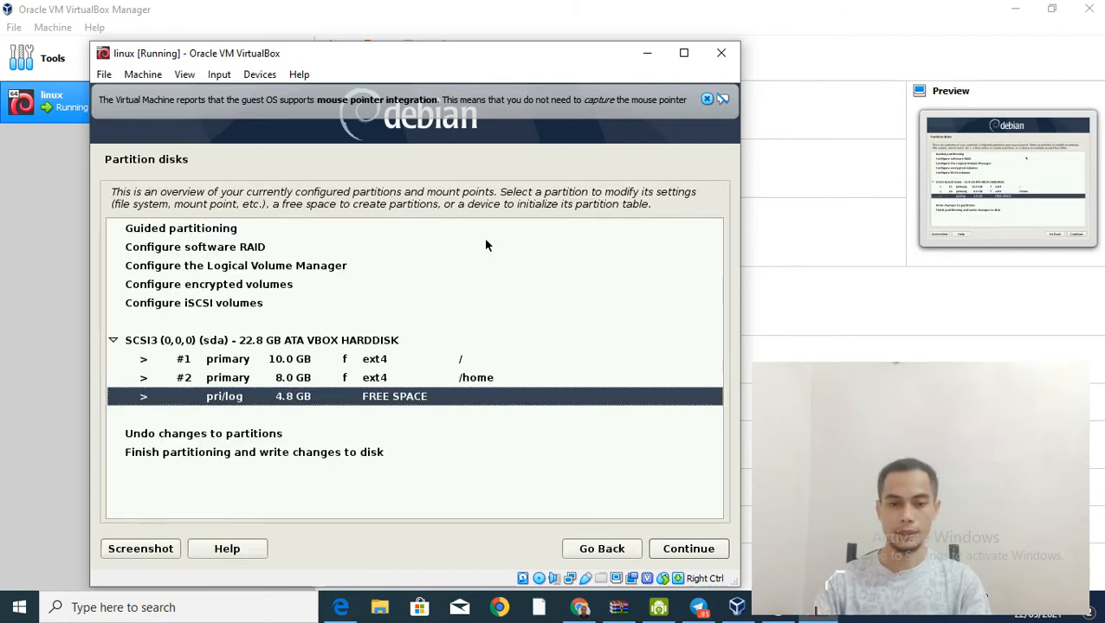
# Step: Create a 4.8 GB logical partition from the last free space, used as swap area
pyautogui.press('Return')
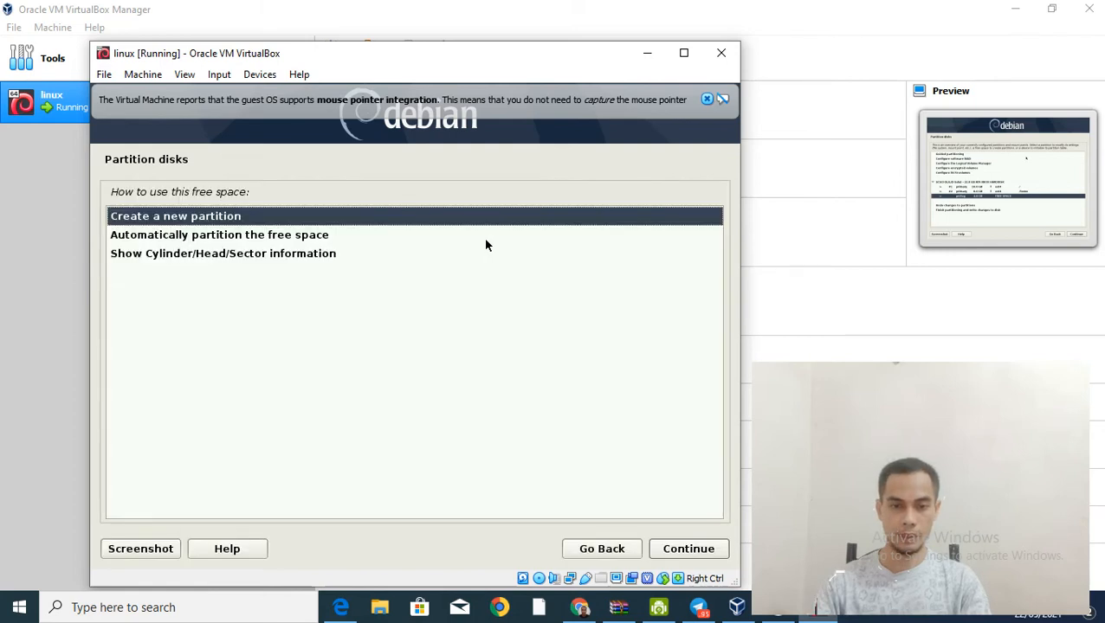
pyautogui.press('Return')
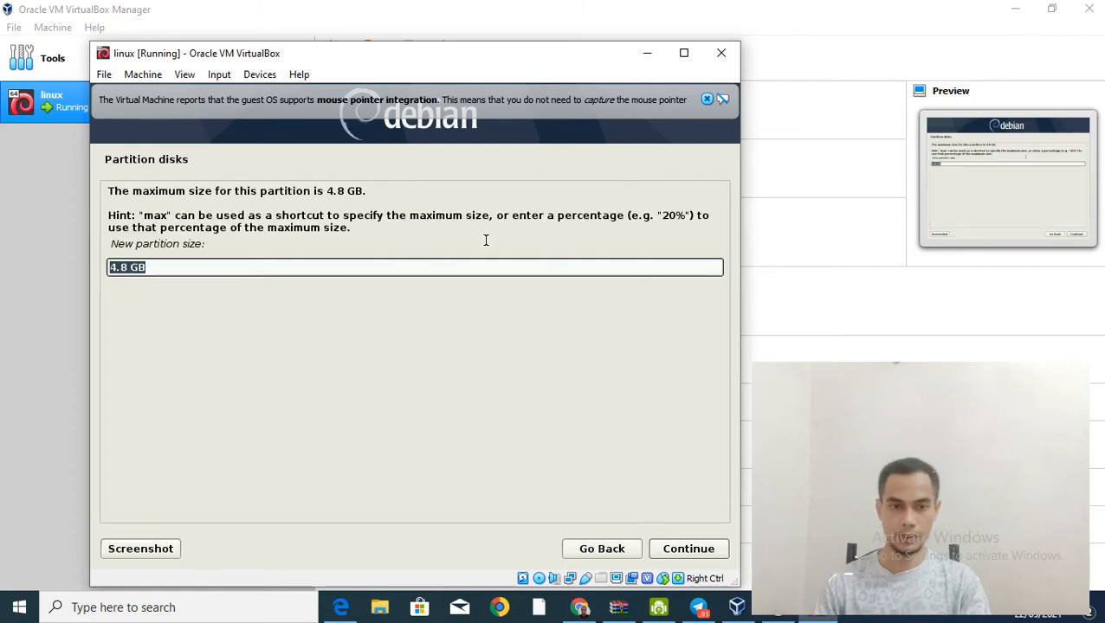
pyautogui.press('Return')
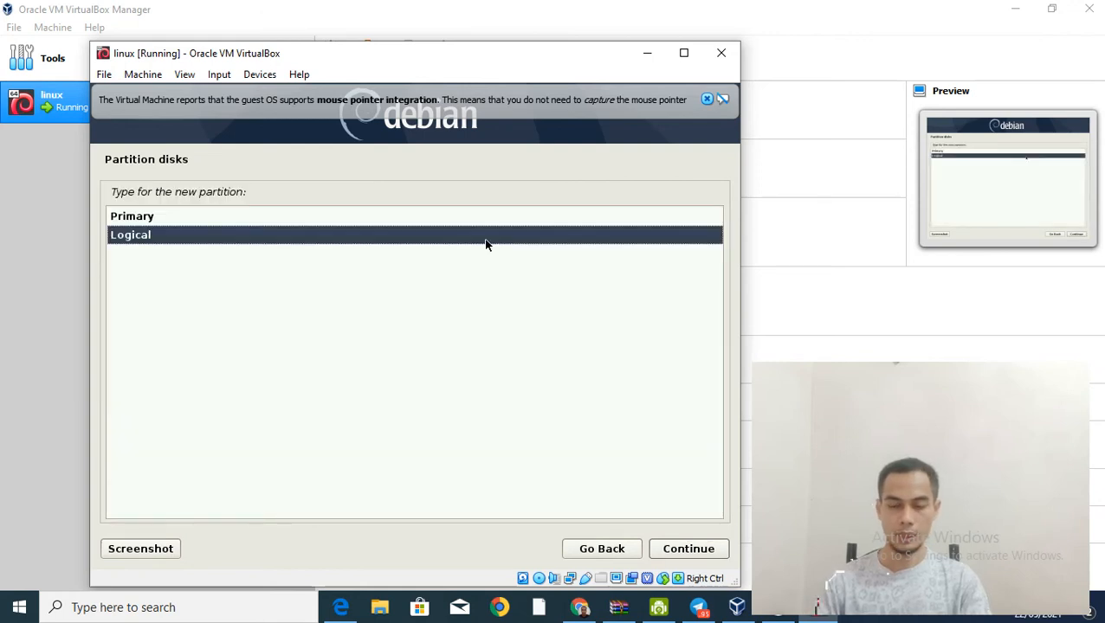
pyautogui.press('Return')
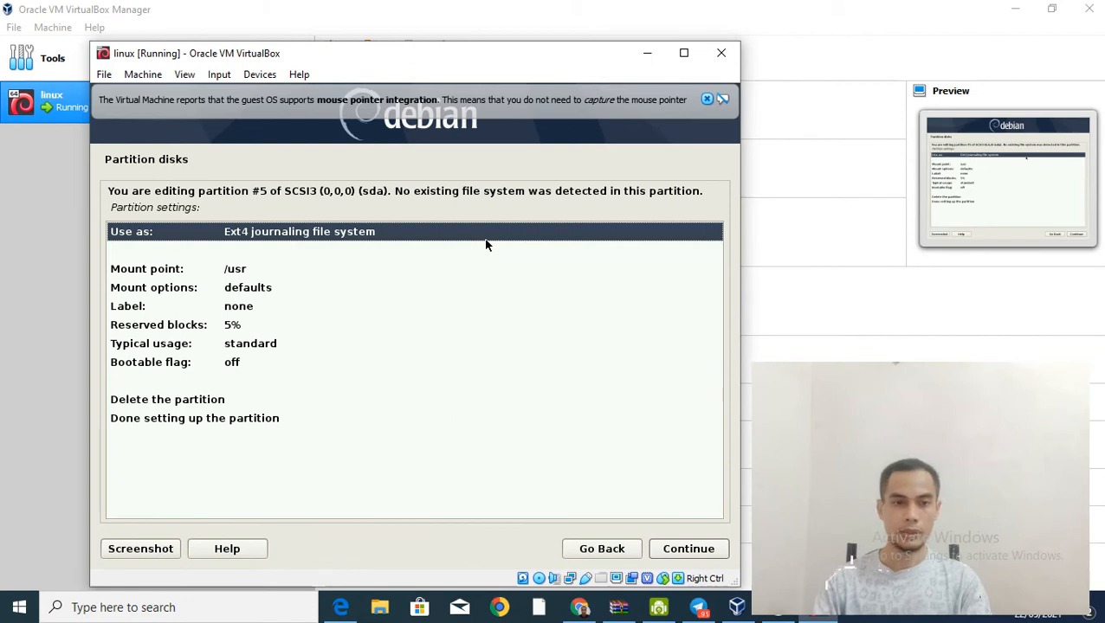
pyautogui.press('Return')
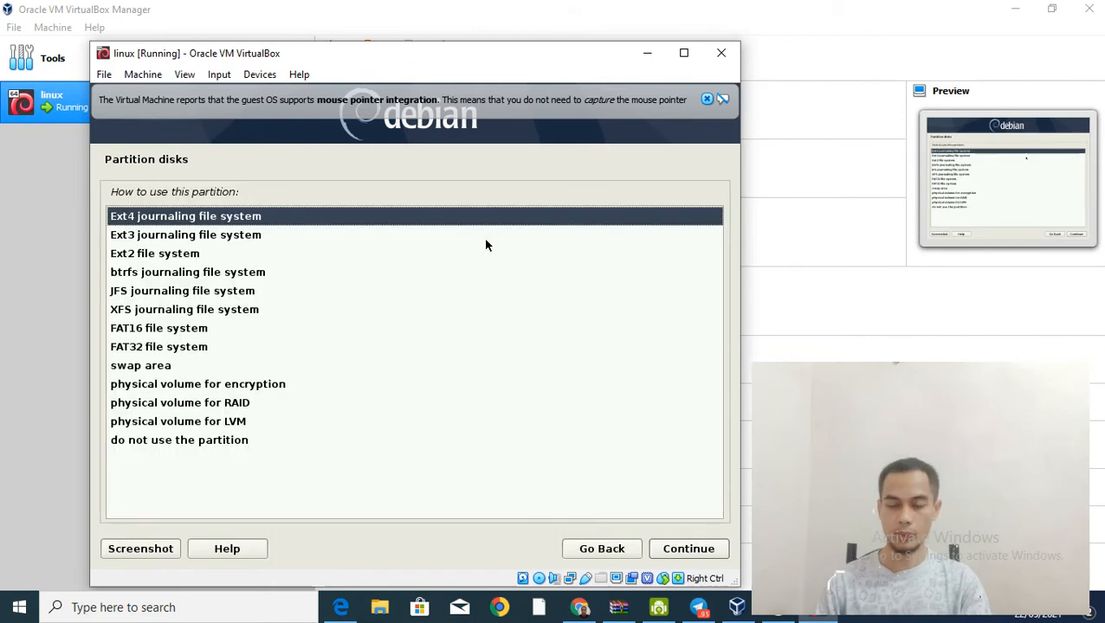
pyautogui.press('Down')
pyautogui.press('Down')
pyautogui.press('Down')
pyautogui.press('Down')
pyautogui.press('Down')
pyautogui.press('Down')
pyautogui.press('Down')
pyautogui.press('Down')
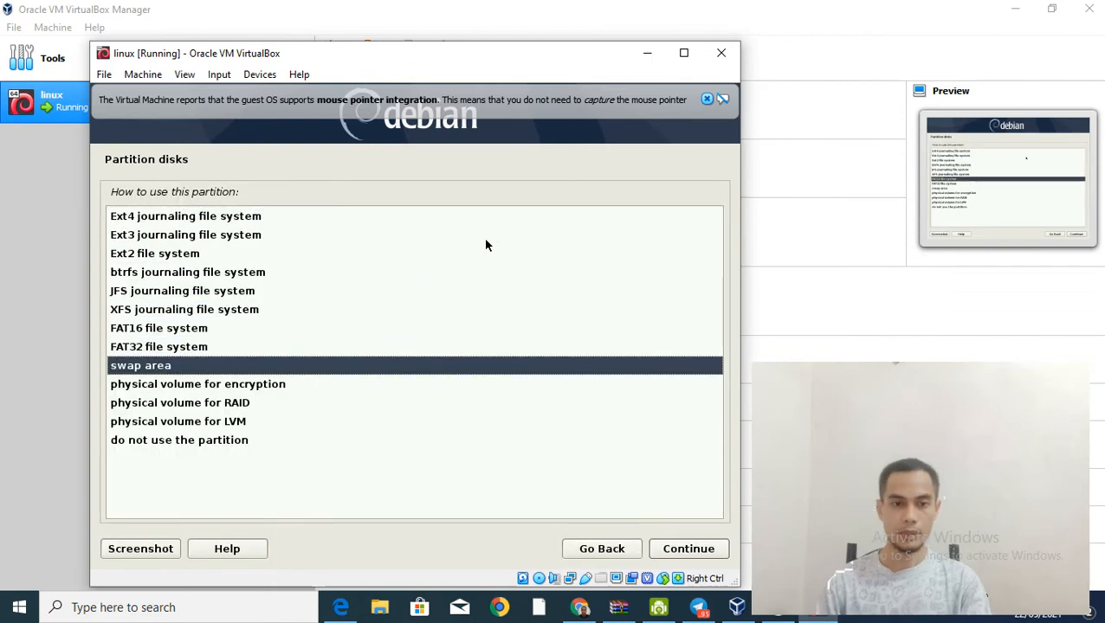
pyautogui.press('Return')
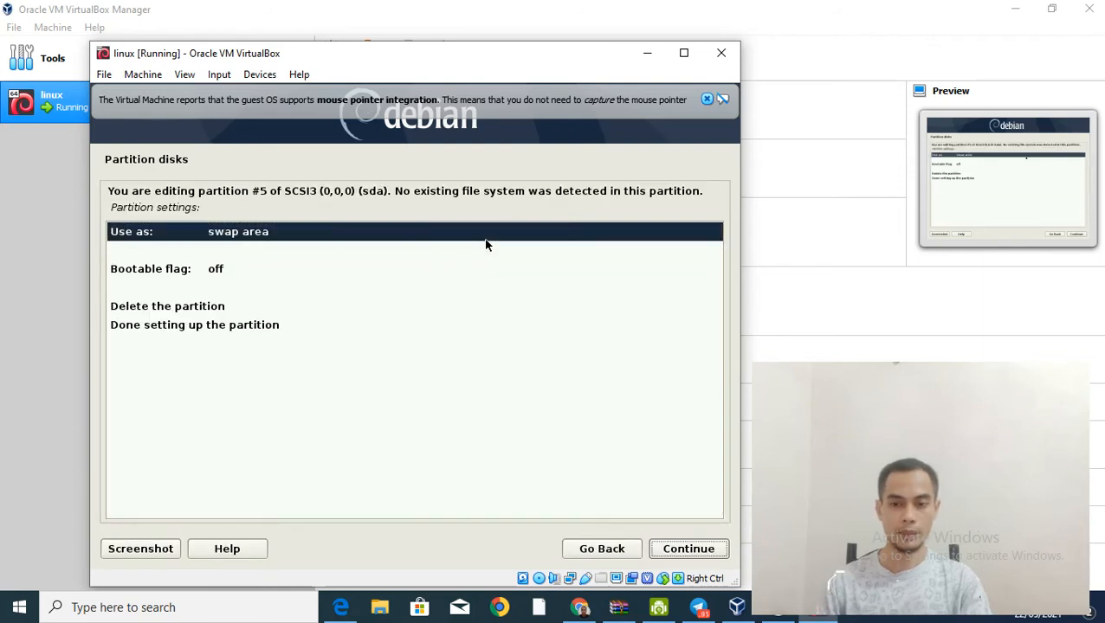
pyautogui.press('Return')
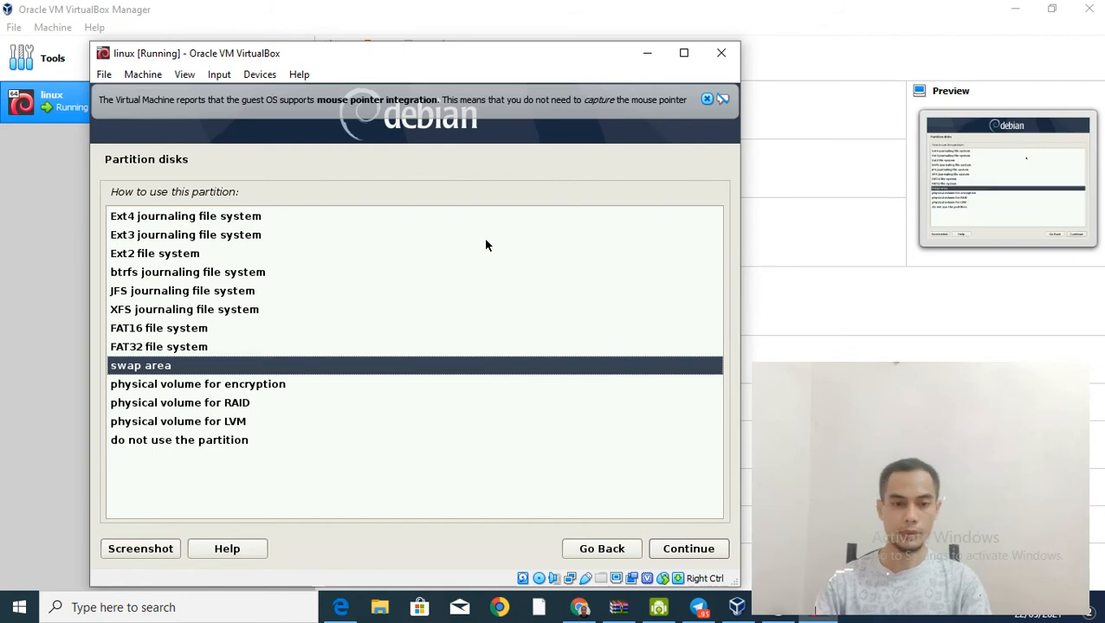
pyautogui.press('Return')
pyautogui.press('Down')
pyautogui.press('Down')
pyautogui.press('Down')
pyautogui.press('Down')
pyautogui.press('Down')
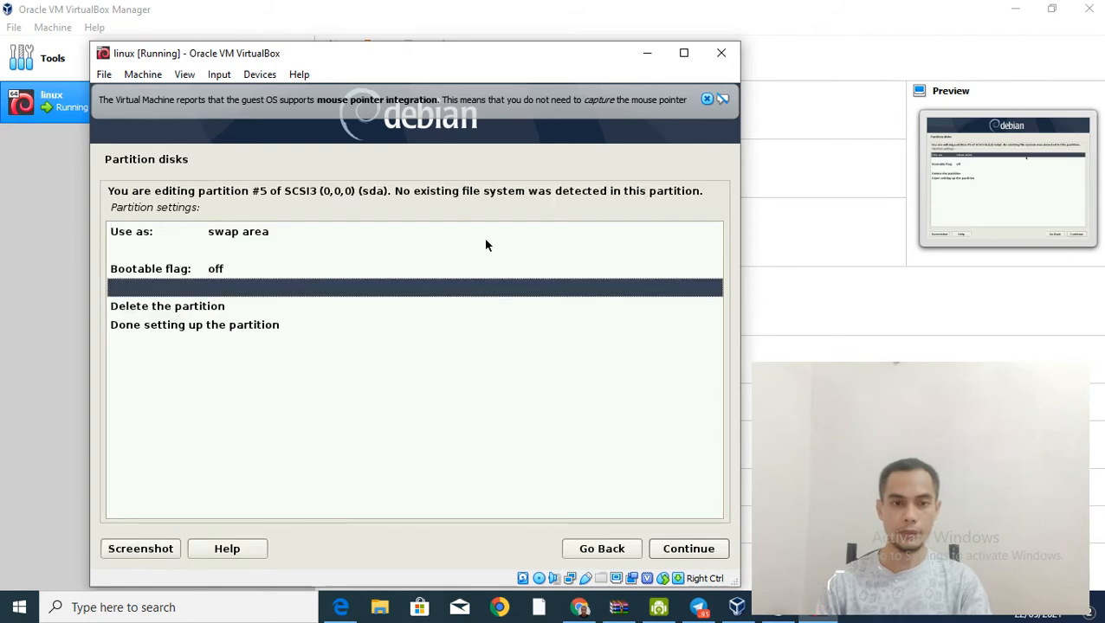
pyautogui.press('Return')
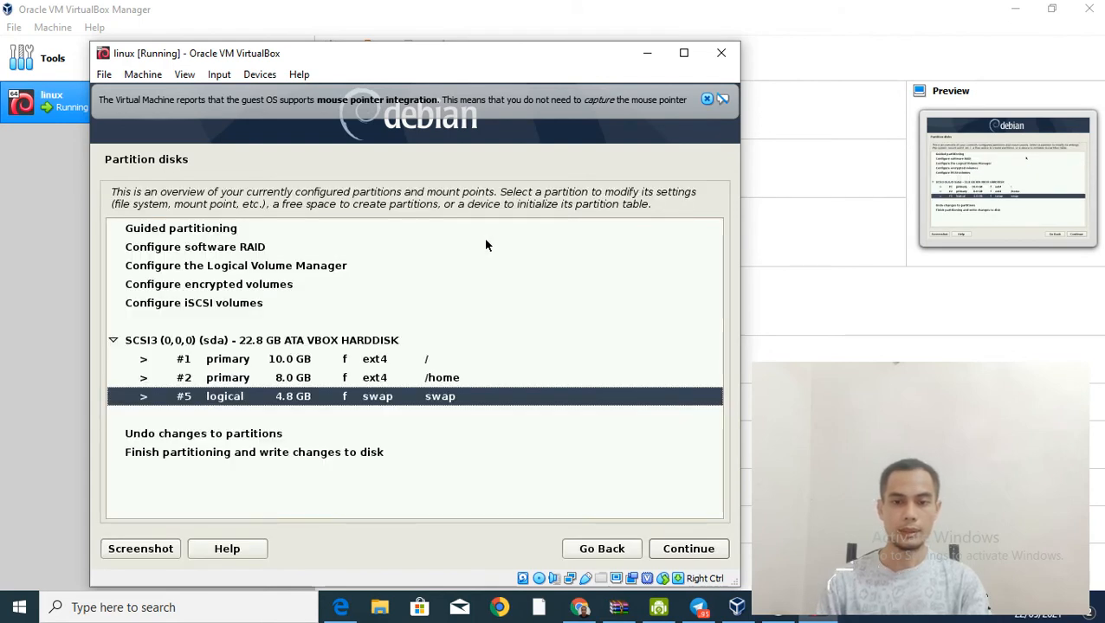
pyautogui.press('Up')
pyautogui.press('Up')
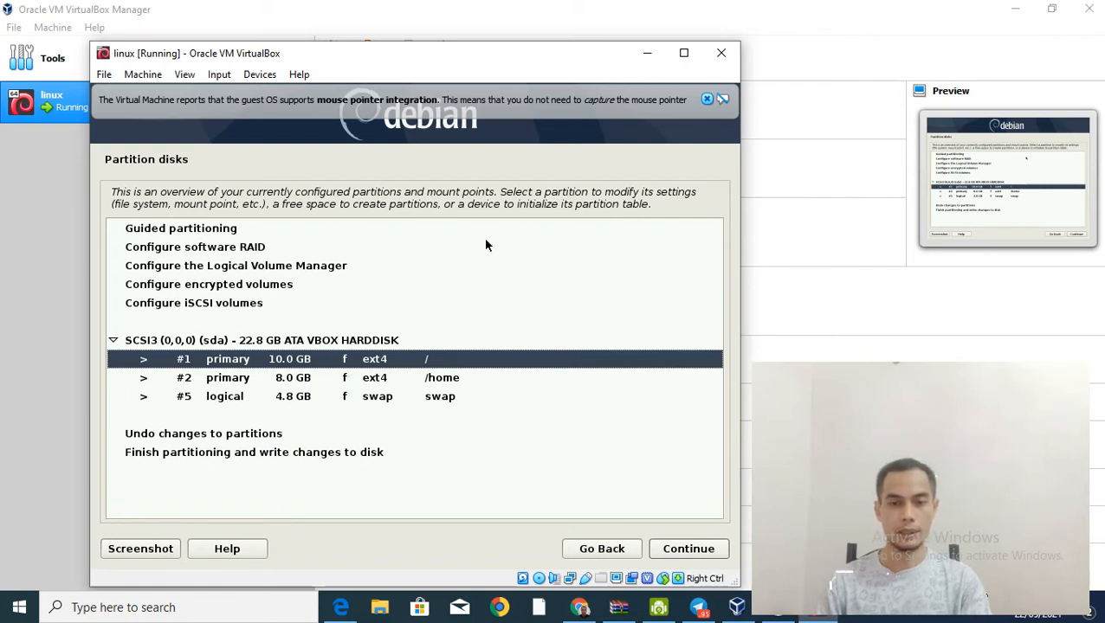
pyautogui.press('Down')
pyautogui.press('Up')
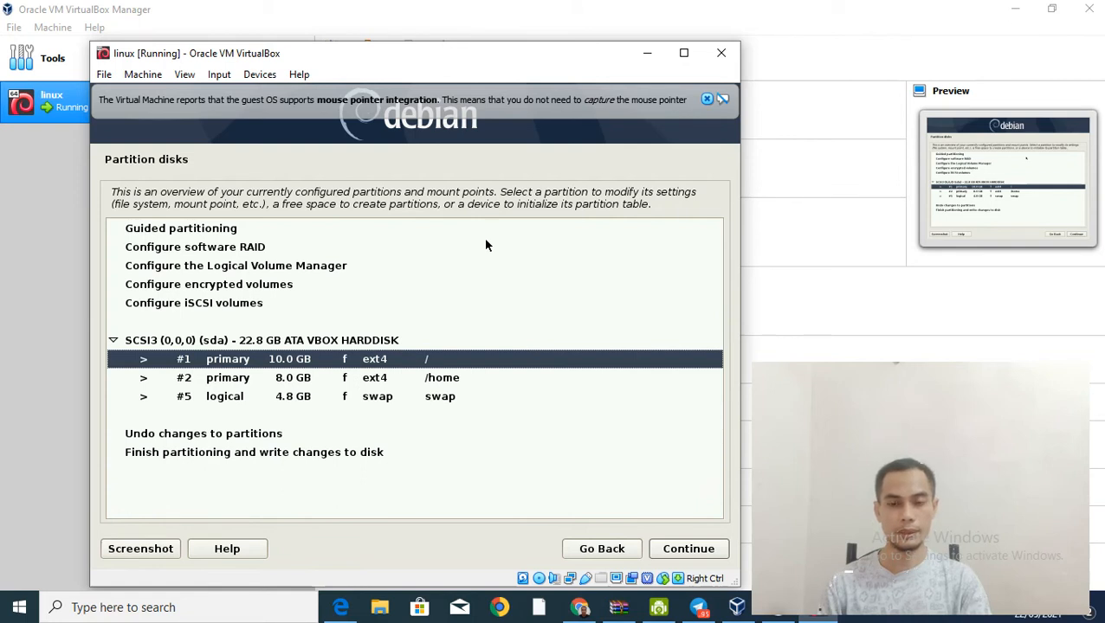
pyautogui.press('Down')
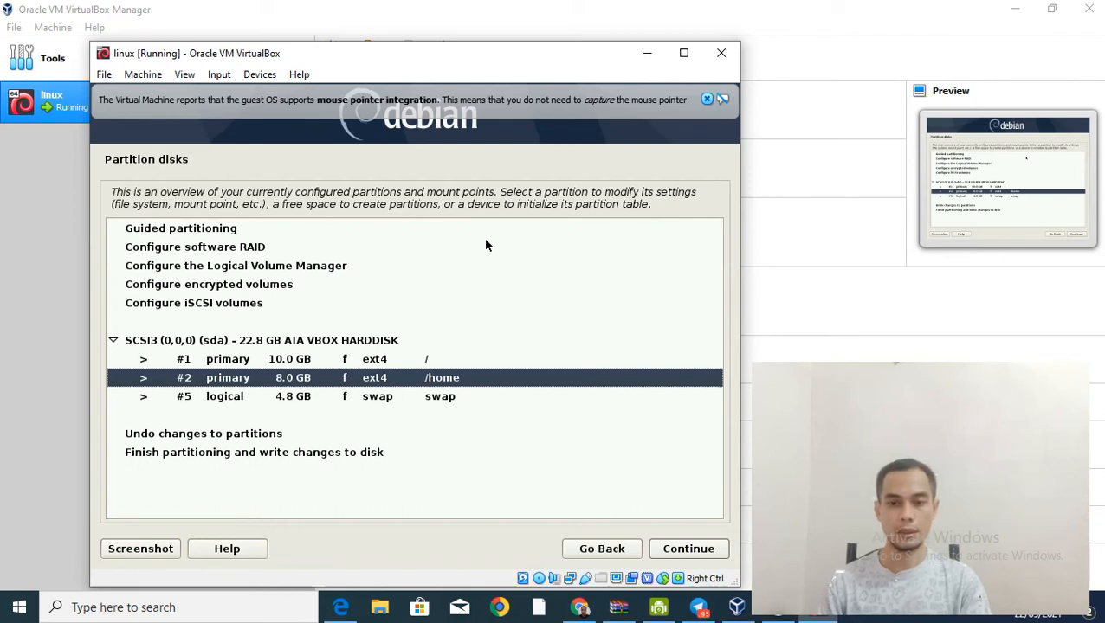
pyautogui.press('Down')
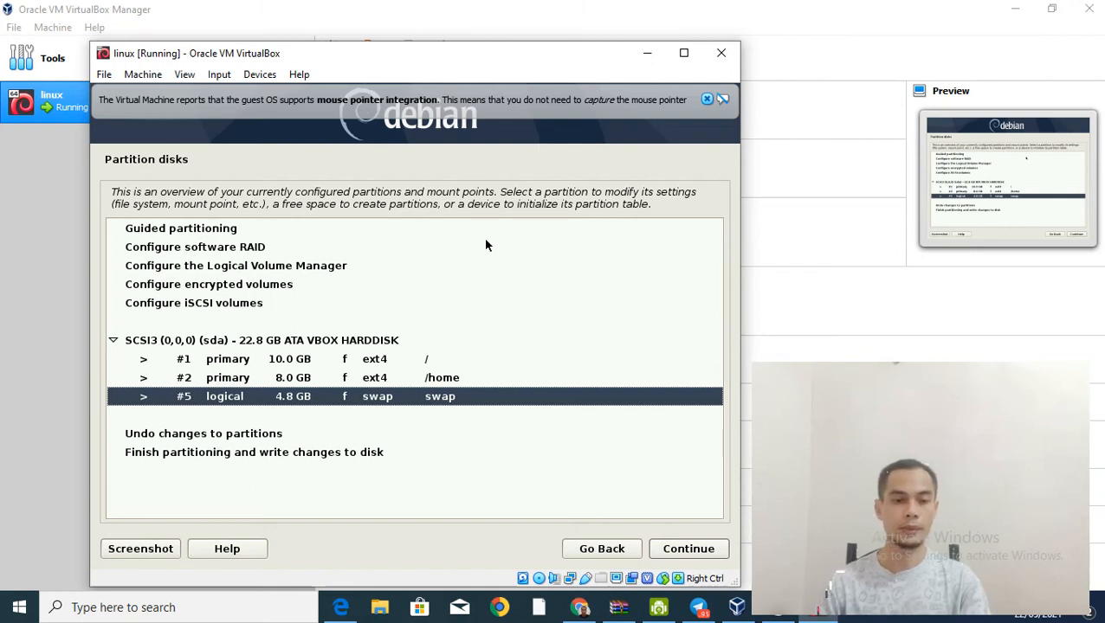
pyautogui.press('Down')
pyautogui.press('Down')
pyautogui.press('Down')
# Step: Write the partition changes to disk, confirming Yes, then minimize the VM window
pyautogui.press('Return')
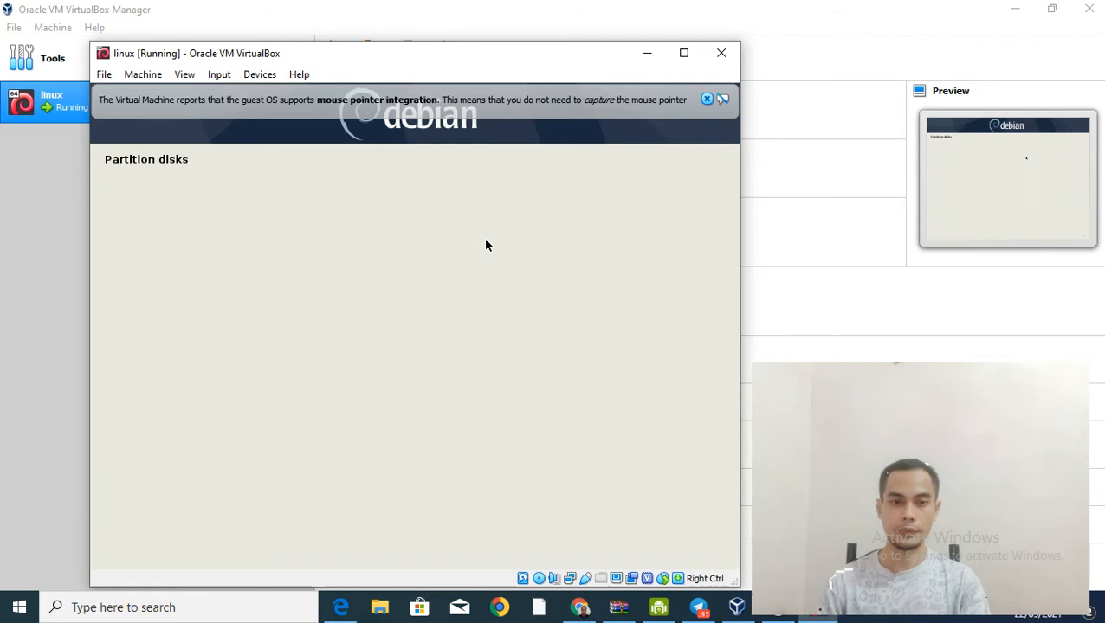
pyautogui.press('Down')
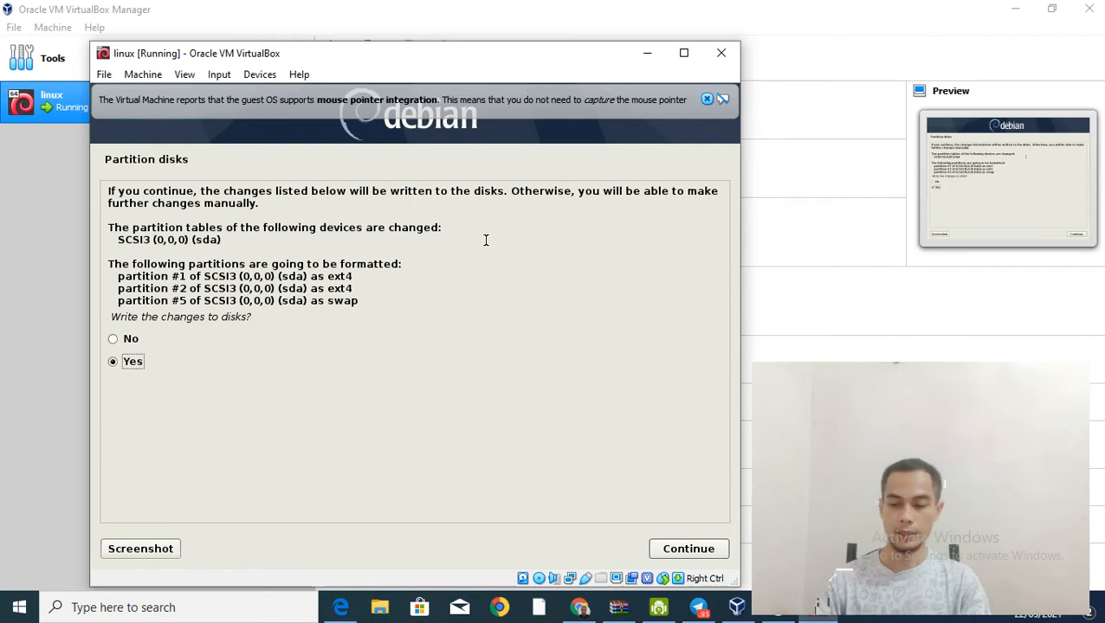
pyautogui.press('Return')
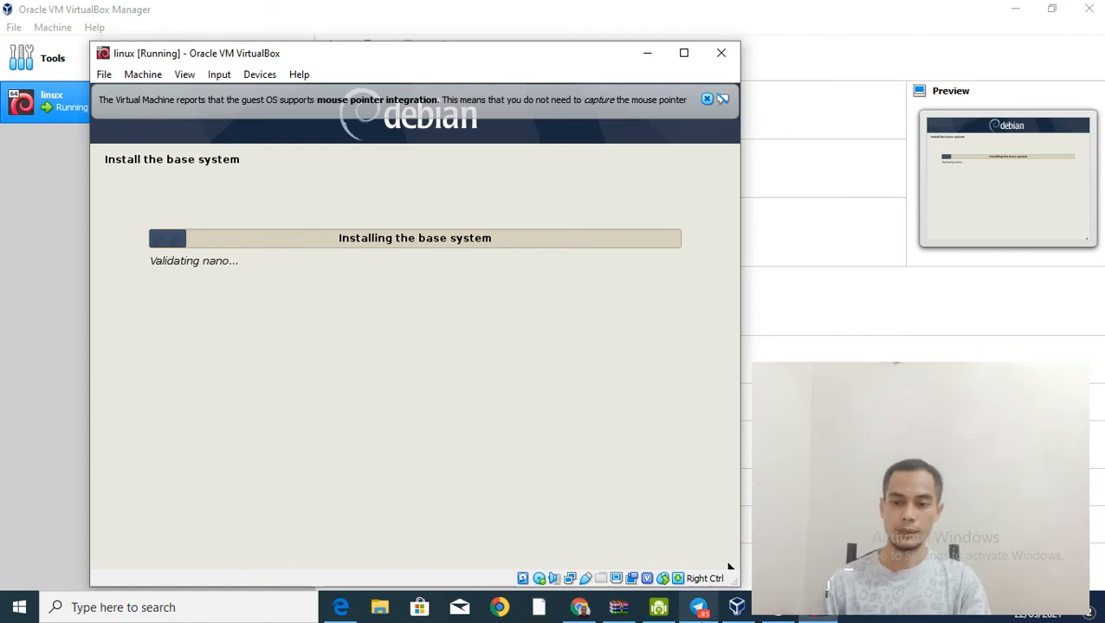
pyautogui.click(808, 618)
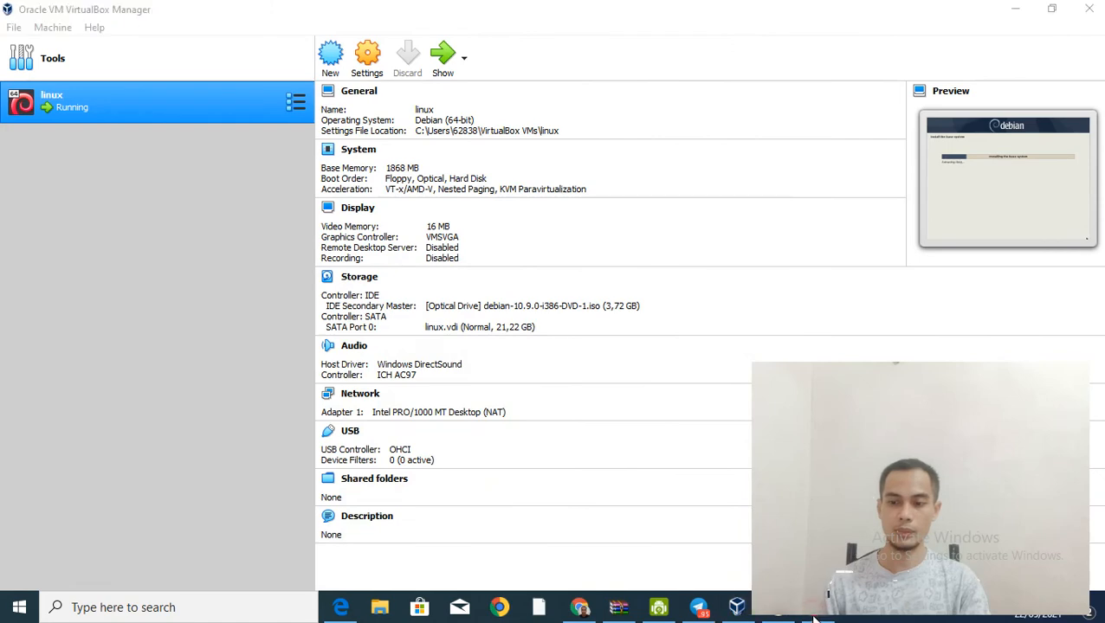
# Step: Pause the Bandicam recording and hide the recorder to bring the installer back
pyautogui.click(778, 615)
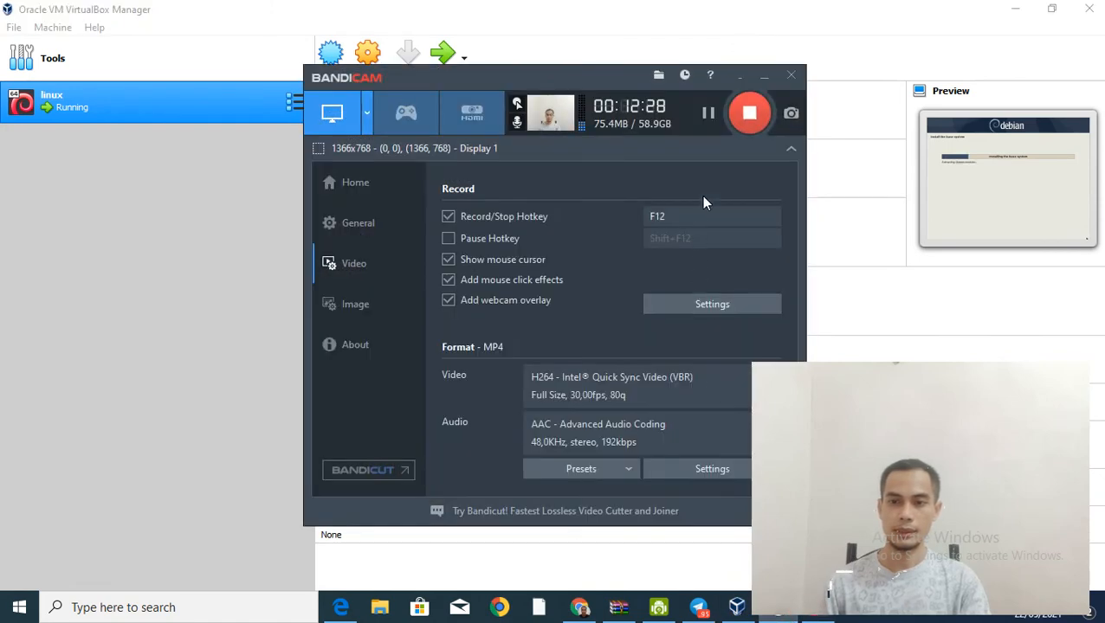
pyautogui.click(708, 113)
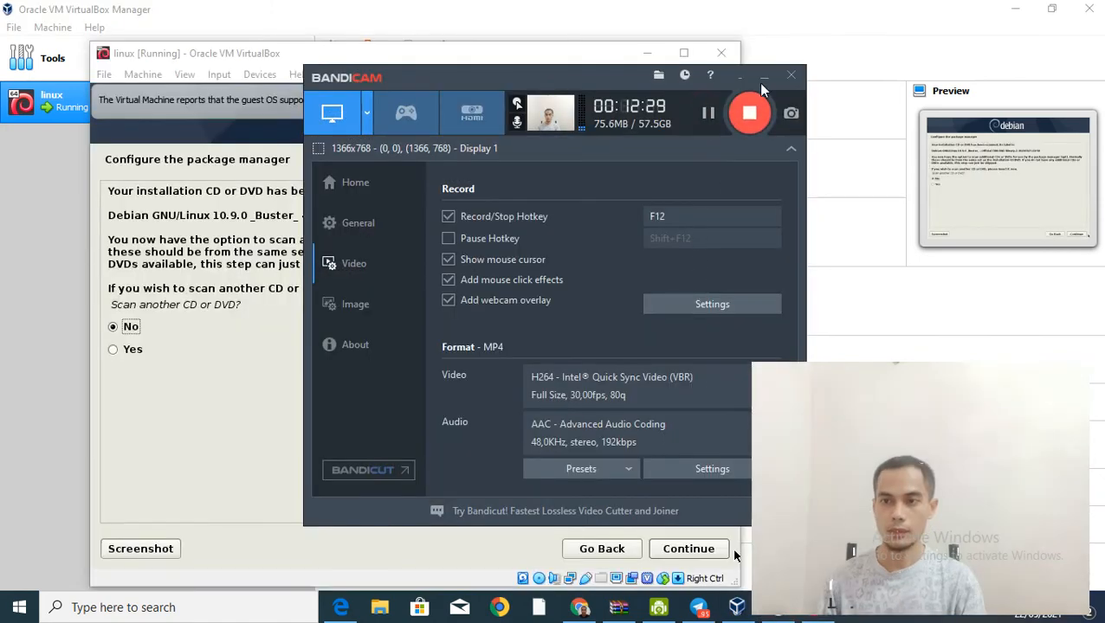
pyautogui.click(763, 77)
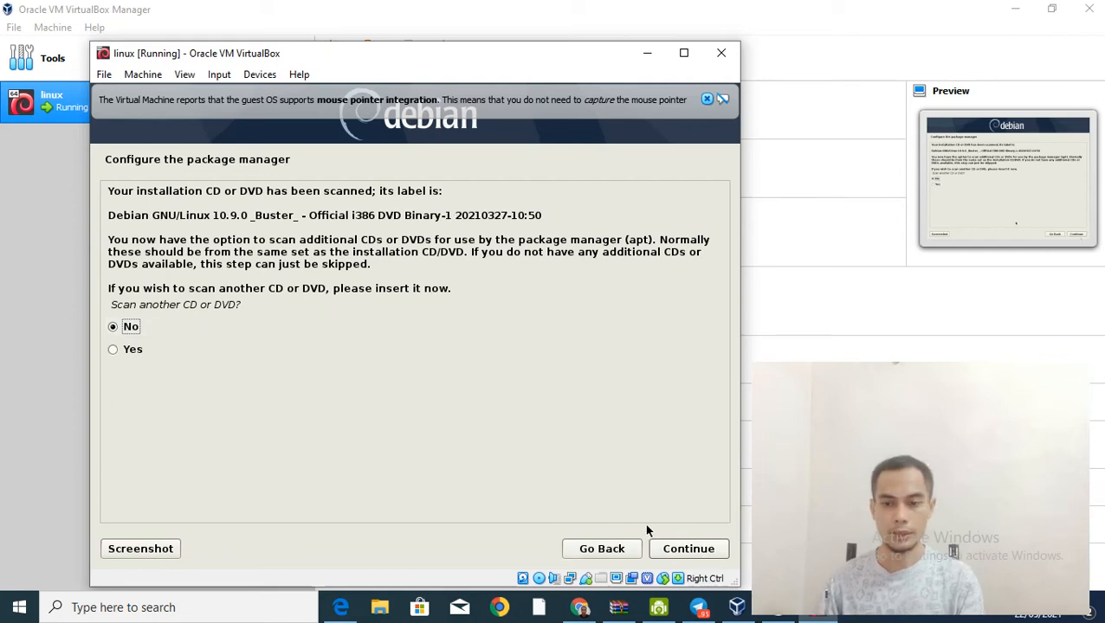
# Step: Decline scanning another disc and decline using a network mirror
pyautogui.click(691, 549)
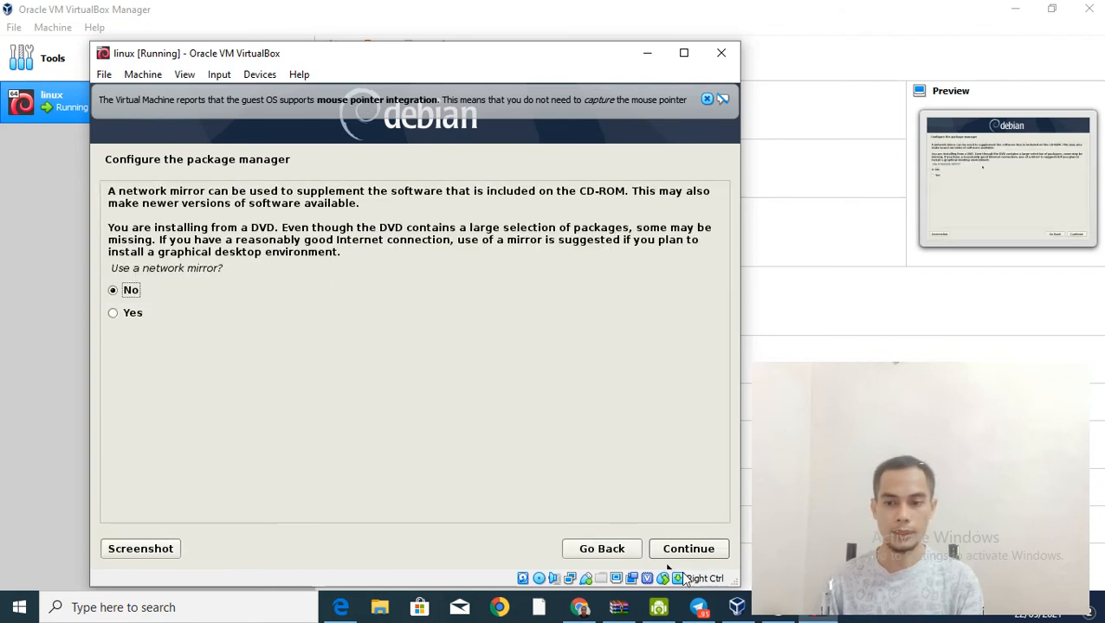
pyautogui.click(694, 548)
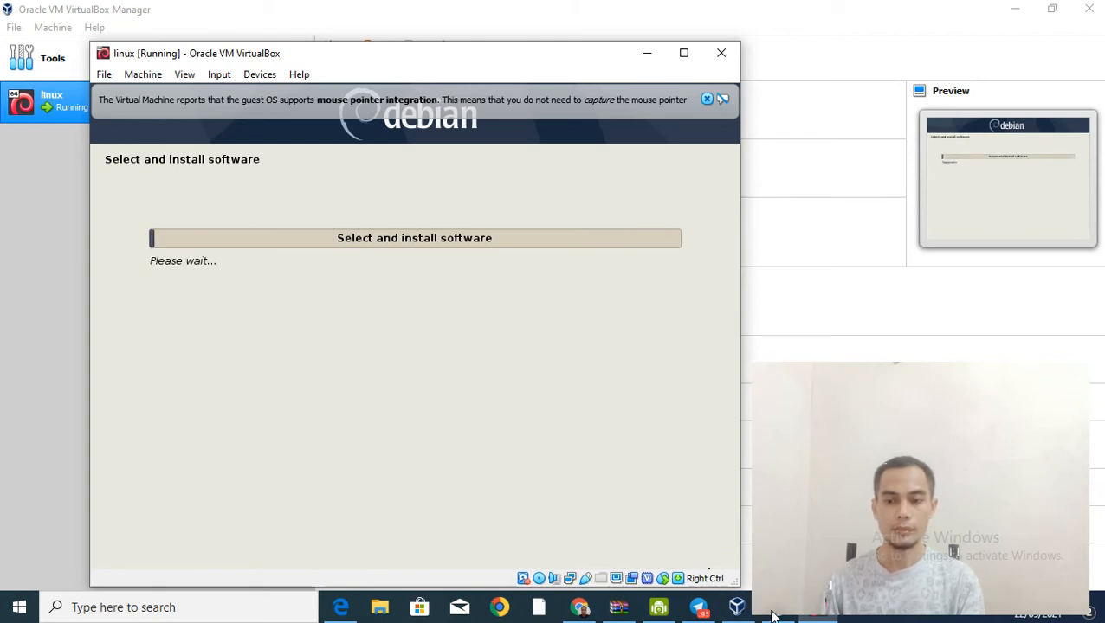
# Step: Minimize the recorder and answer No to the popularity-contest package usage survey
pyautogui.moveTo(789, 620)
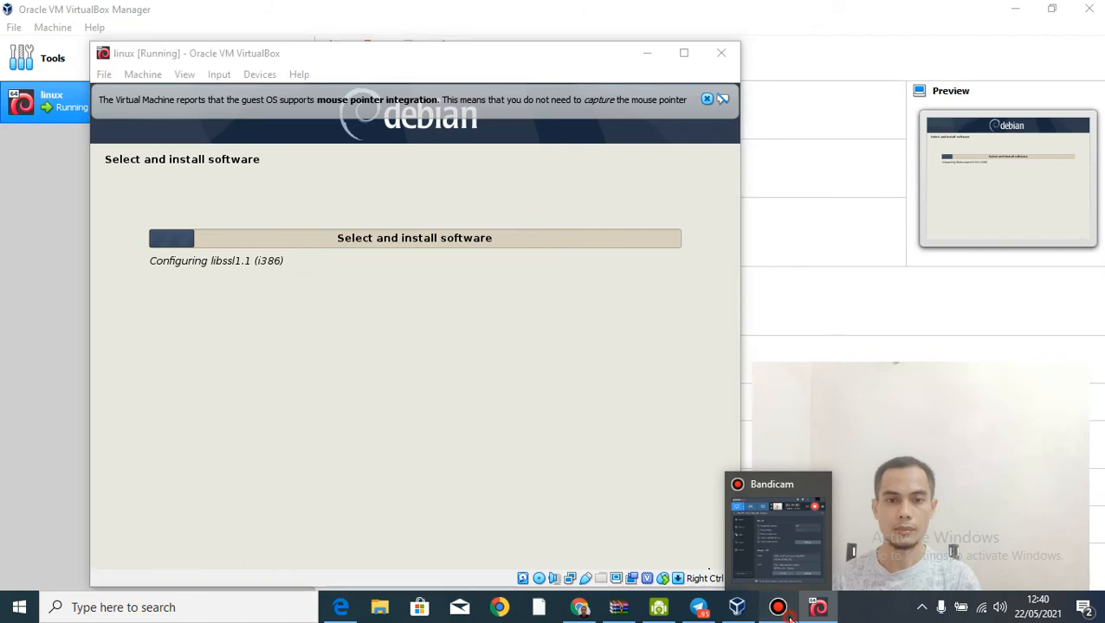
pyautogui.click(790, 619)
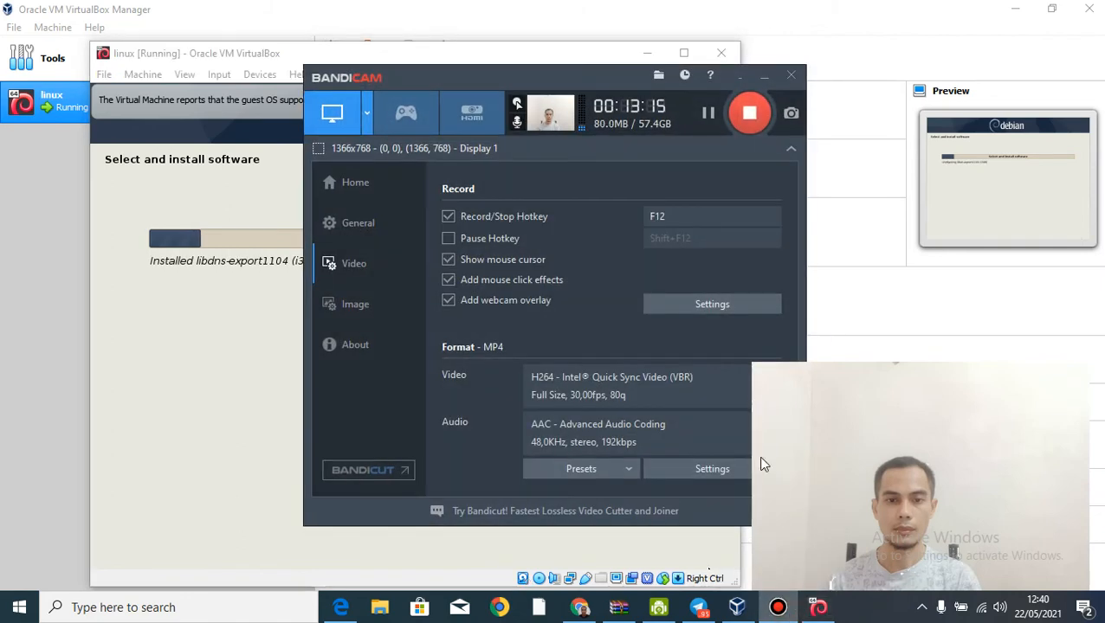
pyautogui.click(763, 77)
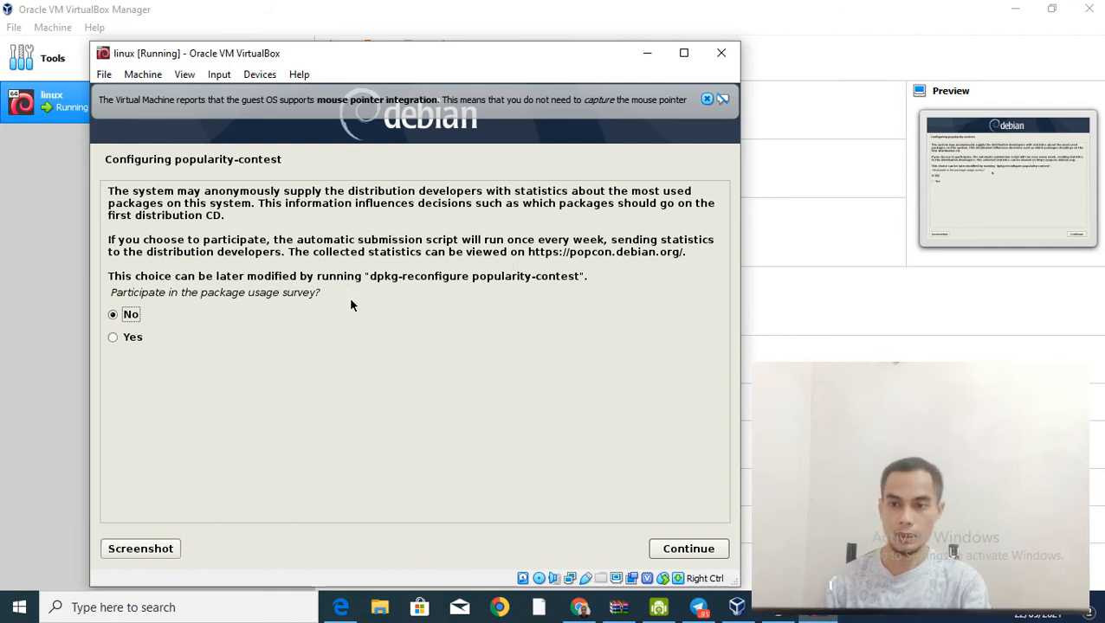
pyautogui.click(704, 549)
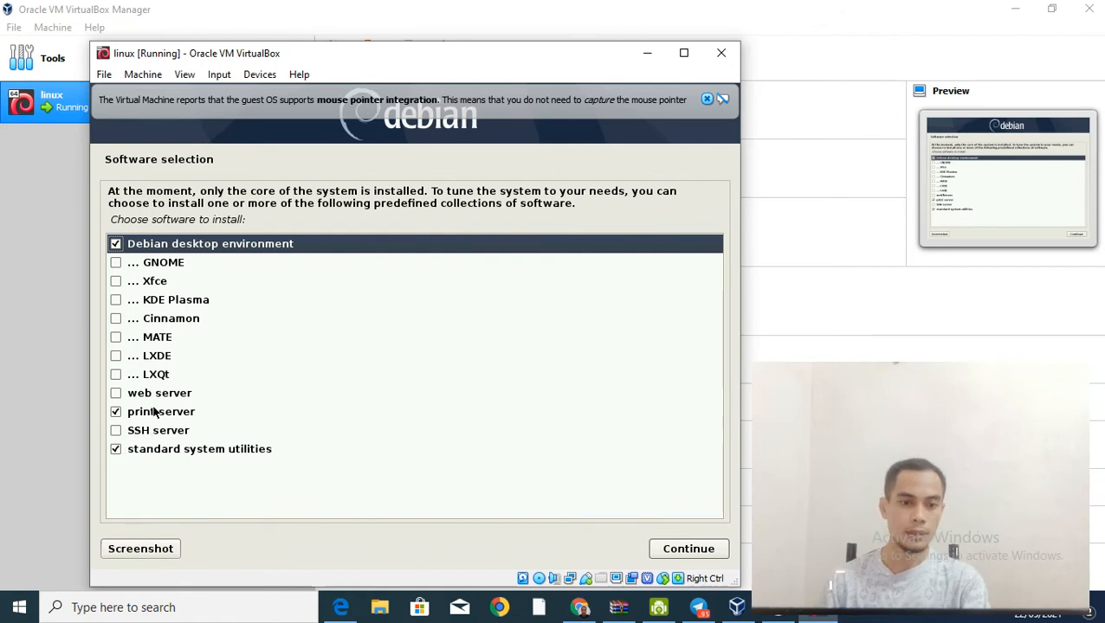
# Step: Untick print server, keeping desktop environment and standard utilities, and start installing the software
pyautogui.click(124, 417)
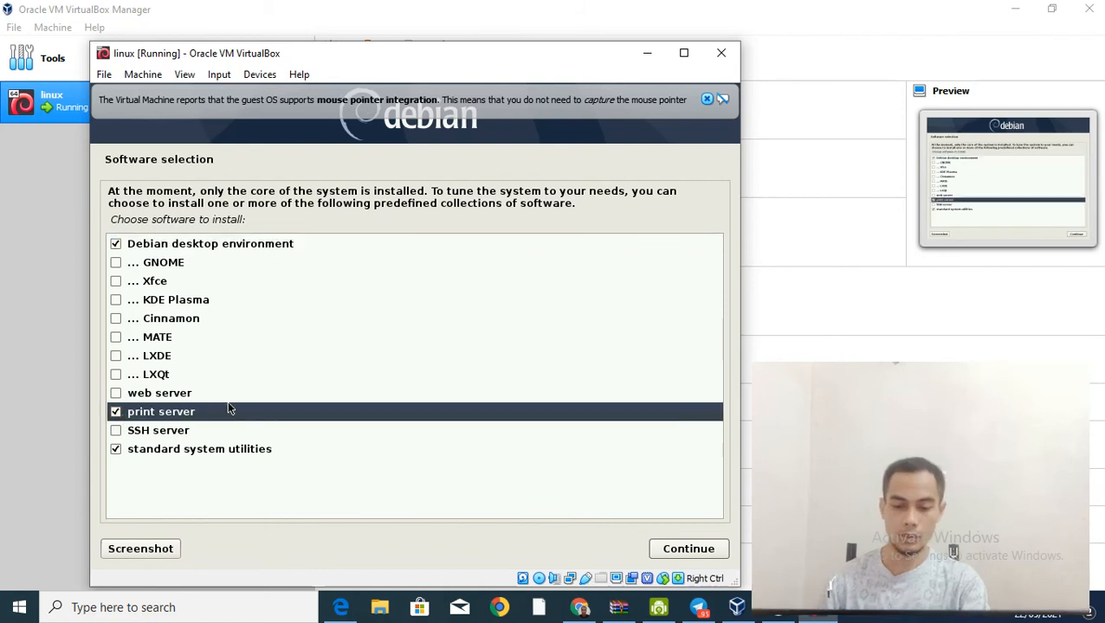
pyautogui.press('space')
pyautogui.press('Down')
pyautogui.press('Down')
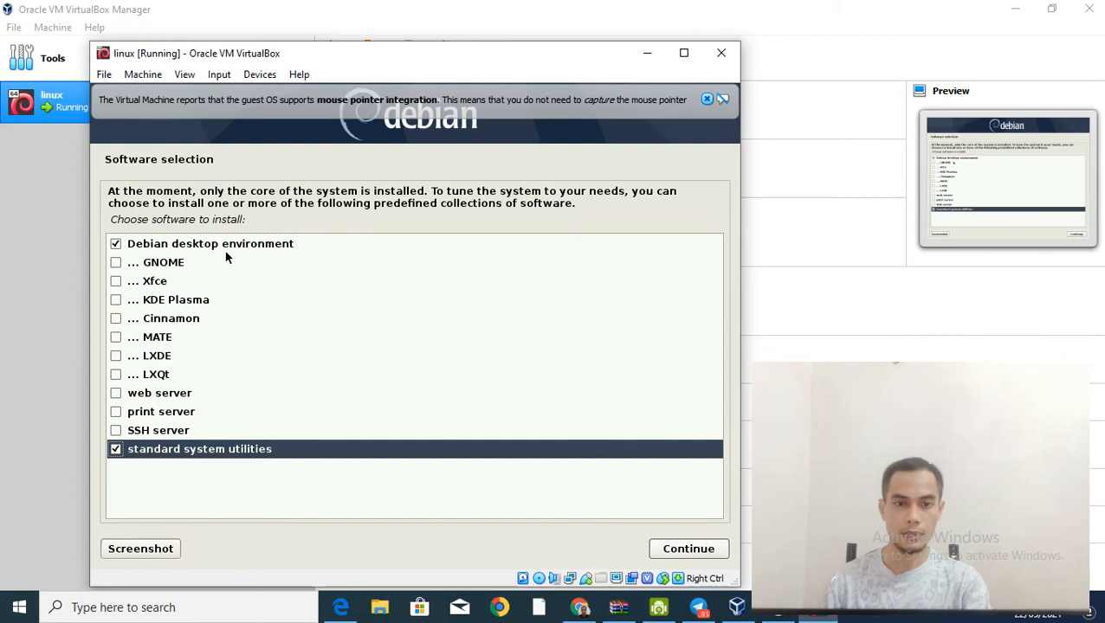
pyautogui.click(678, 551)
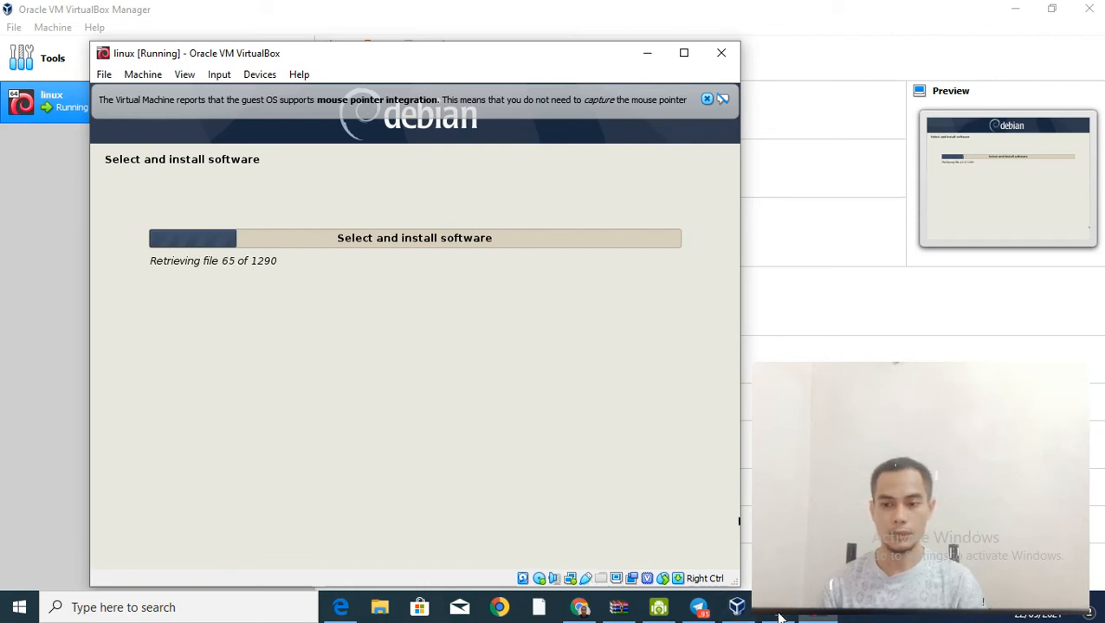
# Step: Bring up the Bandicam recorder and toggle recording while packages are retrieved
pyautogui.moveTo(778, 609)
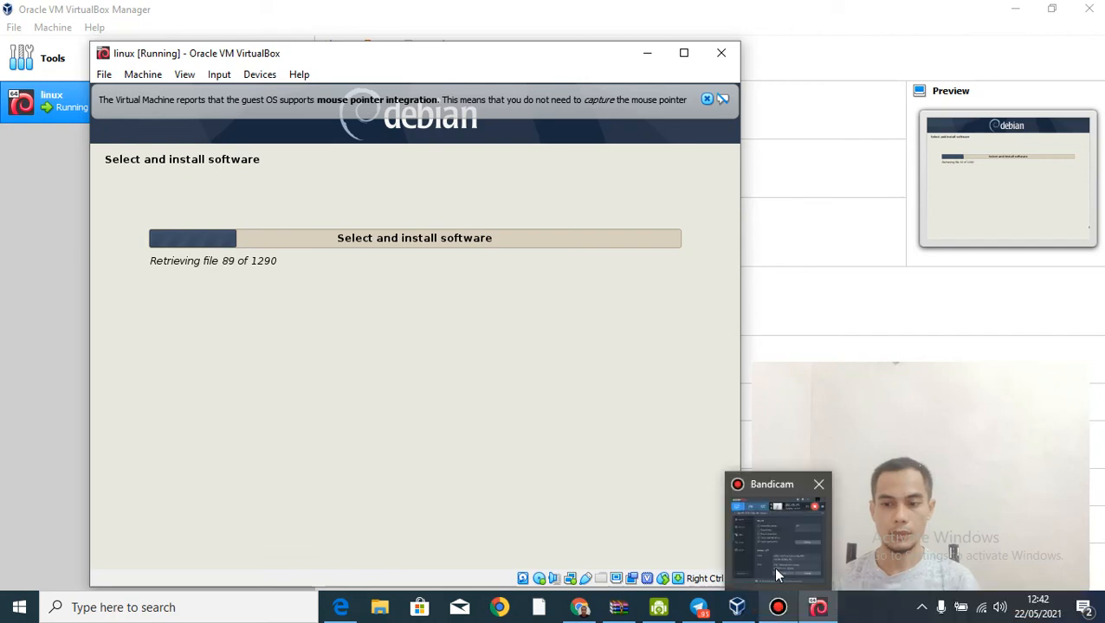
pyautogui.click(779, 523)
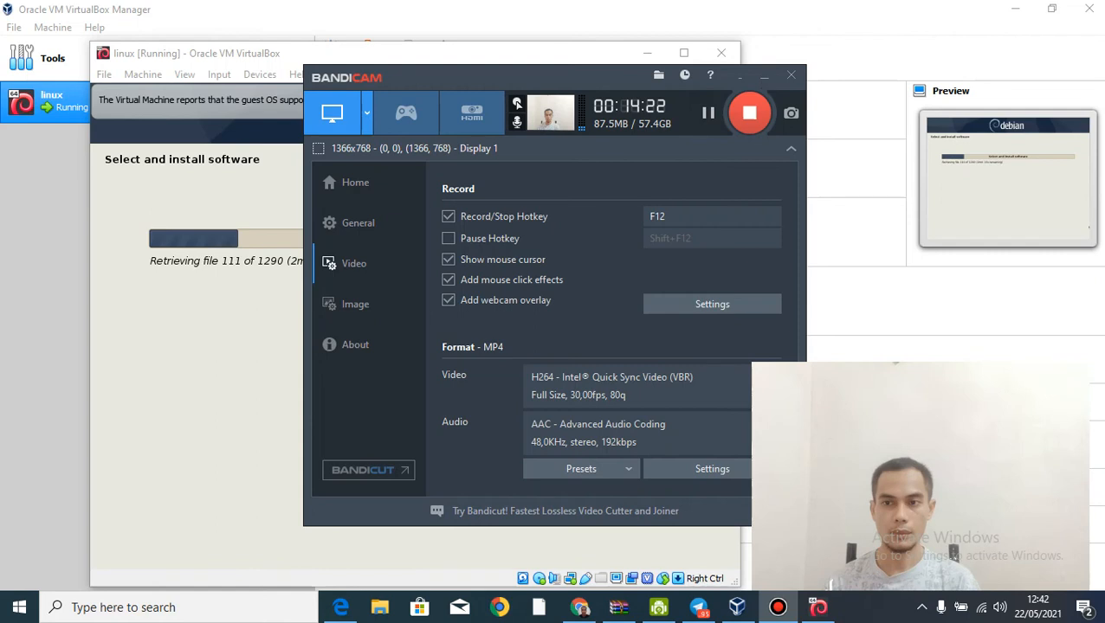
pyautogui.click(708, 113)
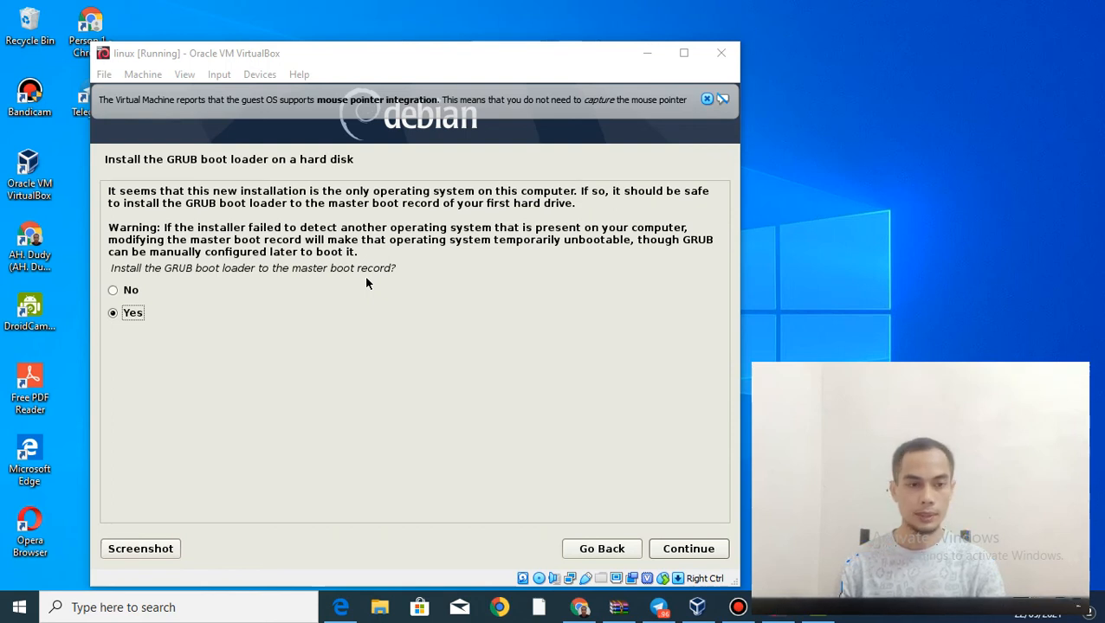
# Step: Install the GRUB boot loader to the master boot record on /dev/sda
pyautogui.click(673, 550)
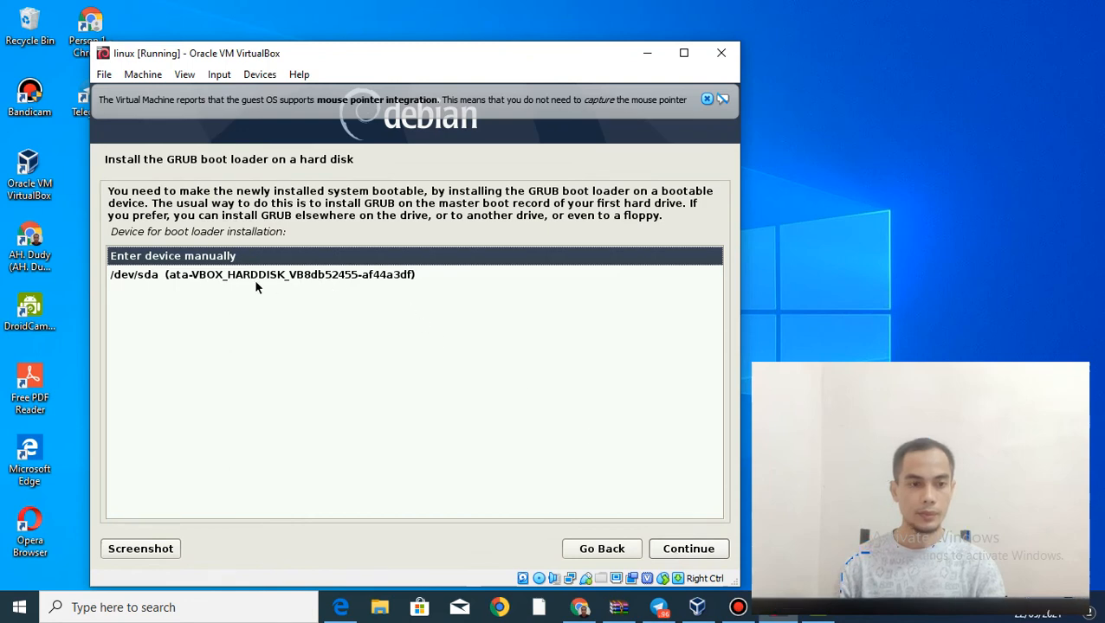
pyautogui.click(132, 277)
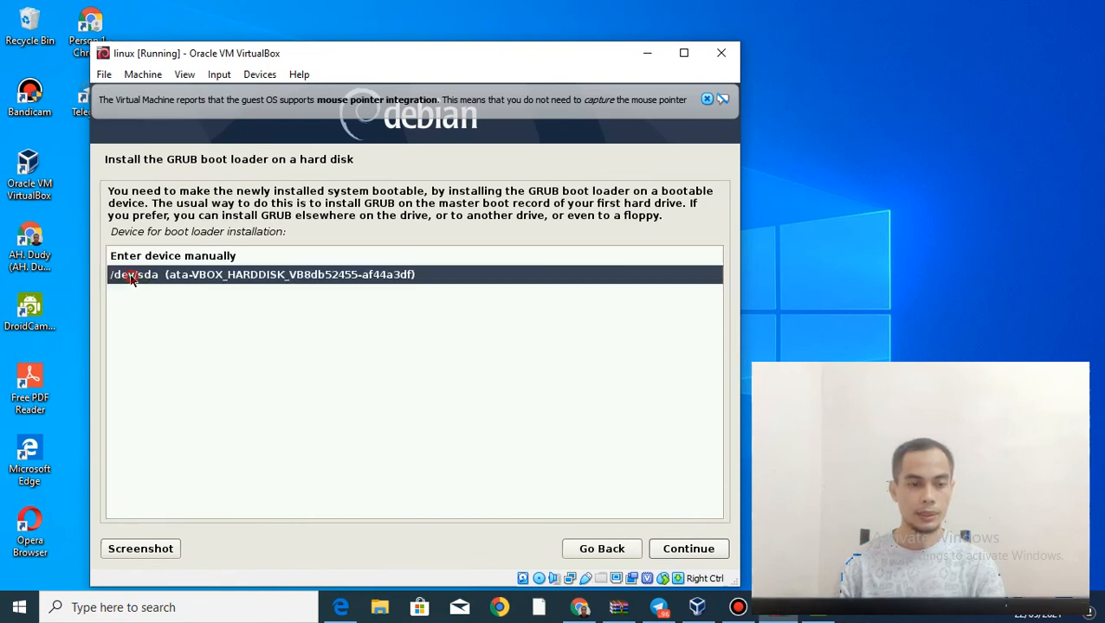
pyautogui.click(692, 549)
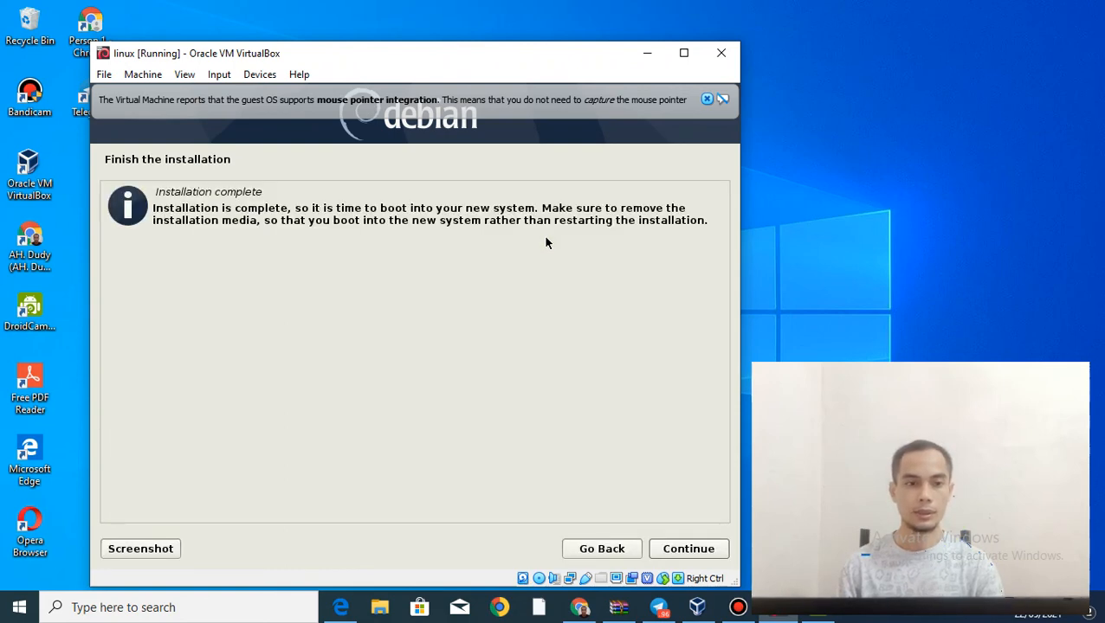
# Step: Confirm the 'Installation complete' screen so the VM reboots into the installed Debian
pyautogui.click(693, 551)
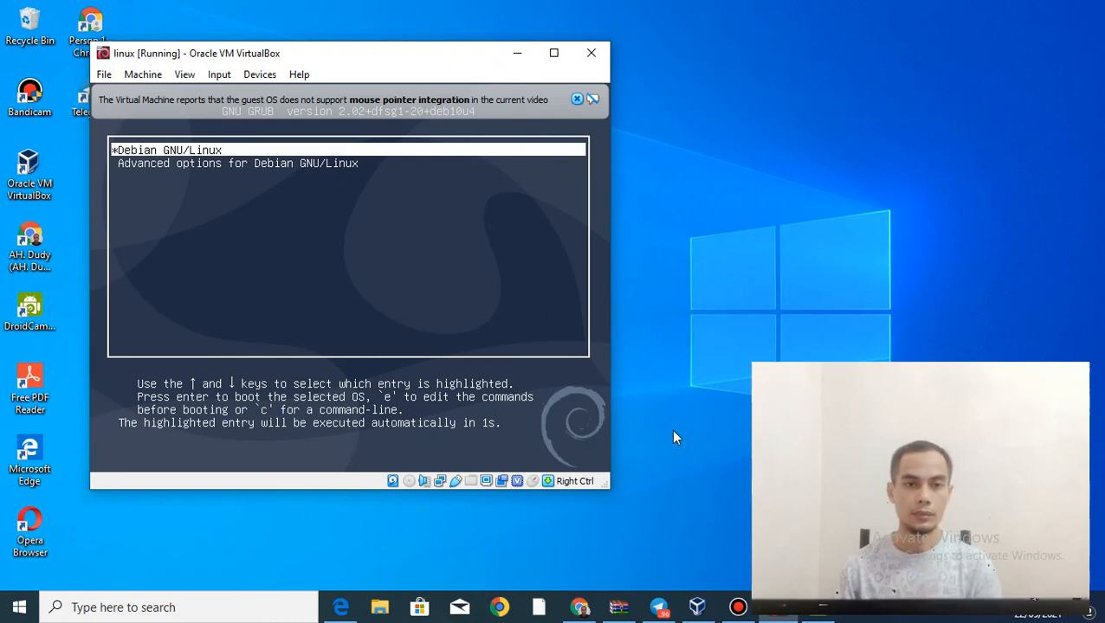
# Step: Maximize the linux VM window and dismiss the mouse-integration notices
pyautogui.click(577, 101)
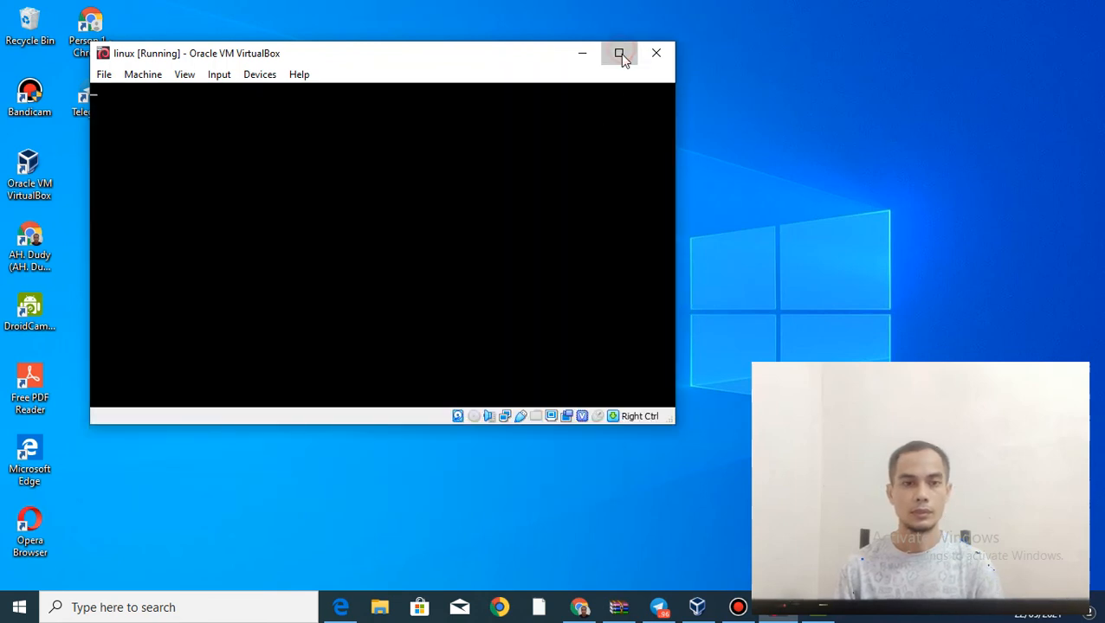
pyautogui.click(618, 53)
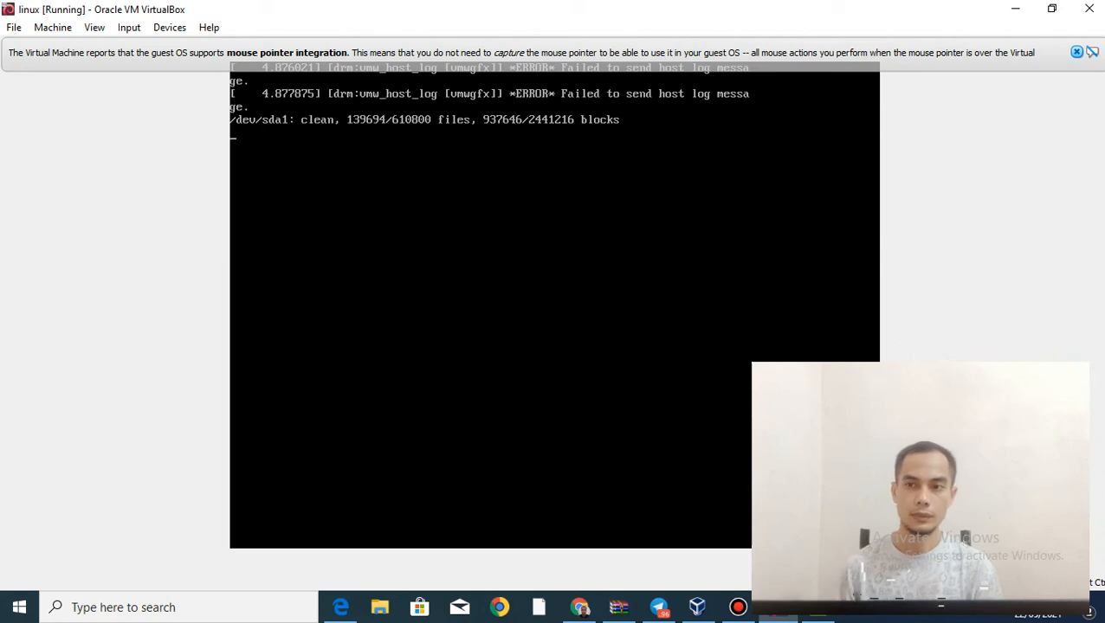
pyautogui.click(1078, 53)
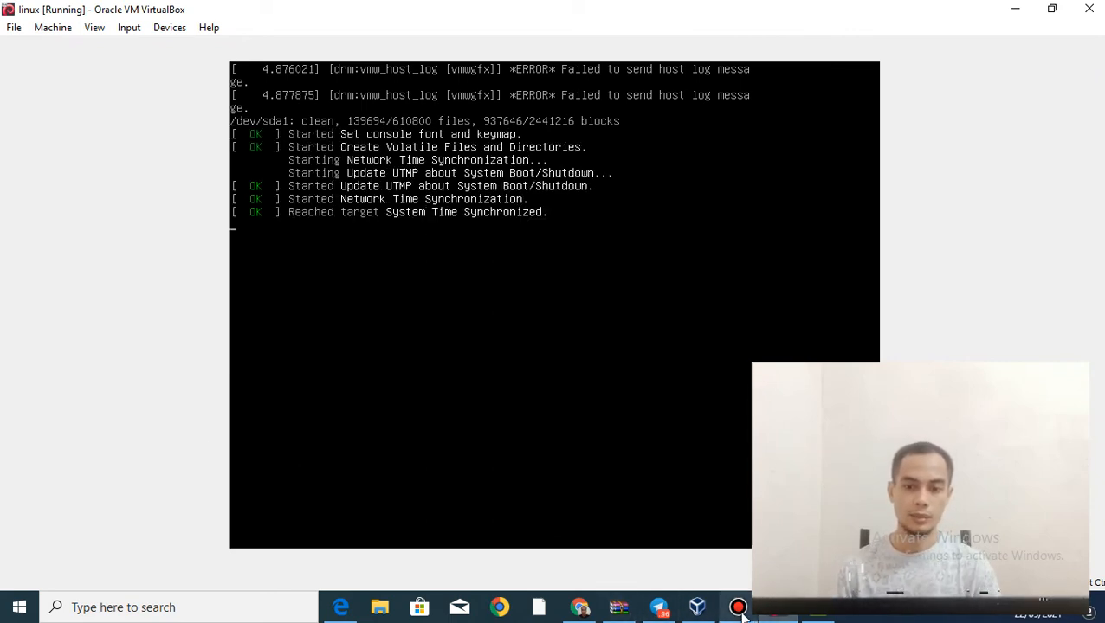
# Step: Bring up the Bandicam recorder window, then hide it again while Debian boots
pyautogui.moveTo(743, 613)
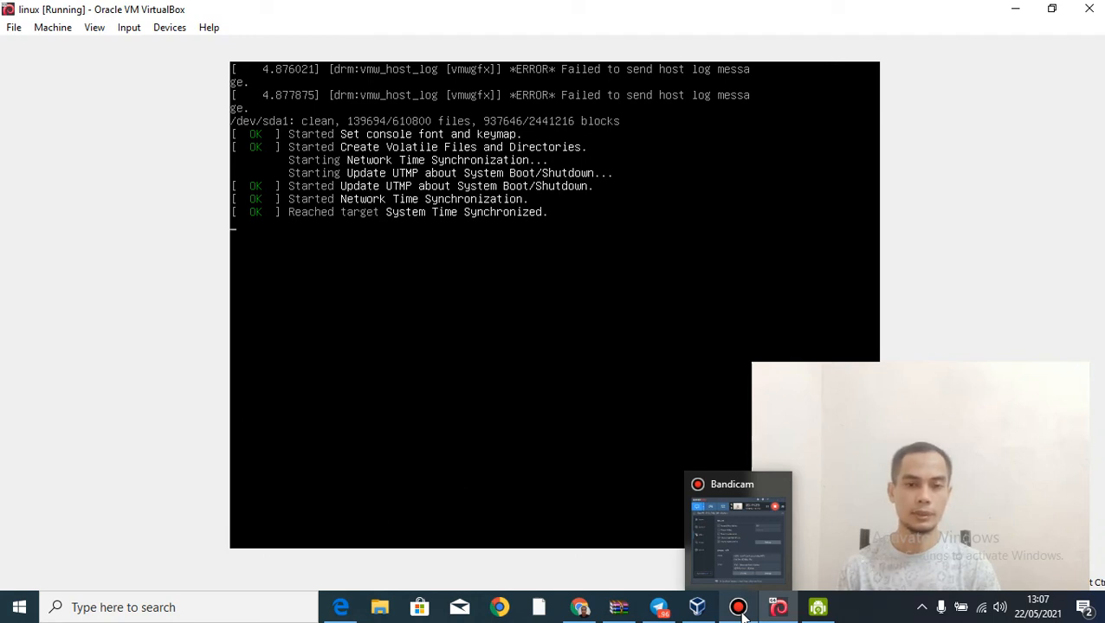
pyautogui.moveTo(741, 572)
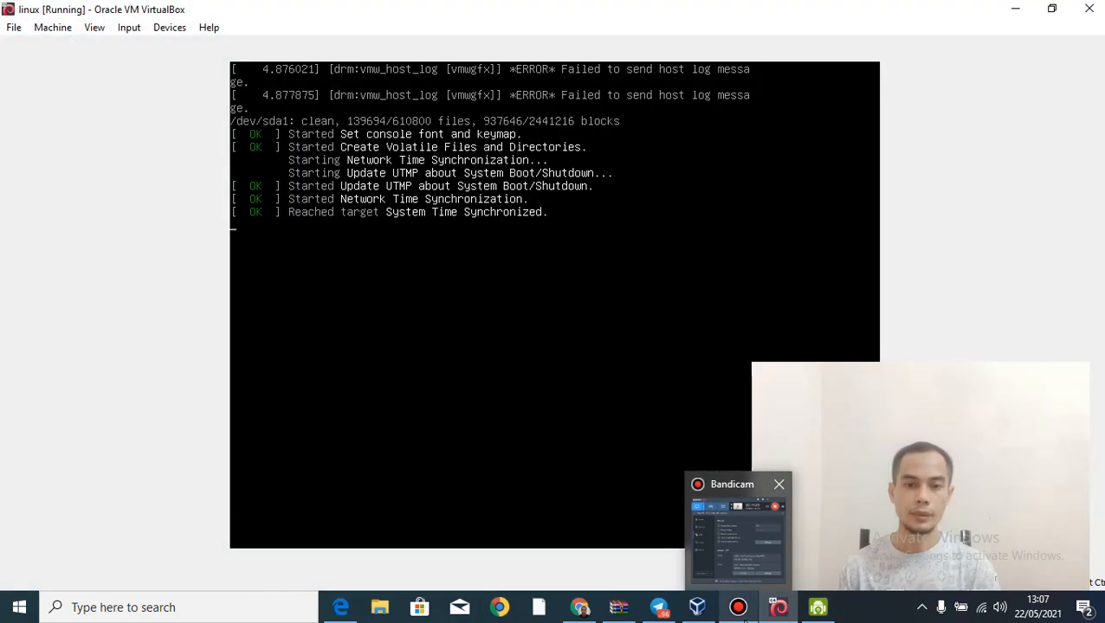
pyautogui.click(745, 580)
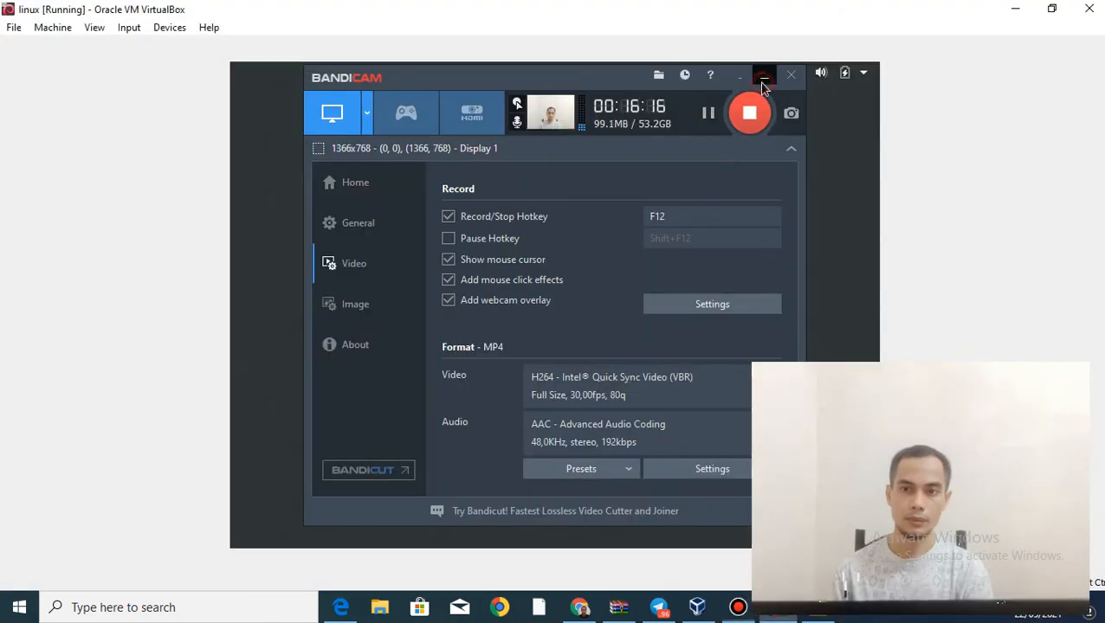
pyautogui.click(764, 76)
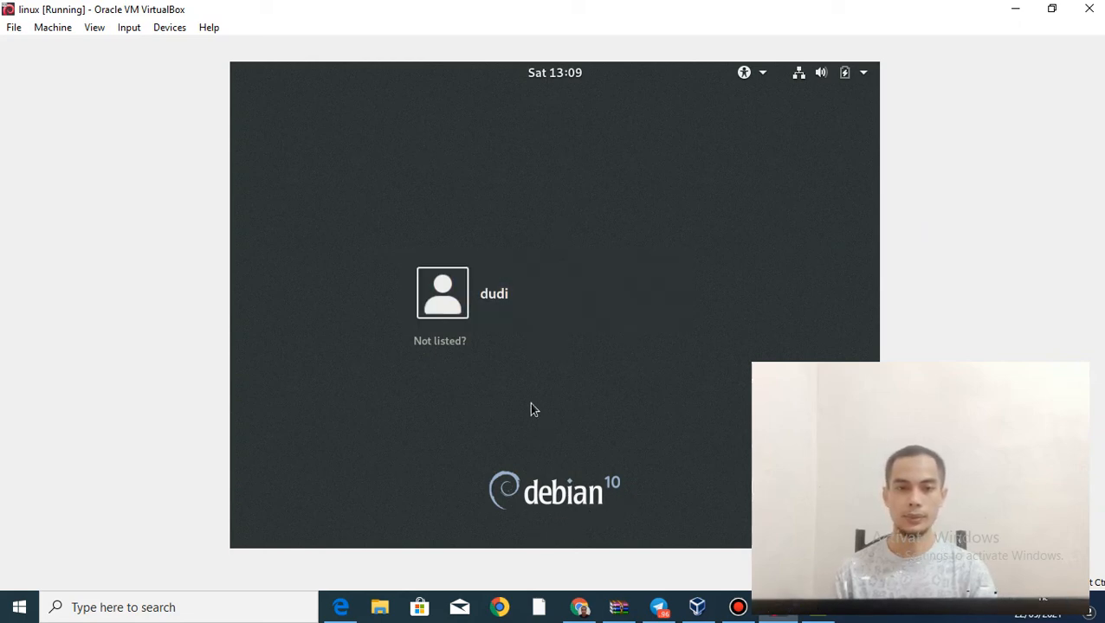
# Step: Select the user on the GDM login screen, enter the account password, and sign in
pyautogui.click(495, 298)
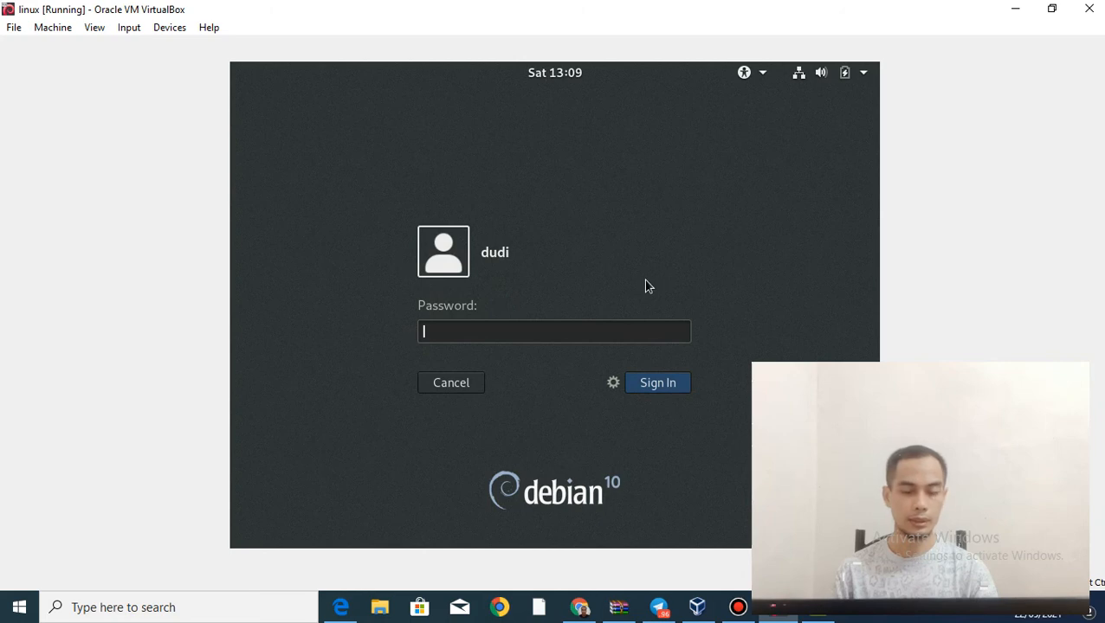
pyautogui.write('••')
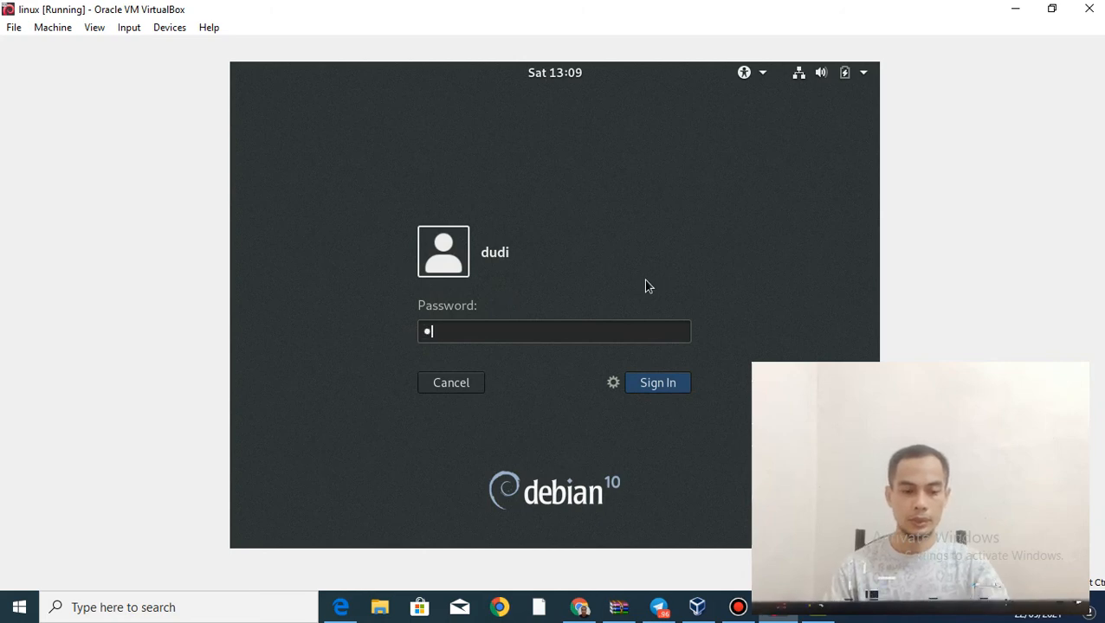
pyautogui.write('•••')
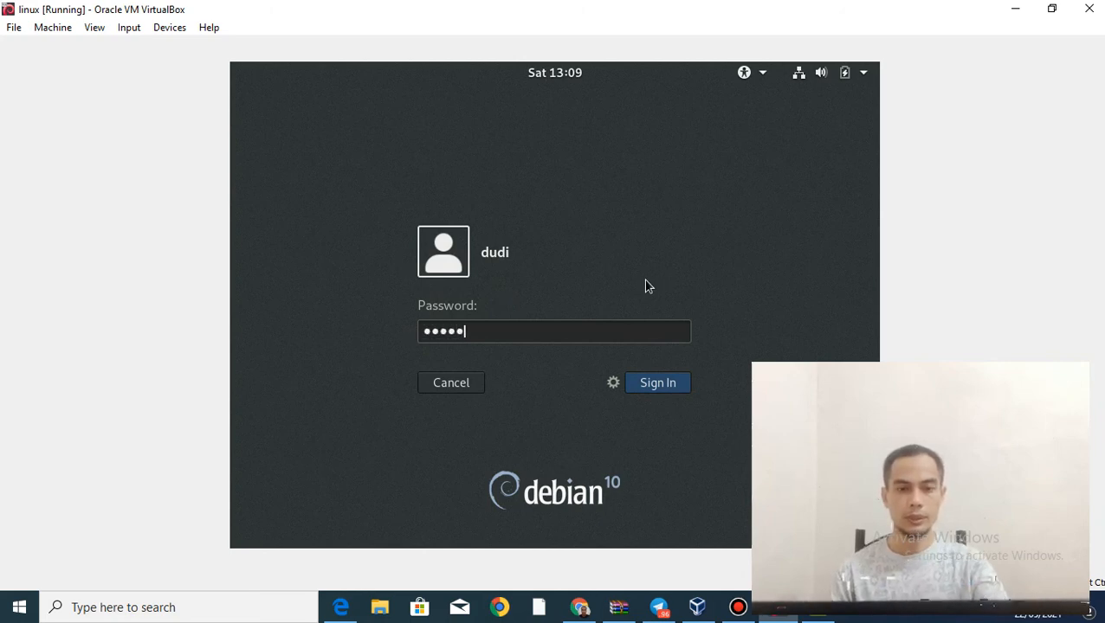
pyautogui.click(640, 382)
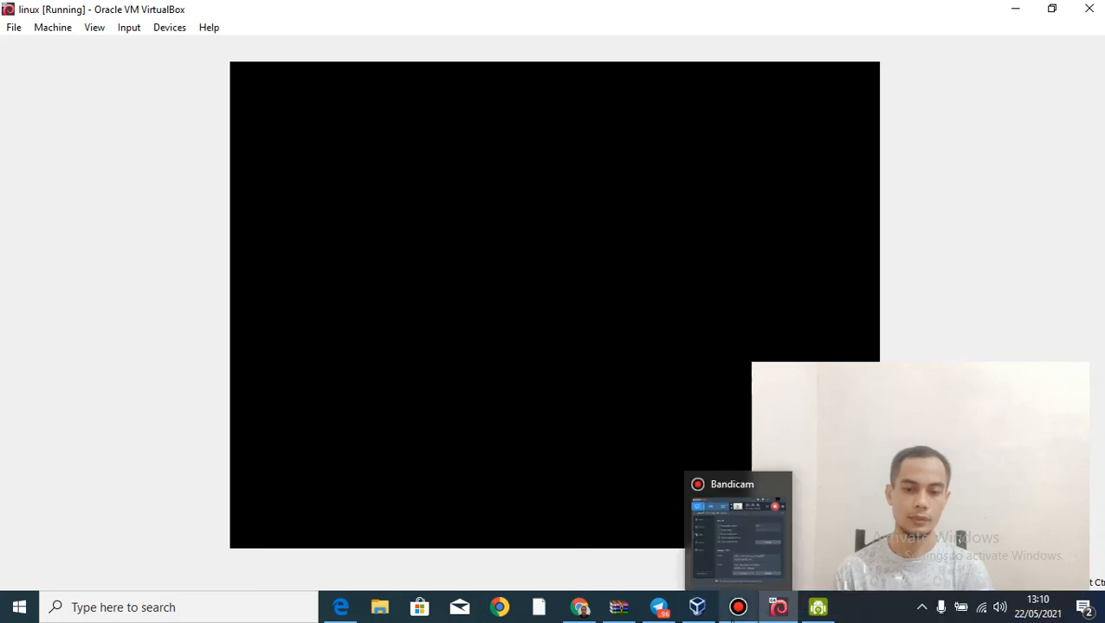
# Step: Hide the Bandicam recorder and open the GNOME Activities overview
pyautogui.click(738, 607)
pyautogui.click(708, 113)
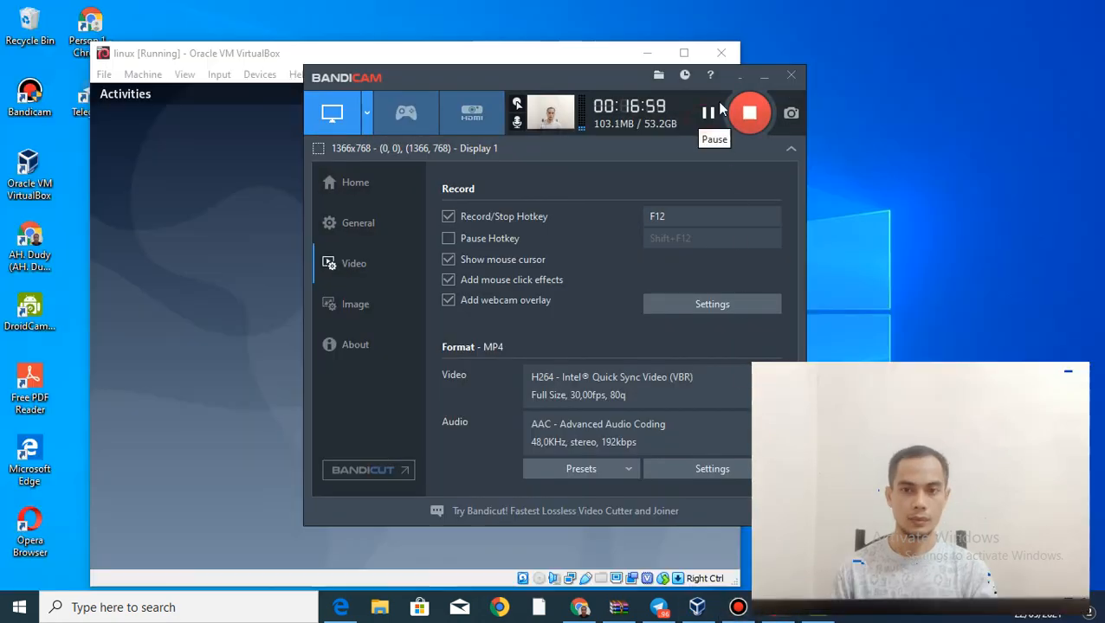
pyautogui.click(762, 78)
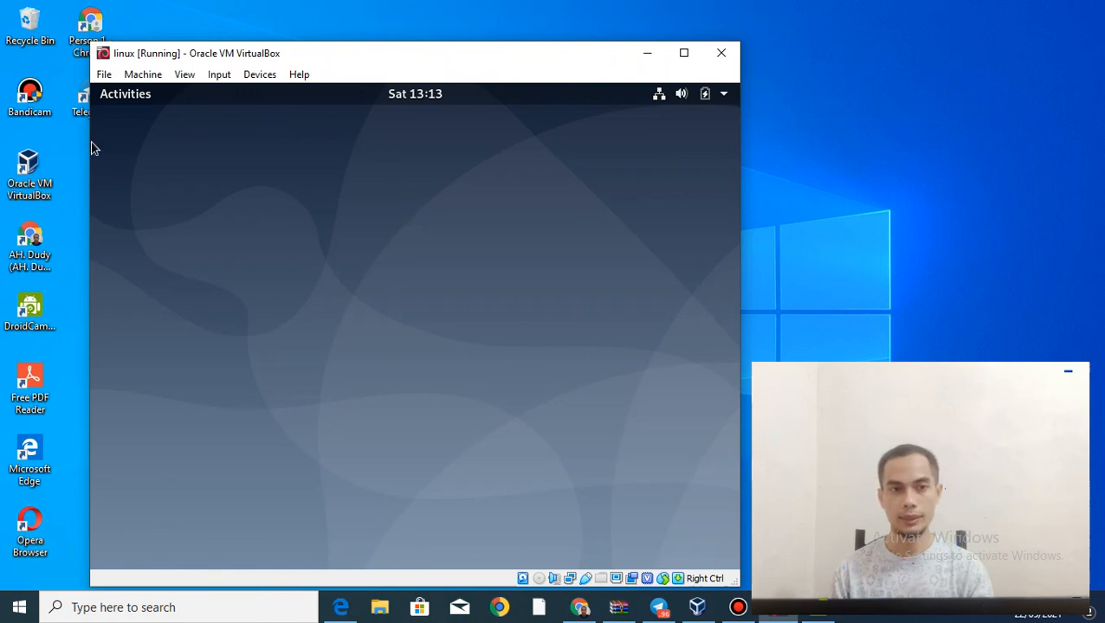
pyautogui.click(134, 101)
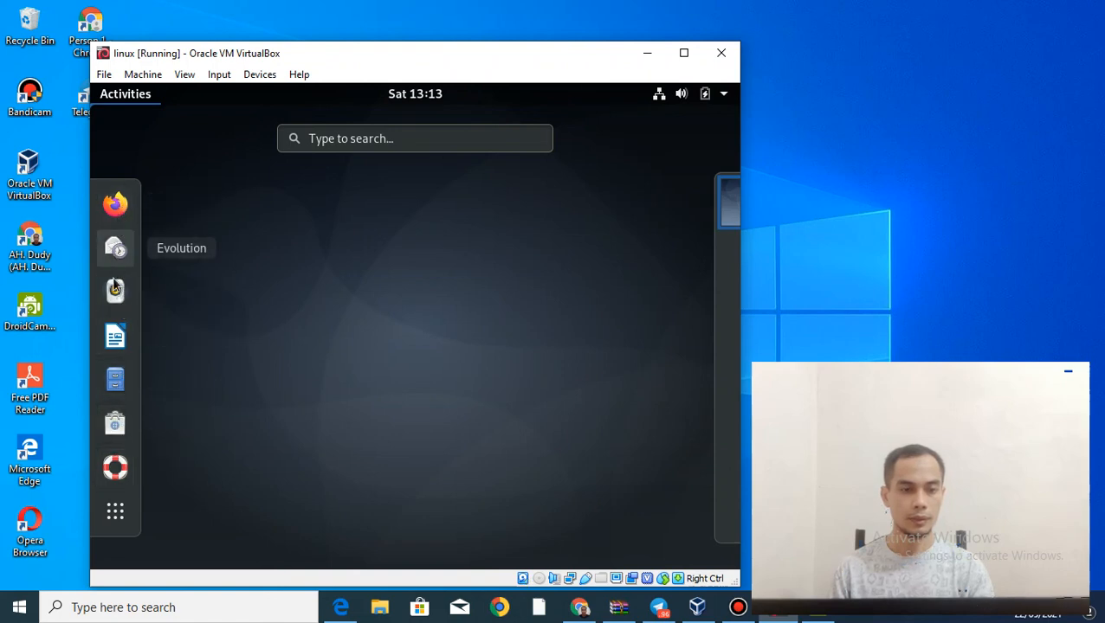
# Step: Show the application grid, page through to page 3 ending with XTerm, and bring up Bandicam
pyautogui.click(117, 512)
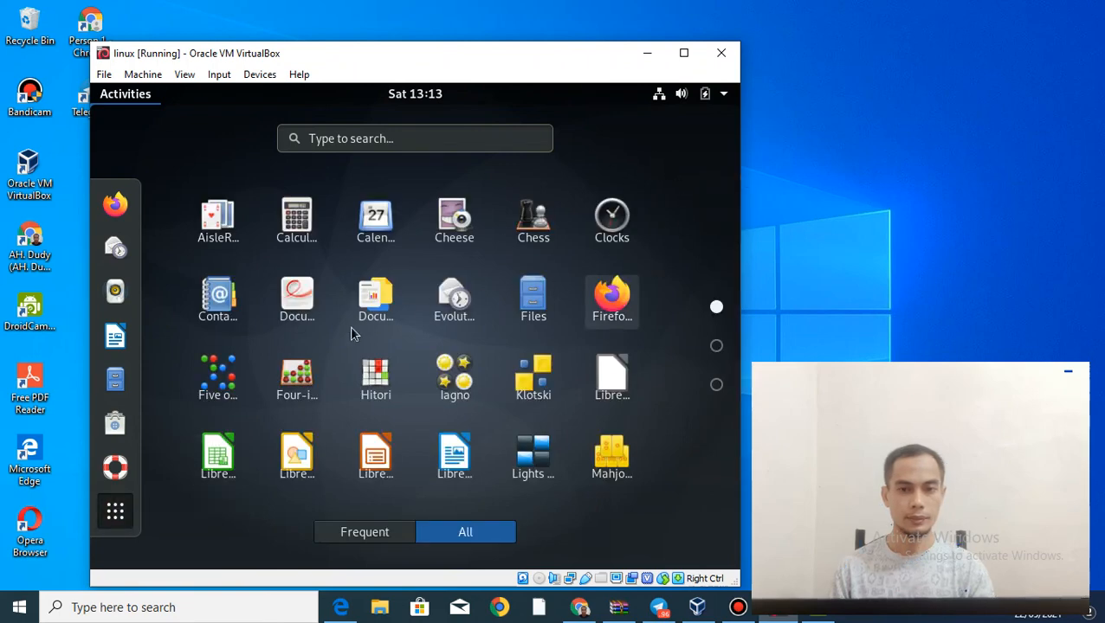
pyautogui.click(716, 348)
pyautogui.click(716, 386)
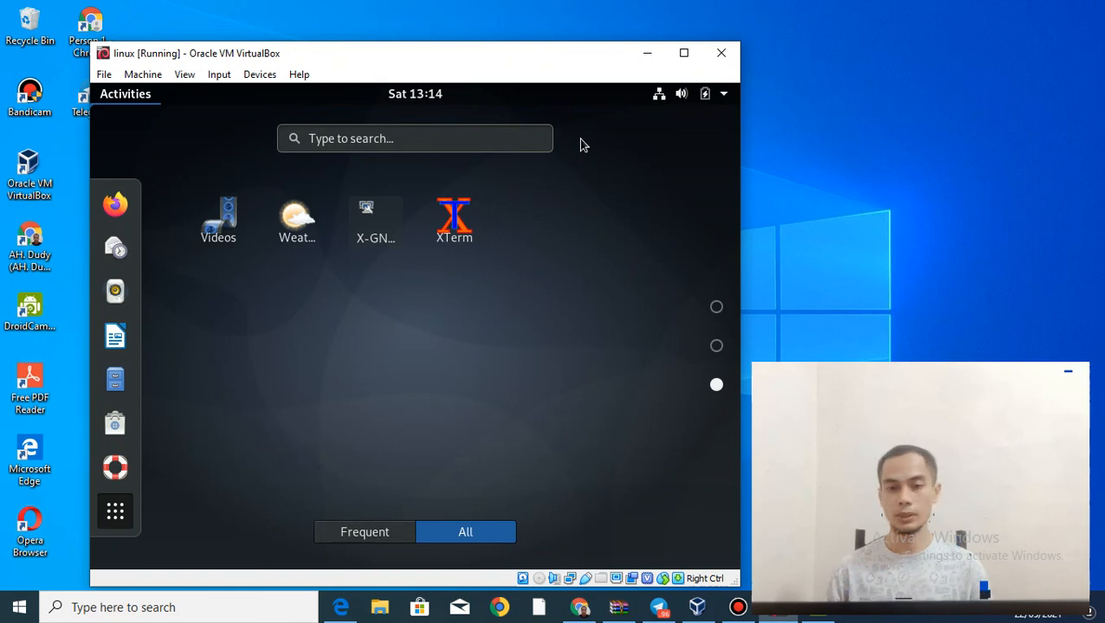
pyautogui.click(737, 607)
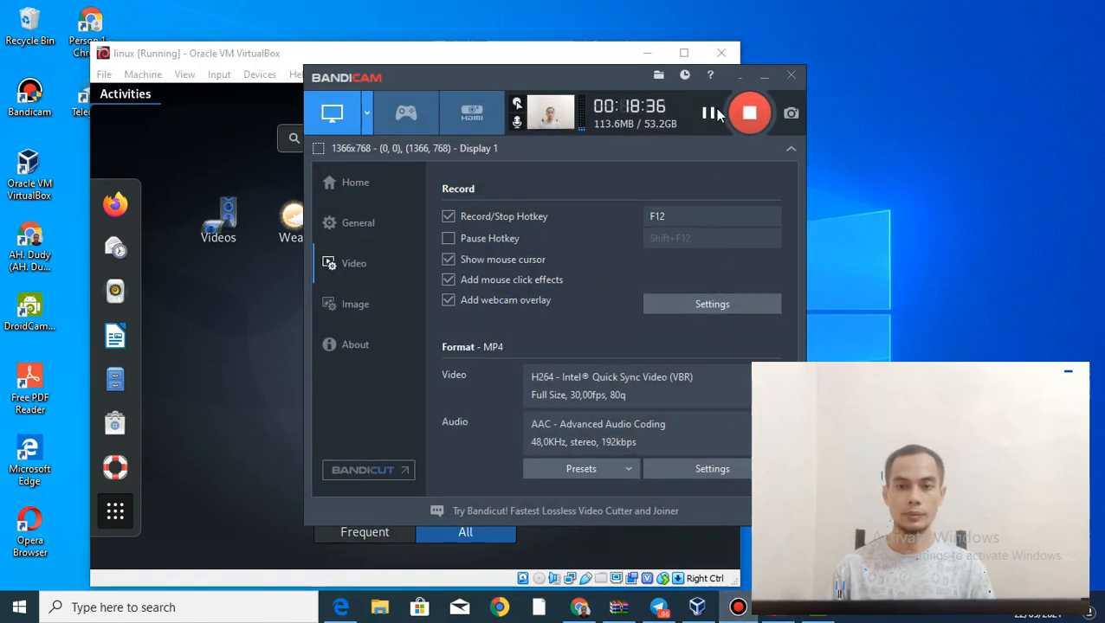